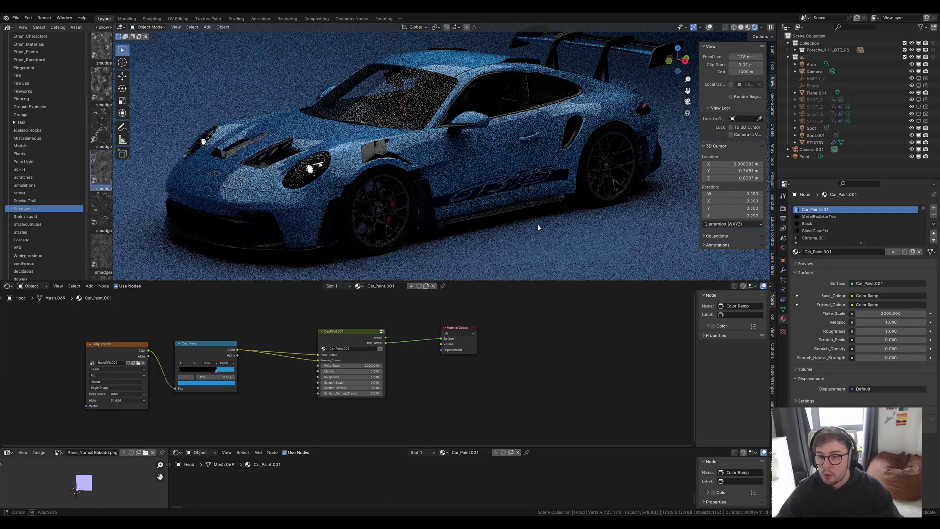
# Preview the BodyDFS.001 image texture on the car body.
pyautogui.moveTo(529, 222)
pyautogui.mouseDown(button='middle')
pyautogui.moveTo(532, 211)
pyautogui.moveTo(520, 219)
pyautogui.mouseUp(button='middle')
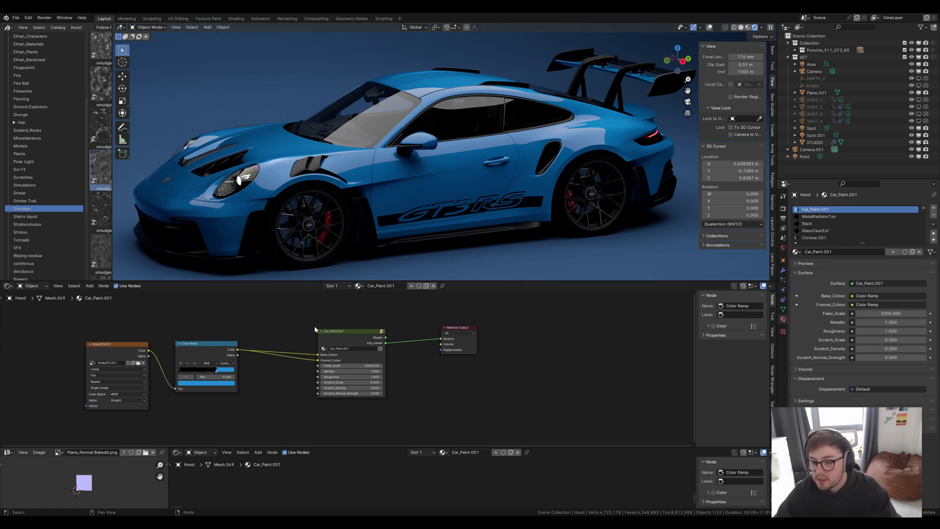
pyautogui.moveTo(290, 314); pyautogui.dragTo(409, 412)
pyautogui.scroll(4, 392, 387)
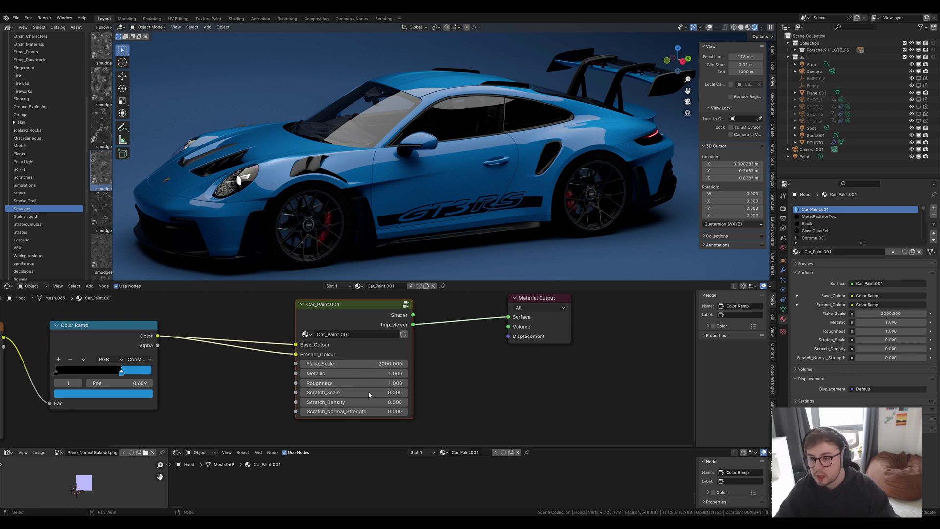
pyautogui.moveTo(337, 352); pyautogui.dragTo(514, 362, button='middle')
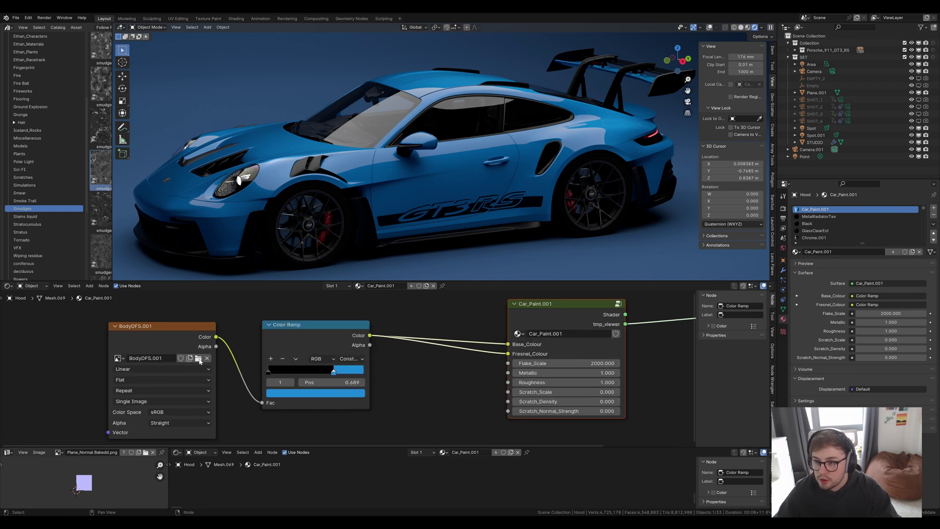
pyautogui.keyDown('ctrl'); pyautogui.keyDown('shift'); pyautogui.click(147, 337); pyautogui.keyUp('shift'); pyautogui.keyUp('ctrl')
pyautogui.scroll(-2, 161, 356)
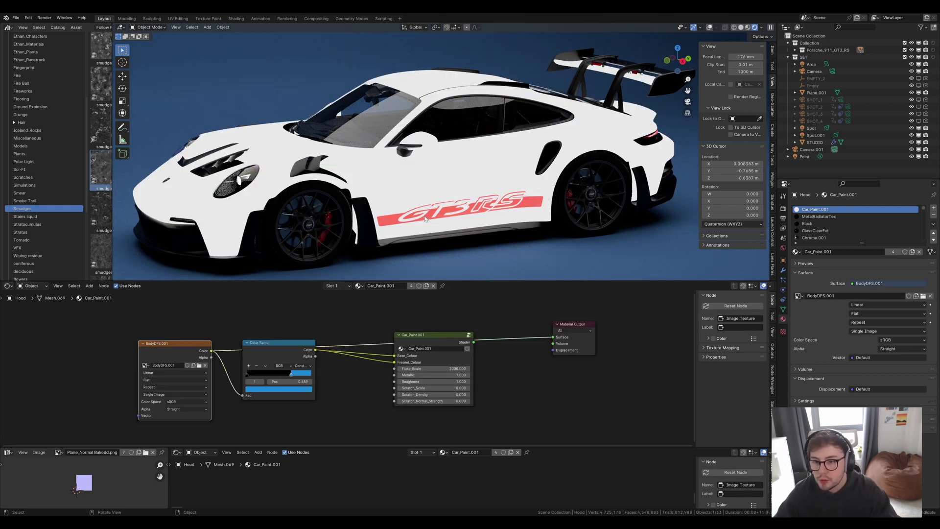
# Output the Car_Paint.001 group's shader again and disconnect the Color Ramp from its Base_Colour and Fresnel_Colour inputs.
pyautogui.keyDown('ctrl'); pyautogui.keyDown('shift'); pyautogui.click(420, 336); pyautogui.keyUp('shift'); pyautogui.keyUp('ctrl')
pyautogui.moveTo(394, 355); pyautogui.dragTo(358, 365)
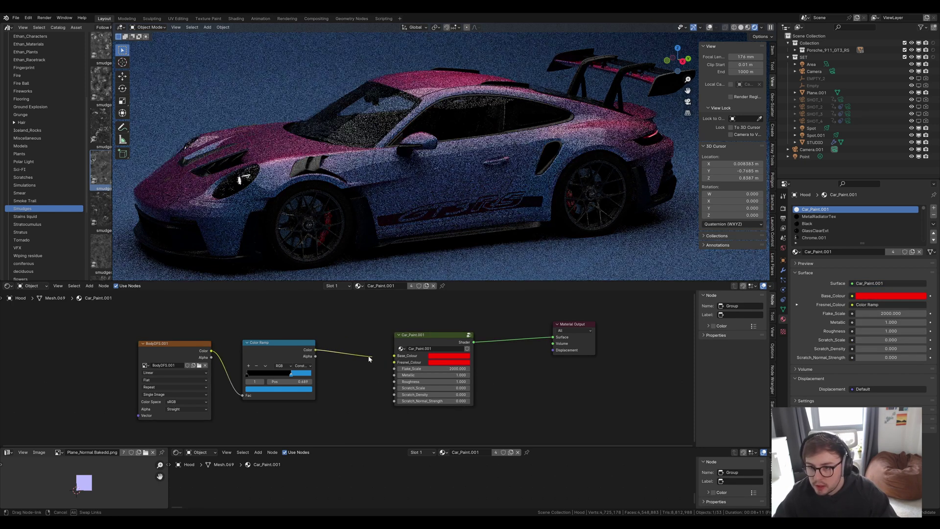
pyautogui.scroll(1, 372, 369)
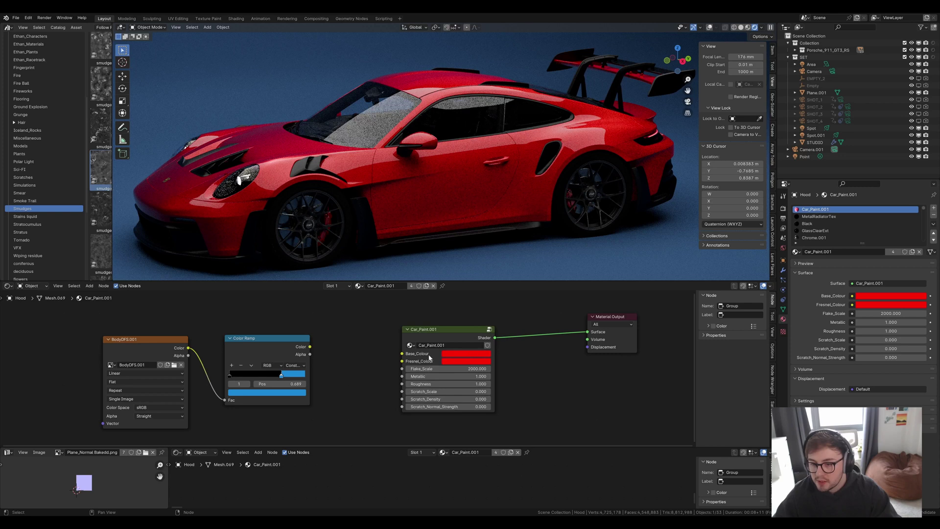
# Set the car paint's Base_Colour to cyan and the viewport focal length to 124 mm.
pyautogui.click(473, 356)
pyautogui.moveTo(474, 283); pyautogui.dragTo(483, 244)
pyautogui.moveTo(419, 80); pyautogui.dragTo(458, 179, button='middle')
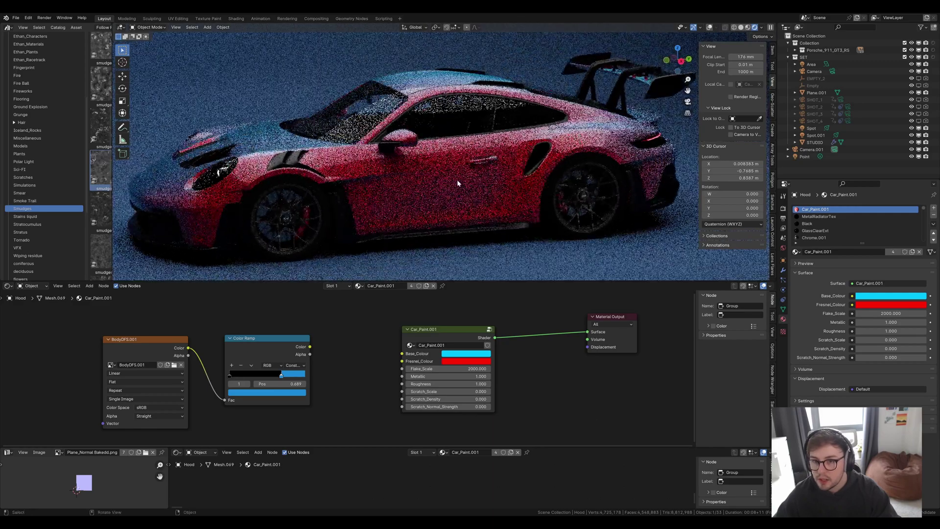
pyautogui.moveTo(745, 57); pyautogui.dragTo(698, 57)
pyautogui.scroll(2, 529, 180)
pyautogui.moveTo(529, 180); pyautogui.dragTo(514, 235, button='middle')
# Sample the cyan Base_Colour for the car paint's Fresnel_Colour.
pyautogui.click(479, 362)
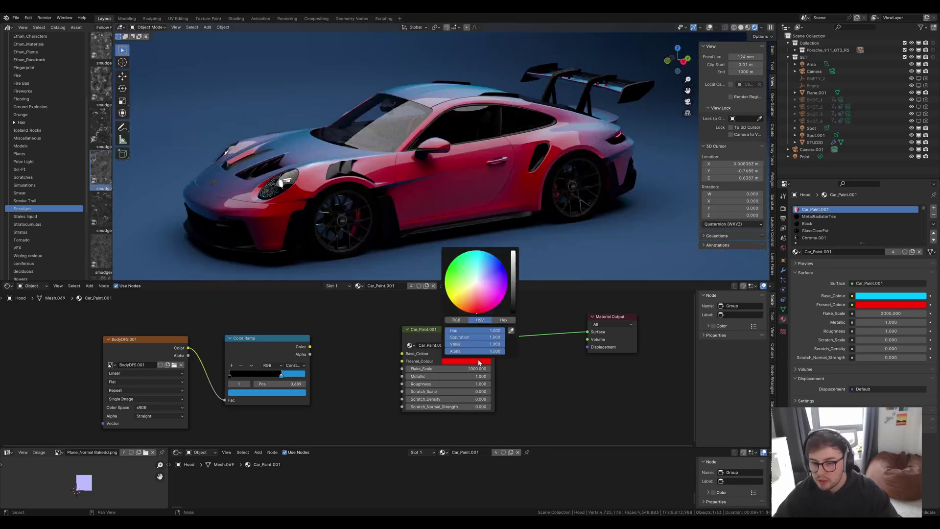
pyautogui.click(511, 331)
pyautogui.click(481, 354)
# Set the car paint's Base_Colour to red and sample that same red for Fresnel_Colour.
pyautogui.click(481, 354)
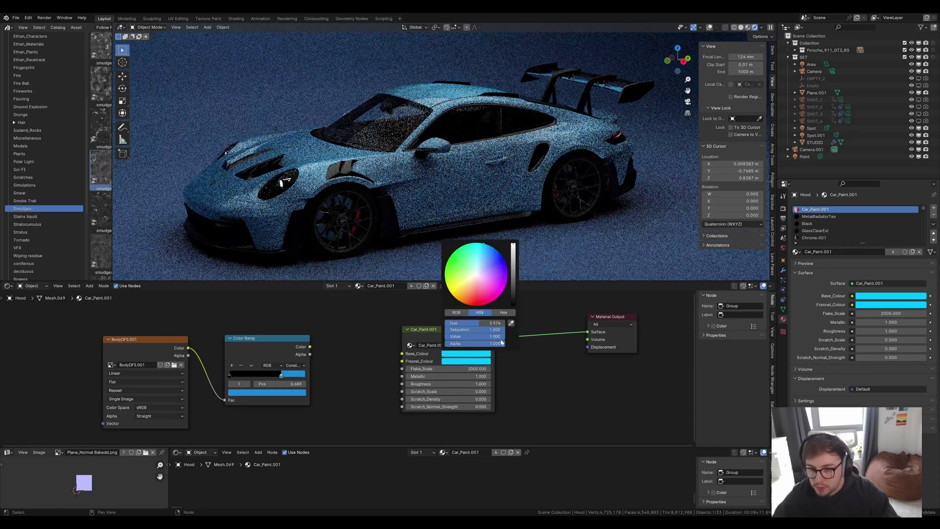
pyautogui.click(479, 301)
pyautogui.moveTo(480, 301); pyautogui.dragTo(476, 305)
pyautogui.click(481, 361)
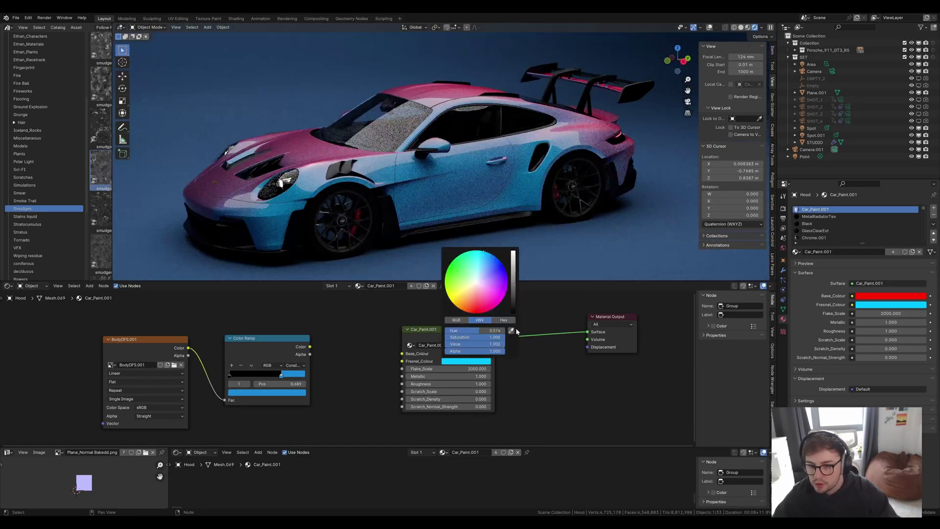
pyautogui.click(511, 330)
pyautogui.click(483, 353)
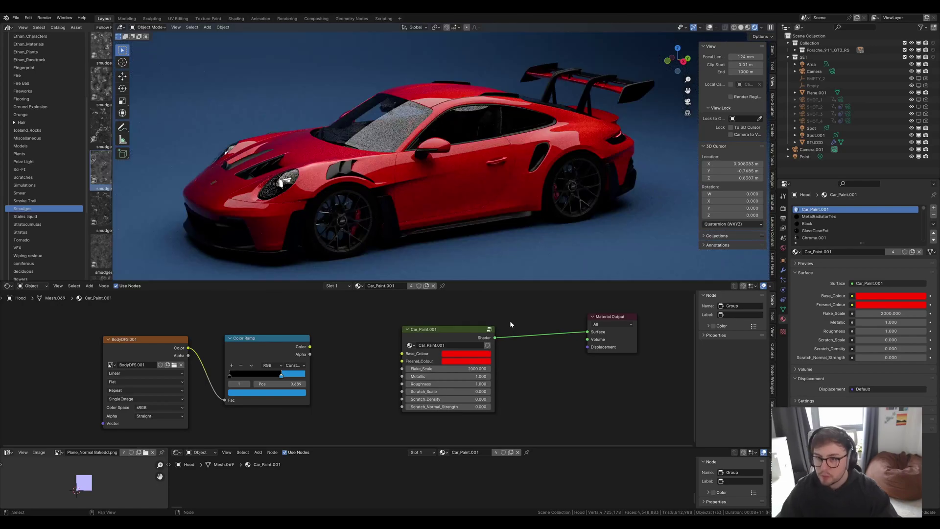
# Examine the metallic flakes in the red paint up close around the front fender vent.
pyautogui.scroll(10, 396, 213)
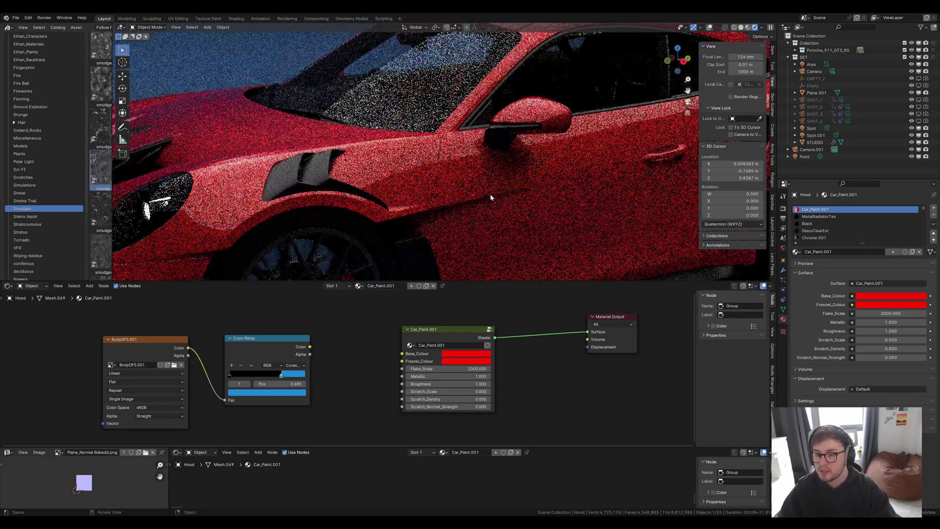
pyautogui.keyDown('shift'); pyautogui.moveTo(376, 218); pyautogui.dragTo(571, 182, button='middle'); pyautogui.keyUp('shift')
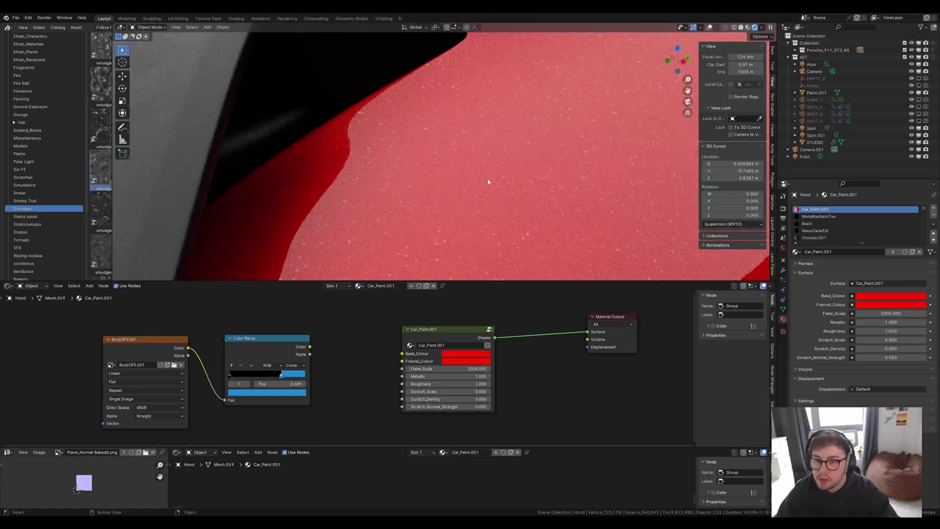
pyautogui.scroll(-4, 509, 189)
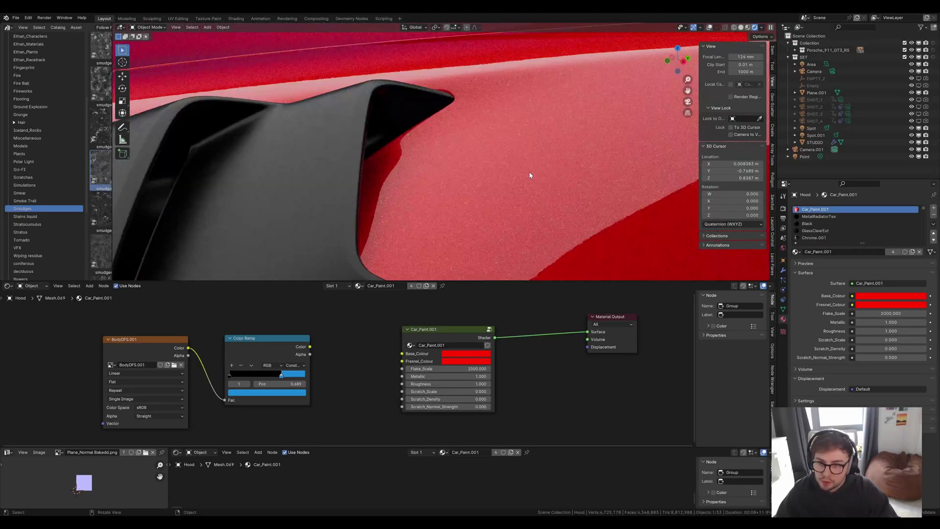
pyautogui.scroll(-6, 432, 186)
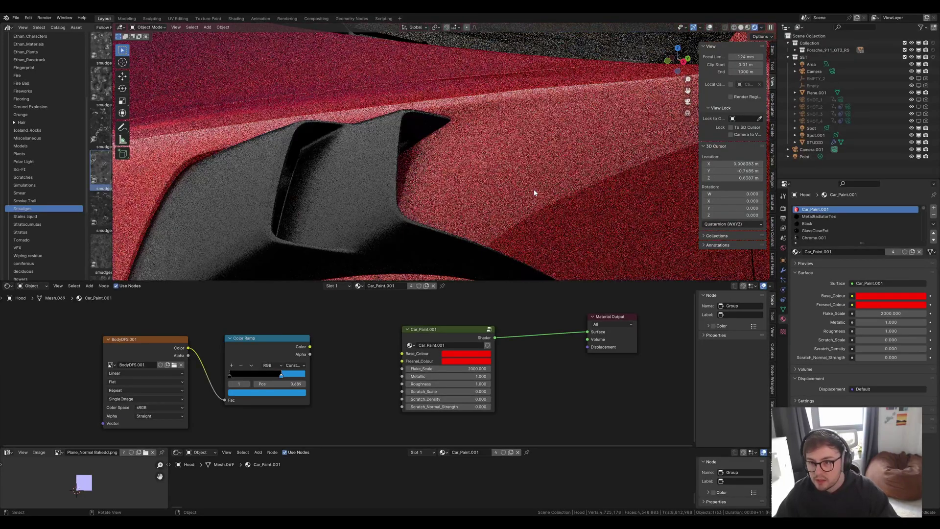
pyautogui.scroll(-5, 412, 210)
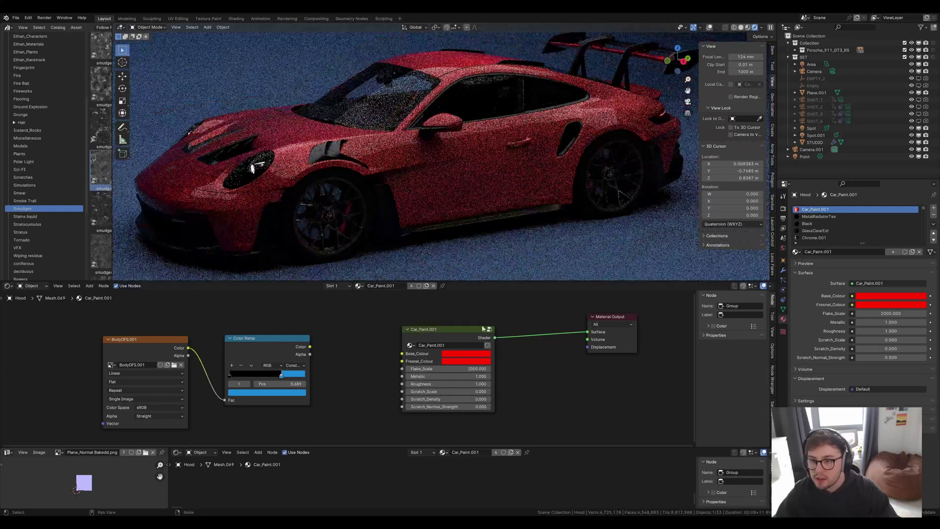
# Set the car paint's Metallic value to 0 and hide the Area light in the viewport.
pyautogui.moveTo(448, 376); pyautogui.dragTo(399, 376)
pyautogui.moveTo(473, 384)
pyautogui.mouseDown()
pyautogui.moveTo(431, 384)
pyautogui.moveTo(473, 384)
pyautogui.mouseUp()
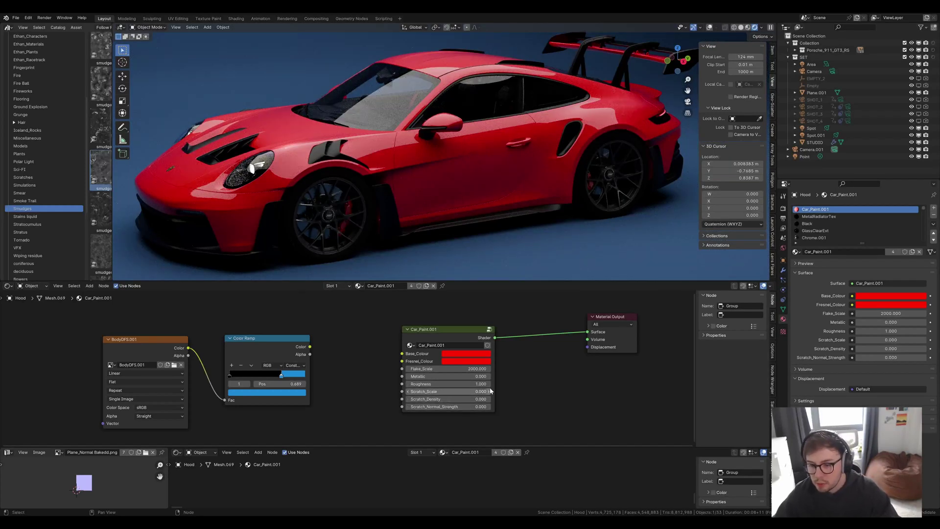
pyautogui.click(912, 64)
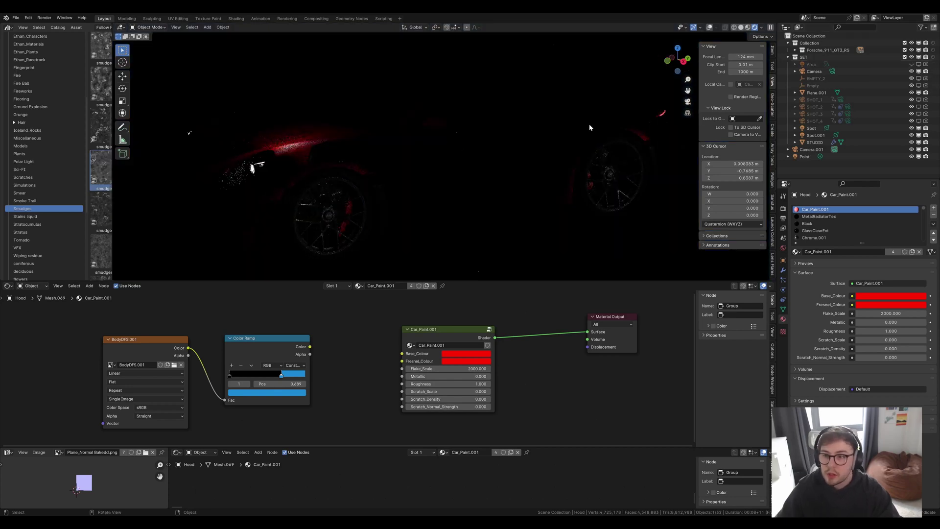
# Set the car paint's Metallic value to 1 and examine the light's highlight on the front fender up close.
pyautogui.scroll(4, 419, 134)
pyautogui.moveTo(448, 376); pyautogui.dragTo(491, 376)
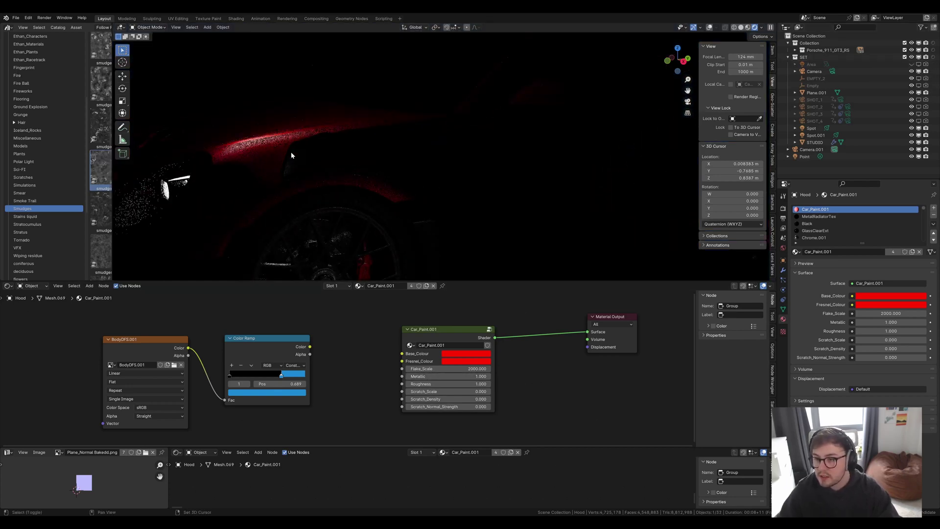
pyautogui.scroll(4, 361, 170)
pyautogui.keyDown('shift'); pyautogui.moveTo(291, 153); pyautogui.dragTo(496, 167, button='middle'); pyautogui.keyUp('shift')
pyautogui.scroll(3, 530, 189)
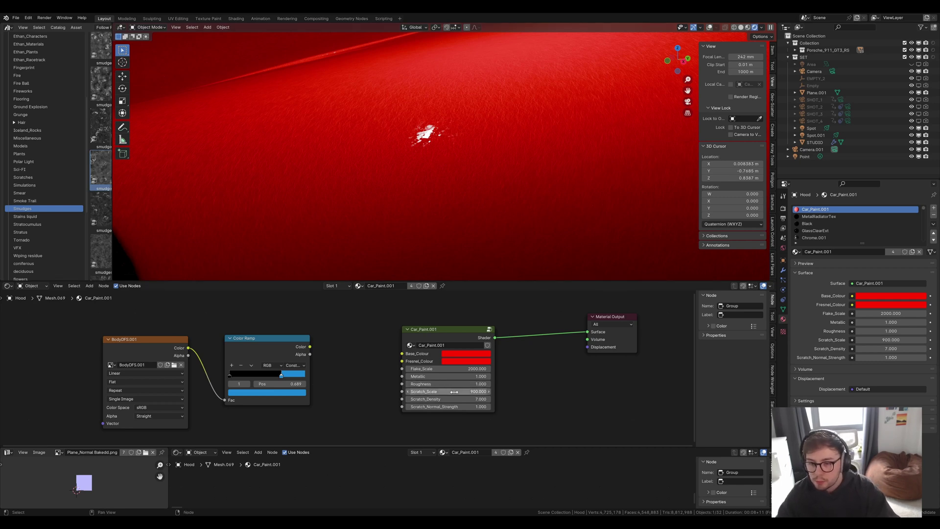
# Set Scratch_Scale, Scratch_Density and Scratch_Normal_Strength of the car paint all to 0.
pyautogui.moveTo(455, 391); pyautogui.dragTo(455, 406)
pyautogui.write('0')
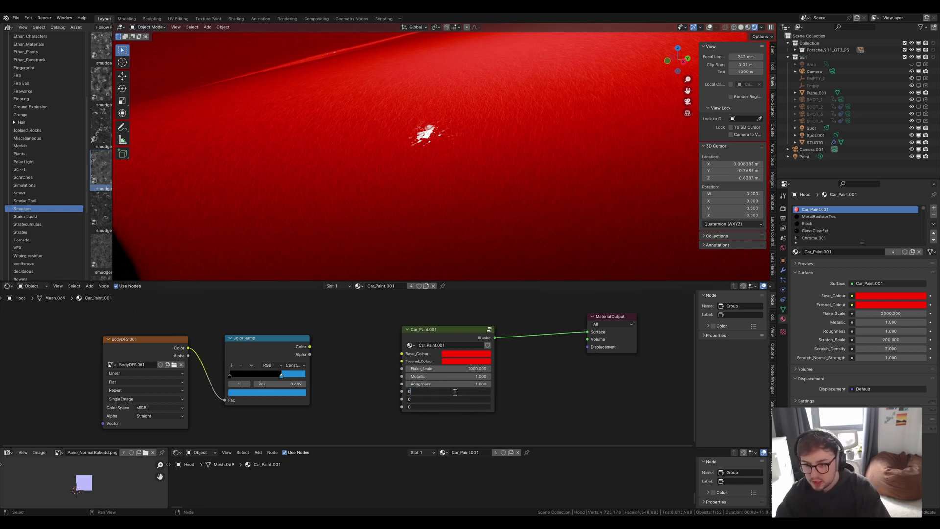
pyautogui.press('Return')
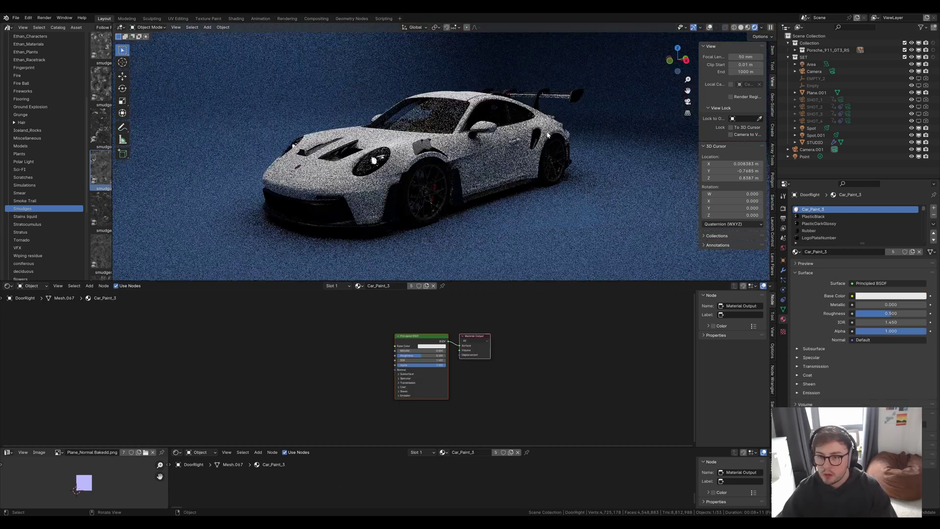
# Set the Roughness of the Car_Paint_3 material's Principled BSDF to 0.3.
pyautogui.moveTo(543, 122)
pyautogui.mouseDown(button='middle')
pyautogui.moveTo(470, 148)
pyautogui.moveTo(539, 137)
pyautogui.mouseUp(button='middle')
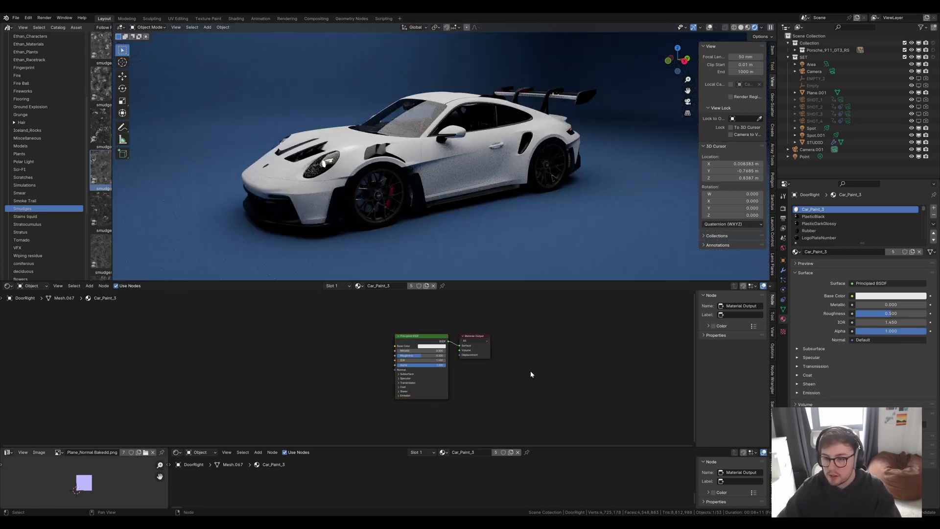
pyautogui.moveTo(470, 347); pyautogui.dragTo(424, 378, button='middle')
pyautogui.scroll(5, 507, 372)
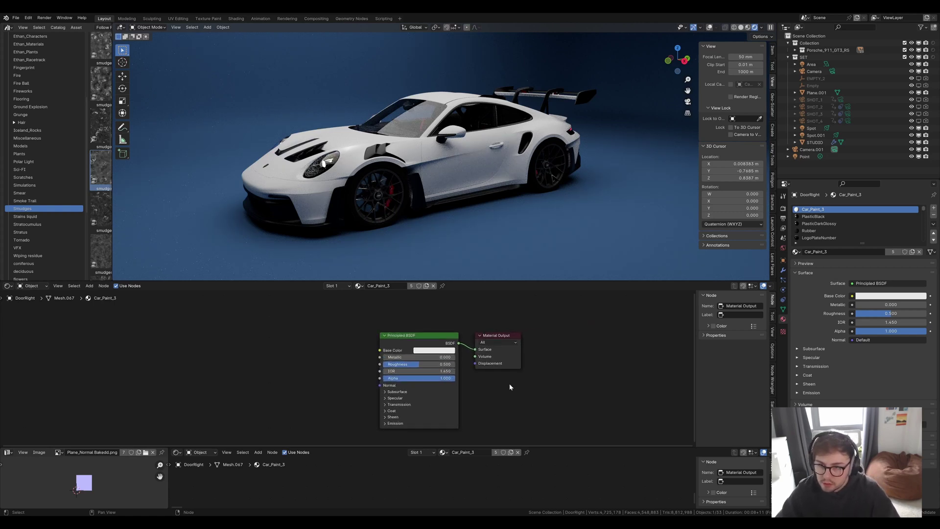
pyautogui.moveTo(433, 364); pyautogui.dragTo(405, 364)
pyautogui.click(405, 365)
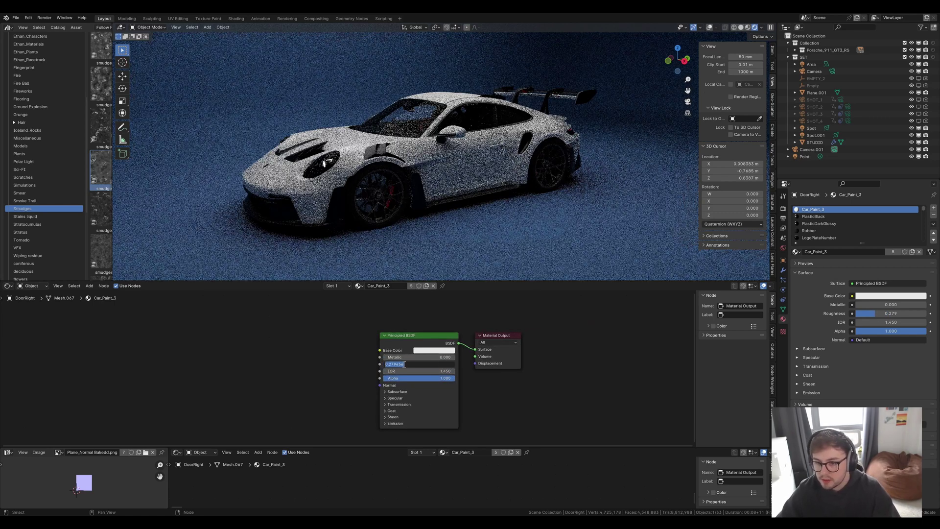
pyautogui.write('0.3')
pyautogui.press('Return')
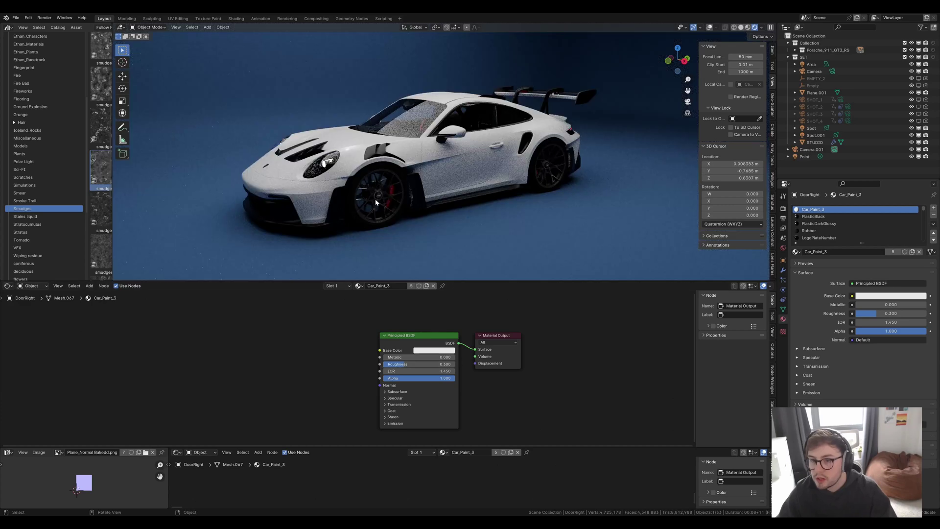
pyautogui.moveTo(375, 201); pyautogui.dragTo(444, 191, button='middle')
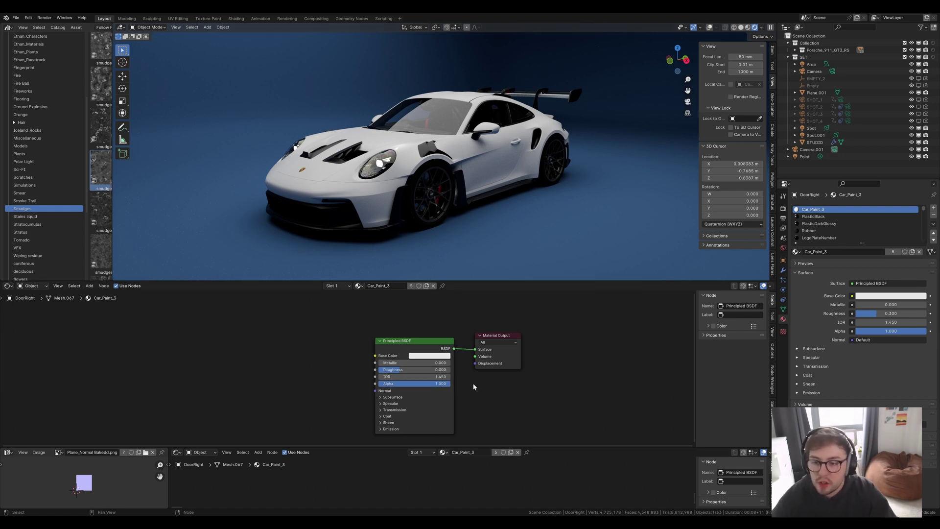
# Add a Layer Weight node to the left of the Principled BSDF in the Car_Paint_3 material.
pyautogui.moveTo(246, 349); pyautogui.dragTo(324, 338, button='middle')
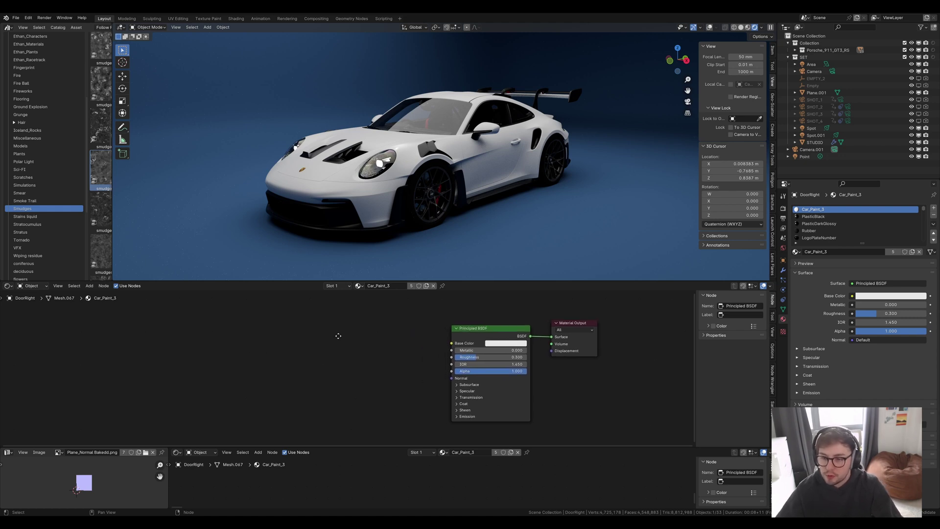
pyautogui.hotkey('shift', 'a')
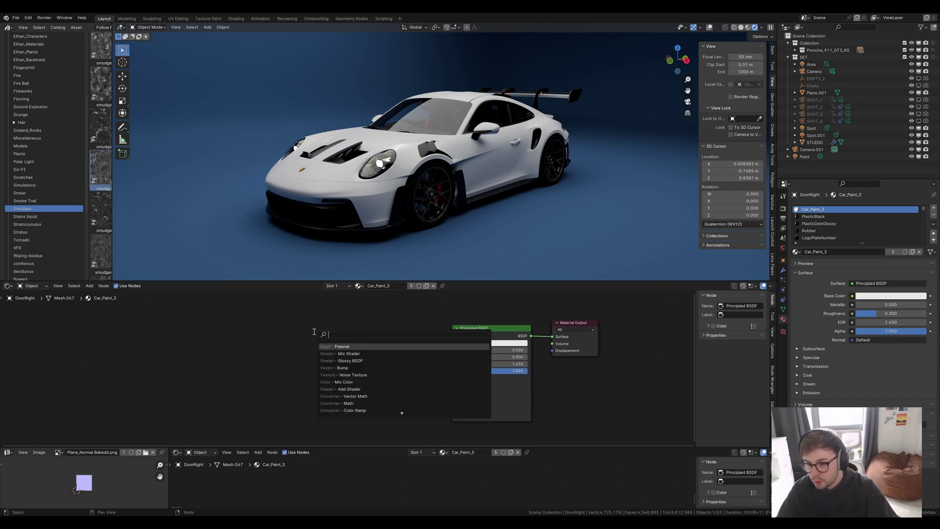
pyautogui.click(317, 332)
pyautogui.write('laye')
pyautogui.press('Return')
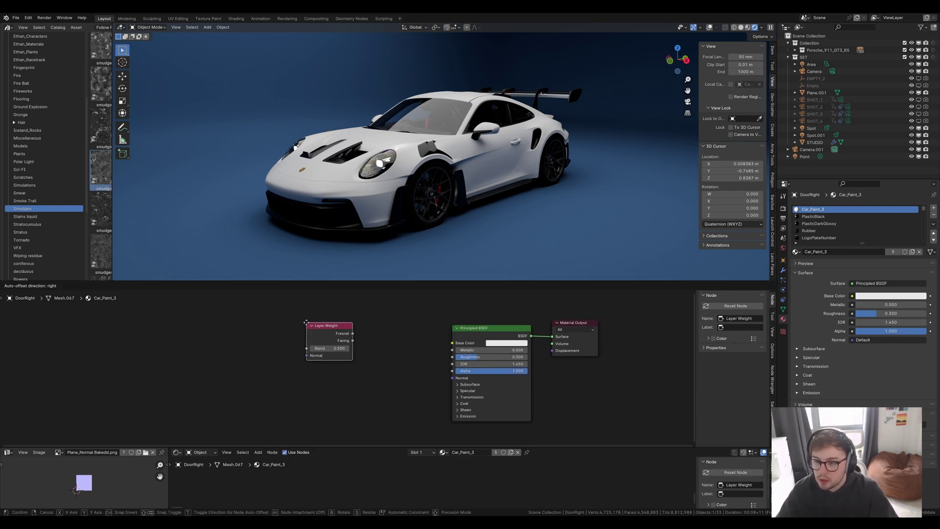
pyautogui.click(280, 352)
# Add a Color Ramp node beside the Layer Weight node and connect the Facing output to the ramp's Fac input.
pyautogui.hotkey('shift', 'a')
pyautogui.click(358, 330)
pyautogui.write('color')
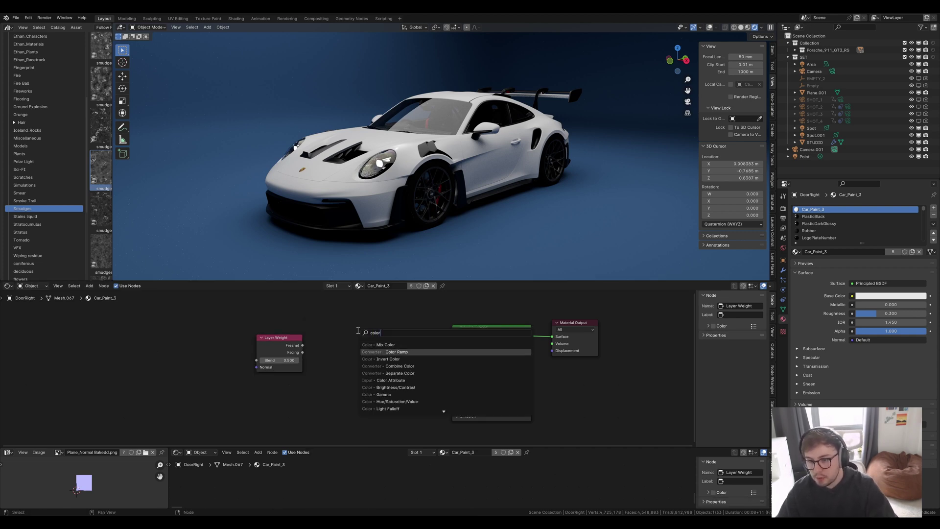
pyautogui.press('Return')
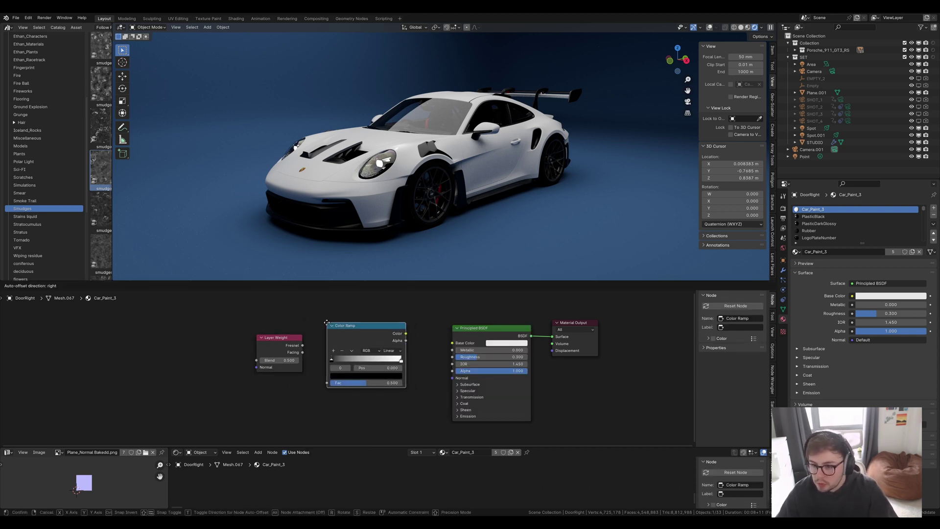
pyautogui.click(342, 343)
pyautogui.moveTo(303, 353); pyautogui.dragTo(324, 385)
# Move the Layer Weight and Color Ramp nodes together farther away from the Principled BSDF.
pyautogui.moveTo(355, 406); pyautogui.dragTo(270, 346)
pyautogui.press('g')
pyautogui.click(188, 346)
# Add a Mix Color node, with the Color Ramp's Color driving its Factor and its Result feeding the Principled BSDF's Base Color.
pyautogui.hotkey('shift', 'a')
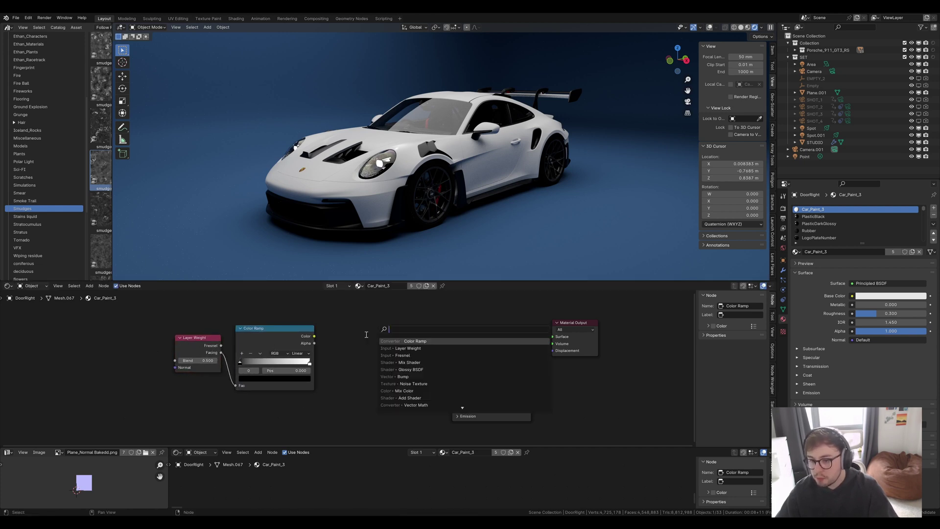
pyautogui.write('mix')
pyautogui.press('Return')
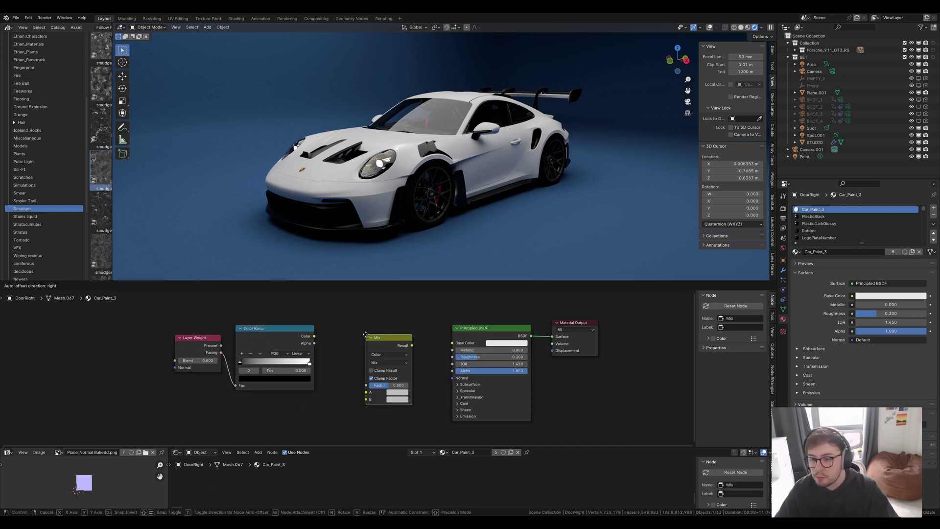
pyautogui.click(366, 334)
pyautogui.moveTo(314, 338); pyautogui.dragTo(367, 385)
pyautogui.moveTo(403, 349); pyautogui.dragTo(452, 344)
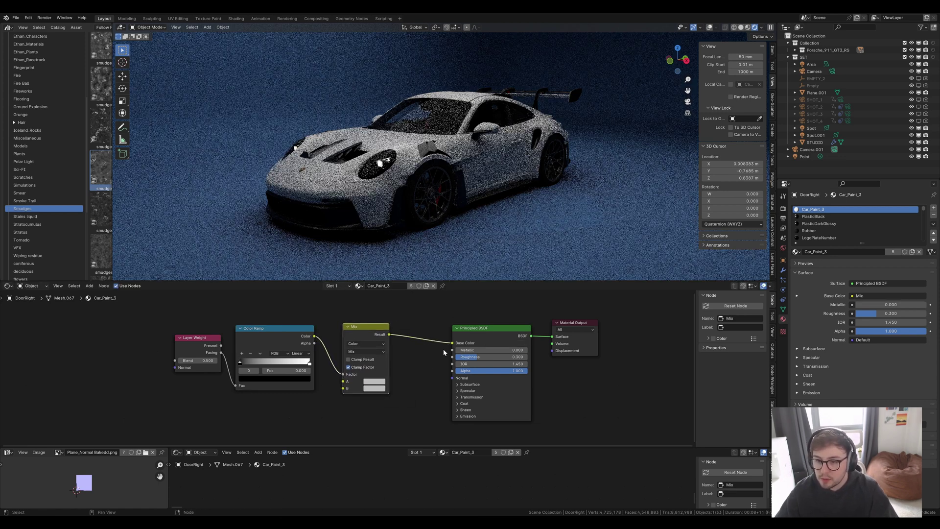
# Set the Mix node's A color to saturated red and its B color to green, and inspect the car's paint.
pyautogui.click(374, 381)
pyautogui.click(387, 334)
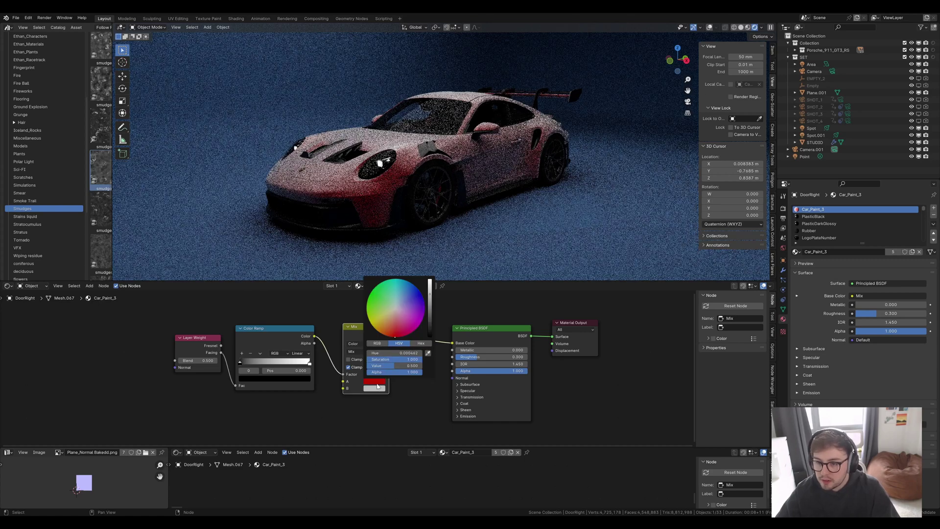
pyautogui.click(374, 388)
pyautogui.click(378, 299)
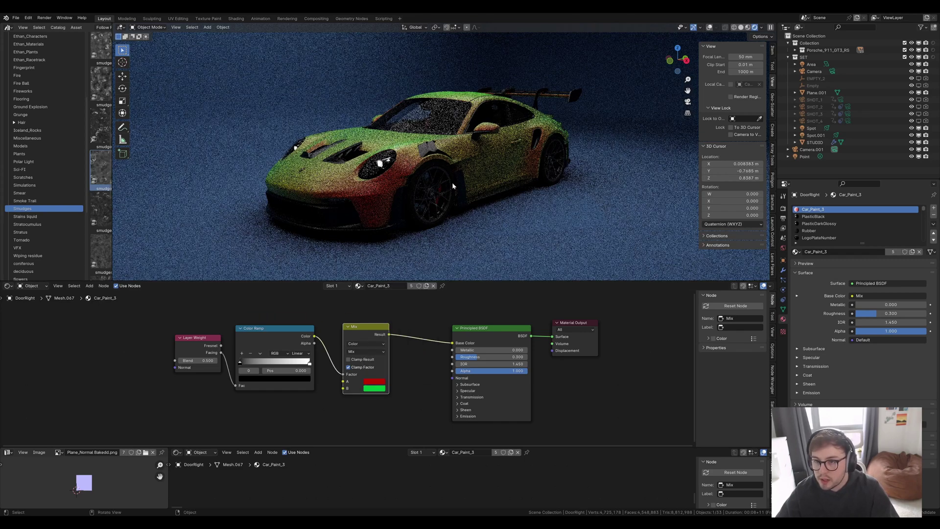
pyautogui.moveTo(451, 182); pyautogui.dragTo(501, 147, button='middle')
# Try blue as the Mix node's B color and view the paint from the car's side.
pyautogui.click(374, 388)
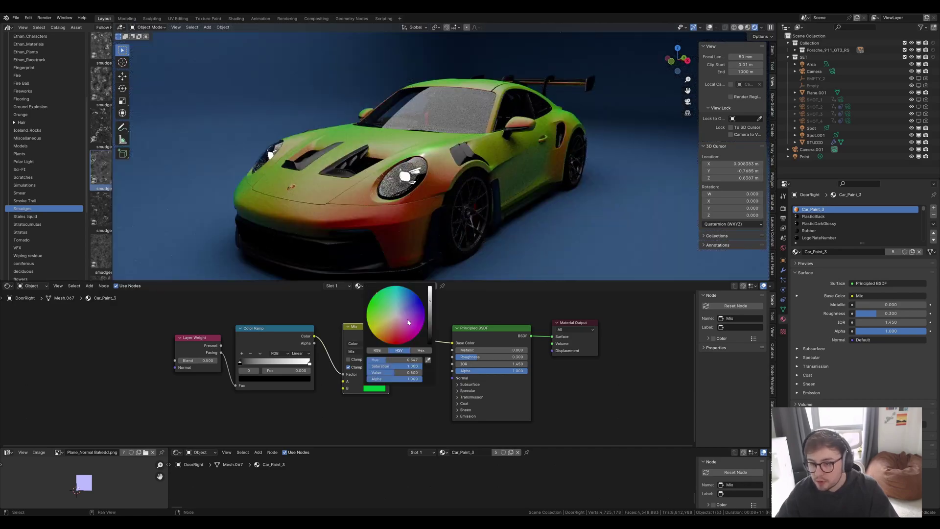
pyautogui.click(384, 333)
pyautogui.moveTo(471, 211)
pyautogui.mouseDown(button='middle')
pyautogui.moveTo(455, 208)
pyautogui.moveTo(530, 198)
pyautogui.moveTo(456, 204)
pyautogui.moveTo(475, 195)
pyautogui.mouseUp(button='middle')
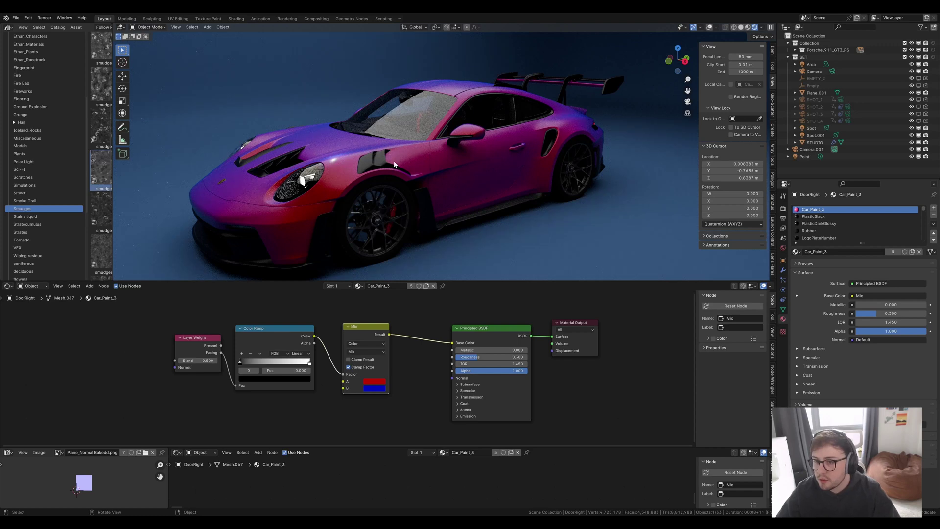
# Match the Mix node's B color to A by sampling the red from its A swatch.
pyautogui.click(374, 388)
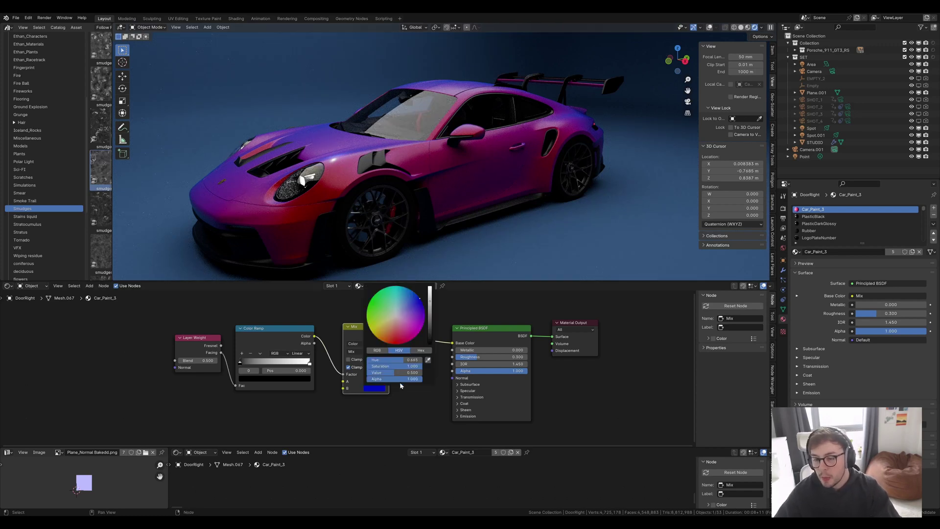
pyautogui.click(428, 360)
pyautogui.click(374, 381)
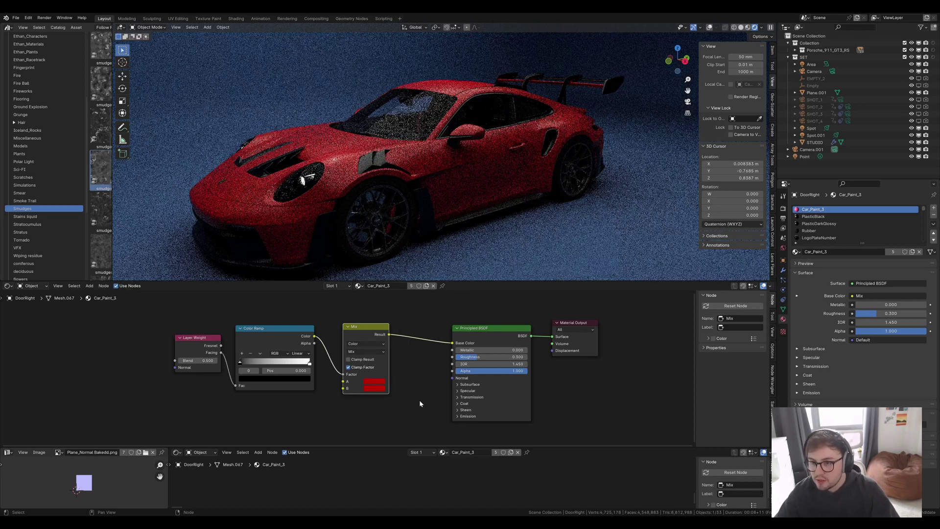
# Add a Voronoi Texture node in the empty space below the Layer Weight node.
pyautogui.scroll(-1, 437, 391)
pyautogui.scroll(2, 460, 364)
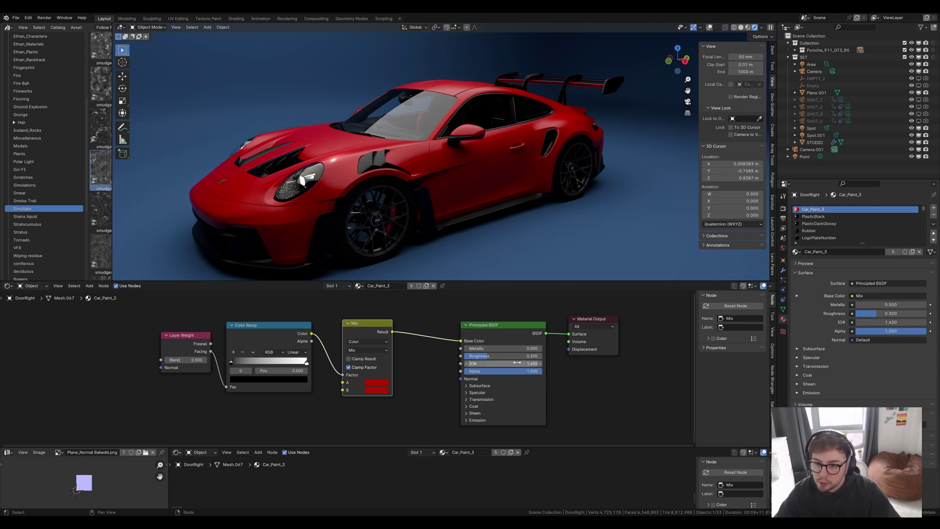
pyautogui.scroll(-1, 512, 354)
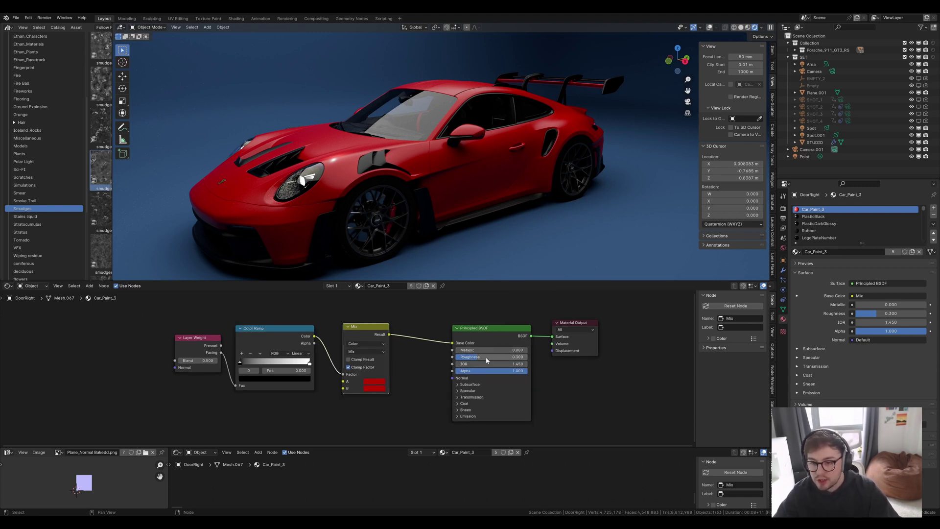
pyautogui.scroll(-2, 488, 361)
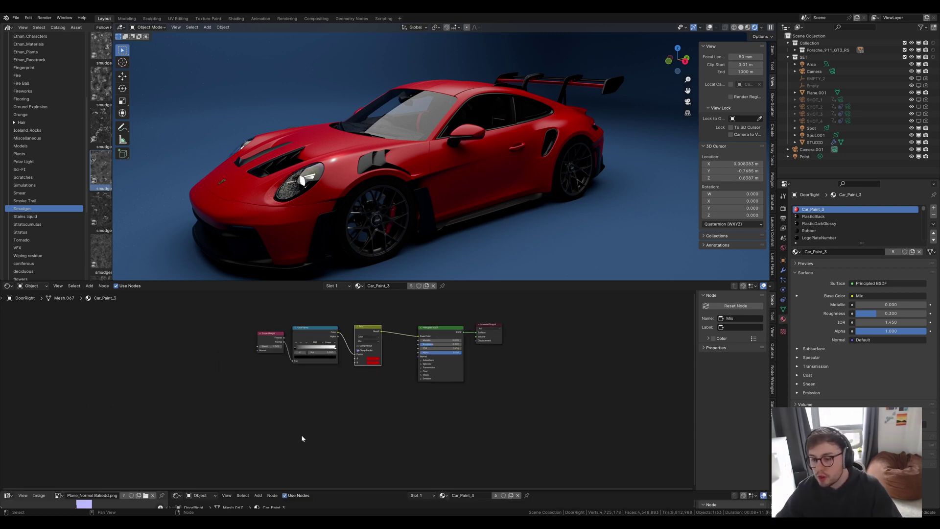
pyautogui.click(286, 431)
pyautogui.hotkey('shift', 'a')
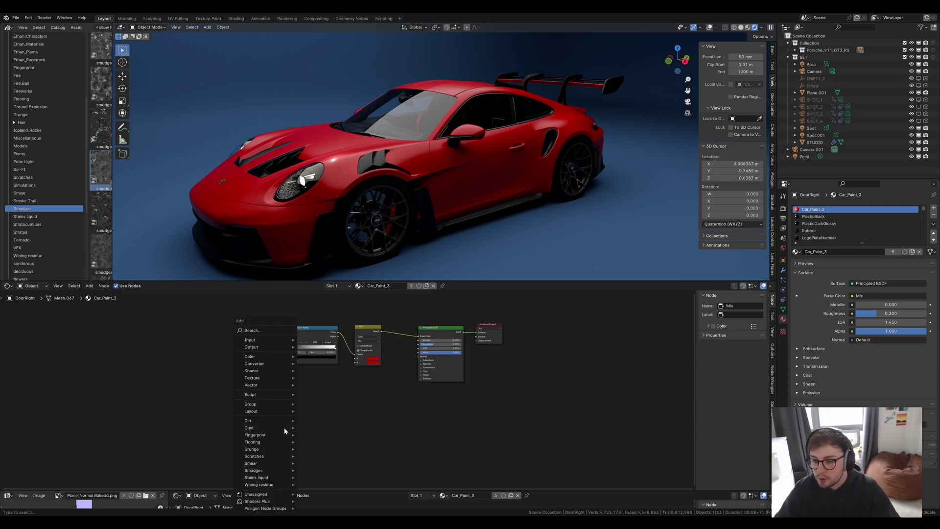
pyautogui.click(265, 331)
pyautogui.write('vor')
pyautogui.press('Return')
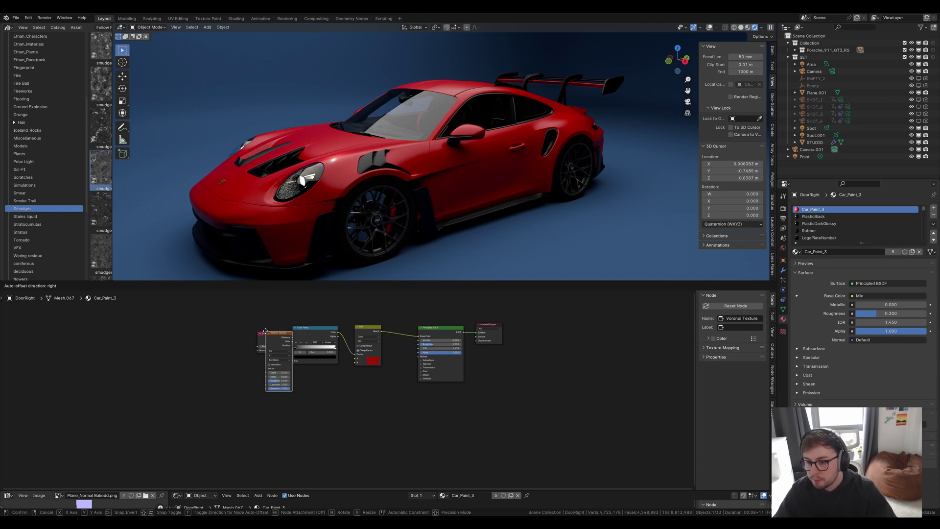
pyautogui.click(245, 399)
# Add Texture Coordinate and Mapping nodes to the Voronoi Texture and feed the Object coordinates into the Mapping's Vector.
pyautogui.scroll(4, 244, 403)
pyautogui.moveTo(239, 420); pyautogui.dragTo(359, 379, button='middle')
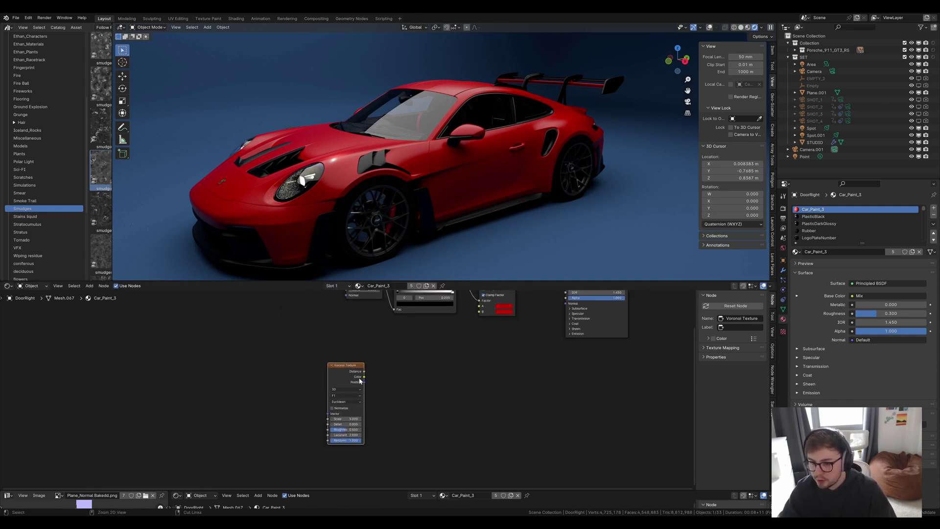
pyautogui.hotkey('ctrl', 't')
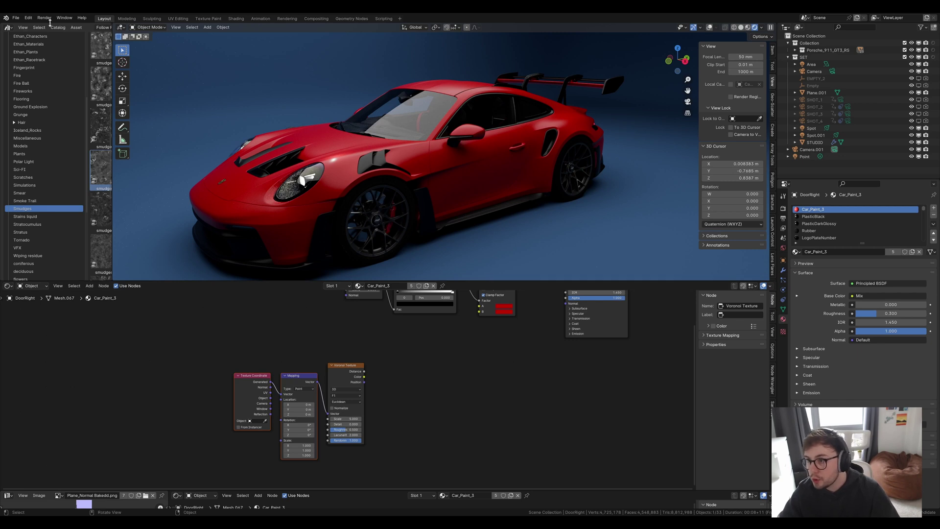
pyautogui.click(28, 19)
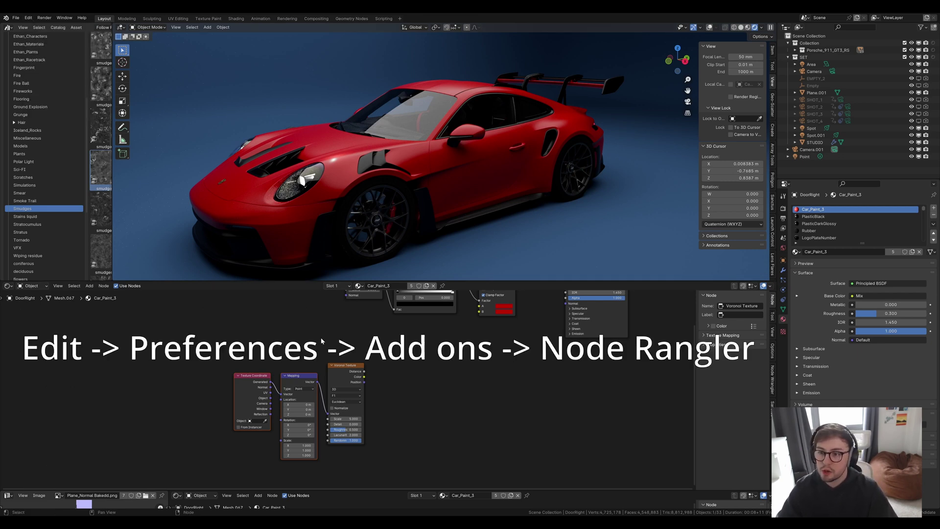
pyautogui.scroll(2, 321, 338)
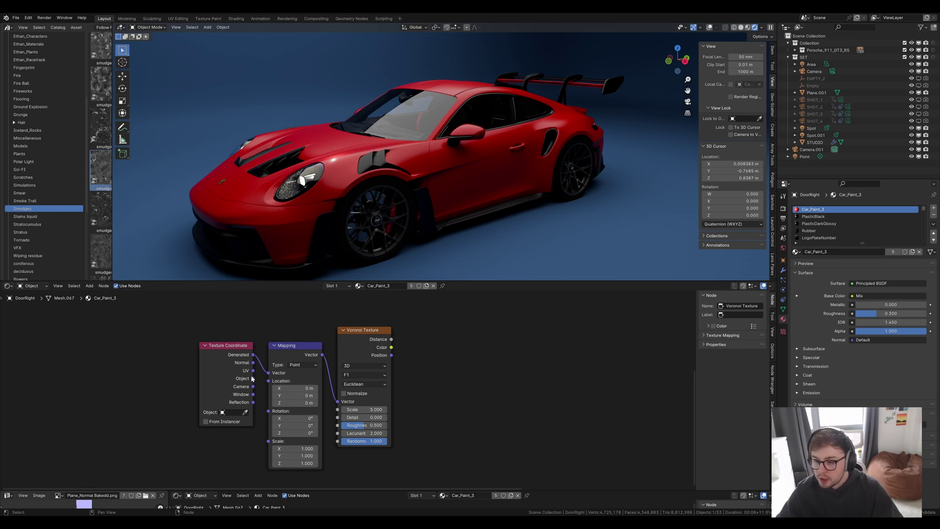
pyautogui.moveTo(253, 378); pyautogui.dragTo(268, 373)
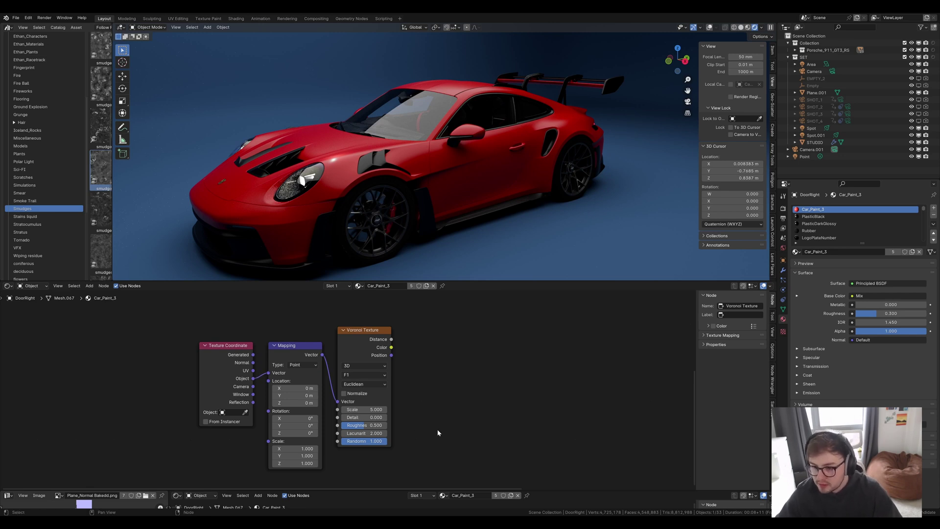
# Add a Geometry node below the Voronoi Texture node.
pyautogui.scroll(-2, 454, 411)
pyautogui.hotkey('shift', 'a')
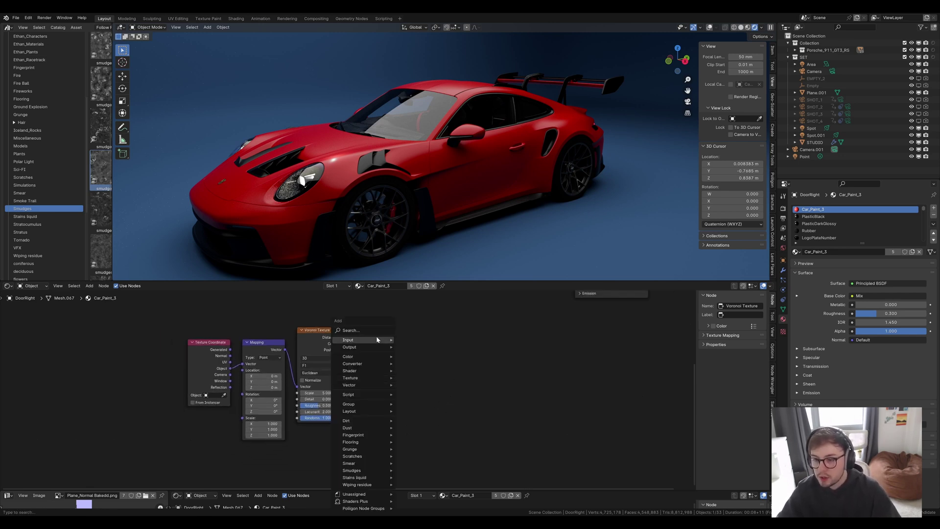
pyautogui.click(379, 331)
pyautogui.write('geometry')
pyautogui.press('Return')
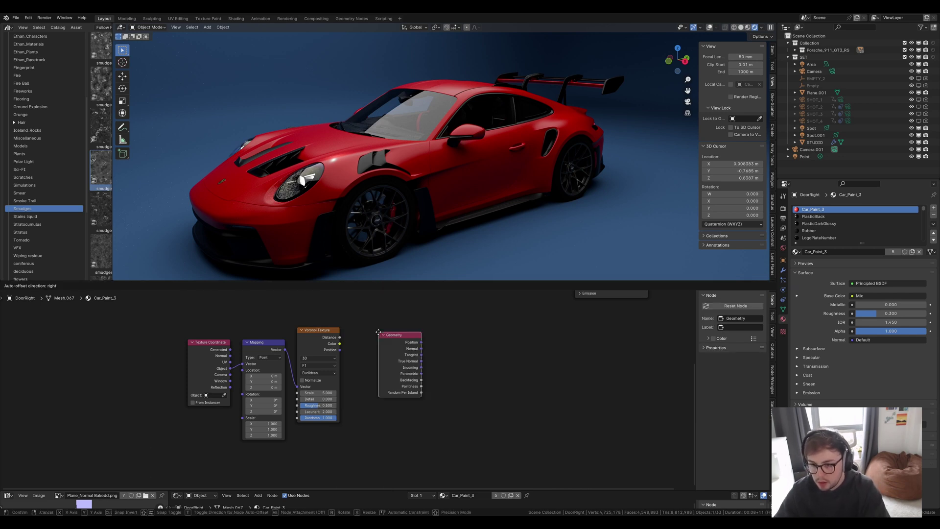
pyautogui.click(301, 433)
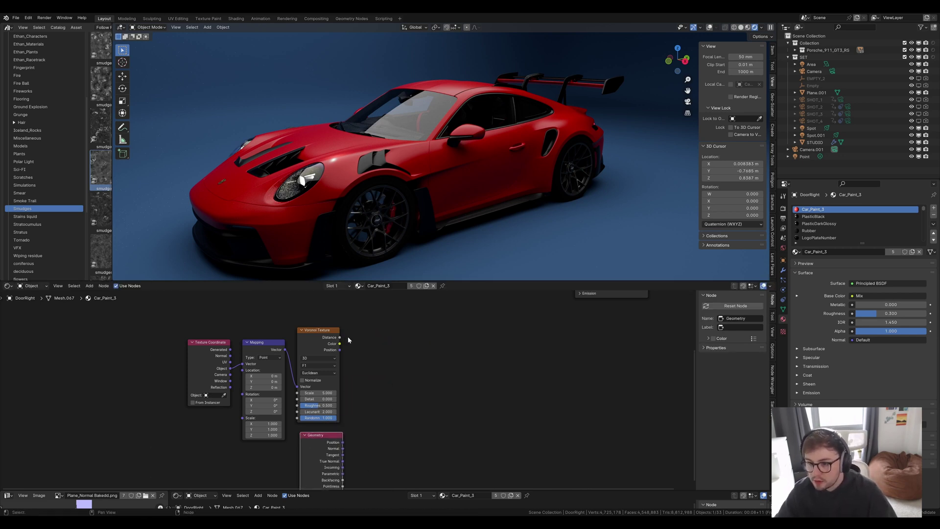
# Add a second Mix Color node to the right of the Voronoi Texture and Geometry nodes.
pyautogui.hotkey('shift', 'a')
pyautogui.click(390, 330)
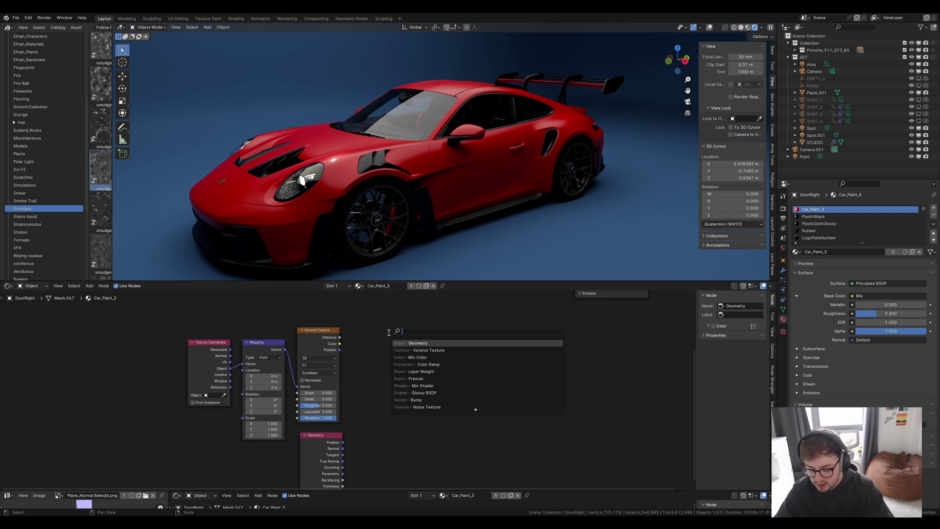
pyautogui.write('mix')
pyautogui.press('Return')
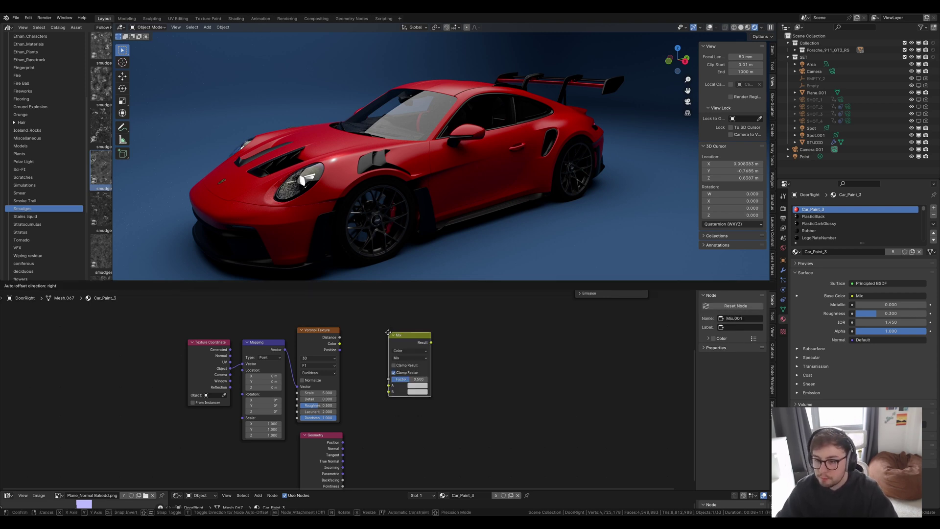
pyautogui.click(396, 355)
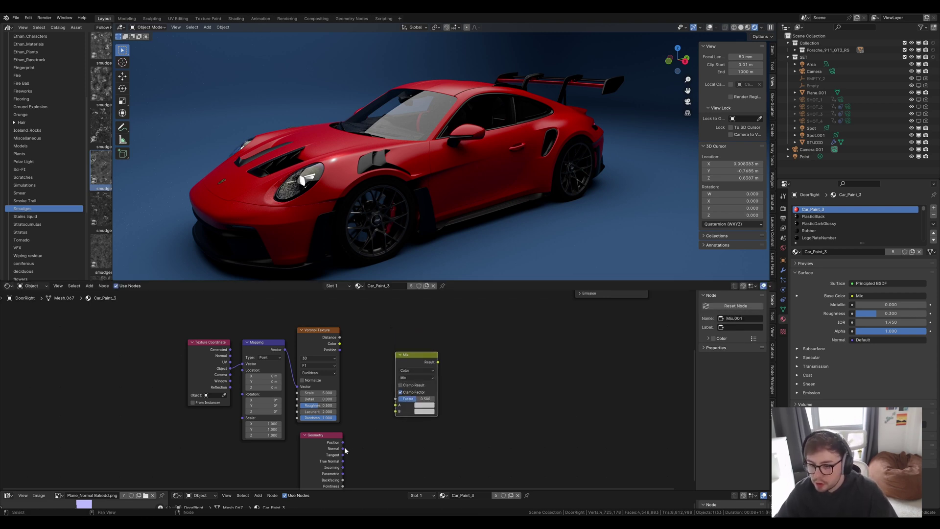
# Connect Geometry's Normal to the new Mix node's A and Voronoi Color to B, with the blending mode set to Linear Light.
pyautogui.moveTo(344, 448); pyautogui.dragTo(395, 405)
pyautogui.moveTo(339, 344); pyautogui.dragTo(351, 360)
pyautogui.moveTo(385, 425); pyautogui.dragTo(395, 411)
pyautogui.scroll(1, 377, 321)
pyautogui.click(426, 393)
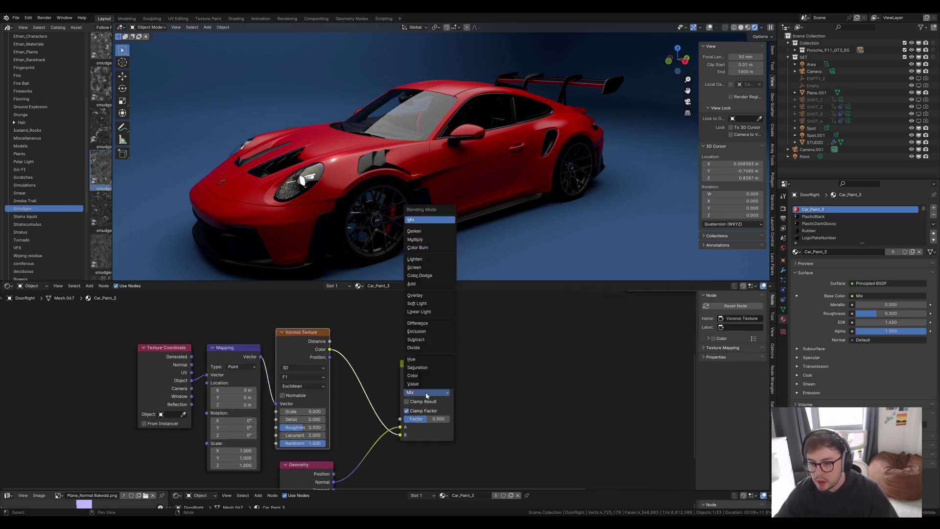
pyautogui.click(433, 311)
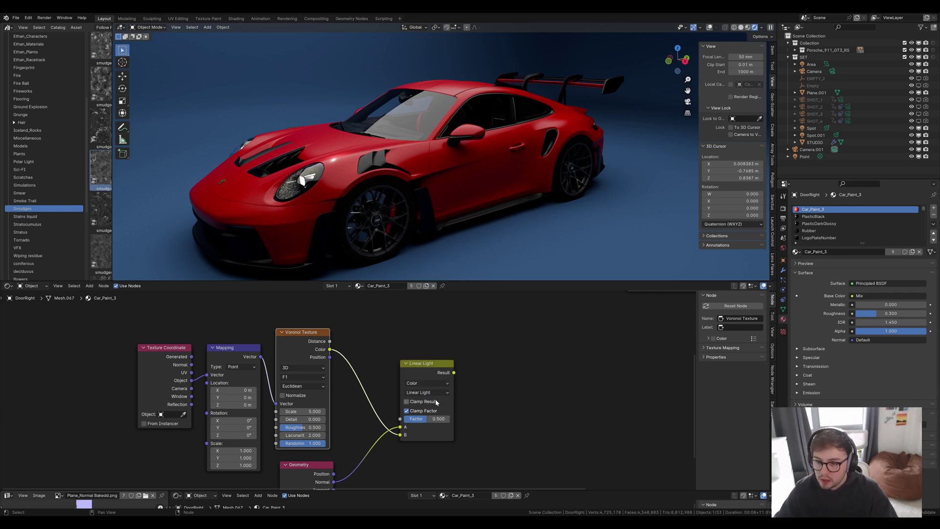
# Preview the Linear Light node's result on the car and try a Factor of 0.1.
pyautogui.keyDown('ctrl'); pyautogui.keyDown('shift'); pyautogui.click(434, 371); pyautogui.keyUp('shift'); pyautogui.keyUp('ctrl')
pyautogui.scroll(2, 454, 190)
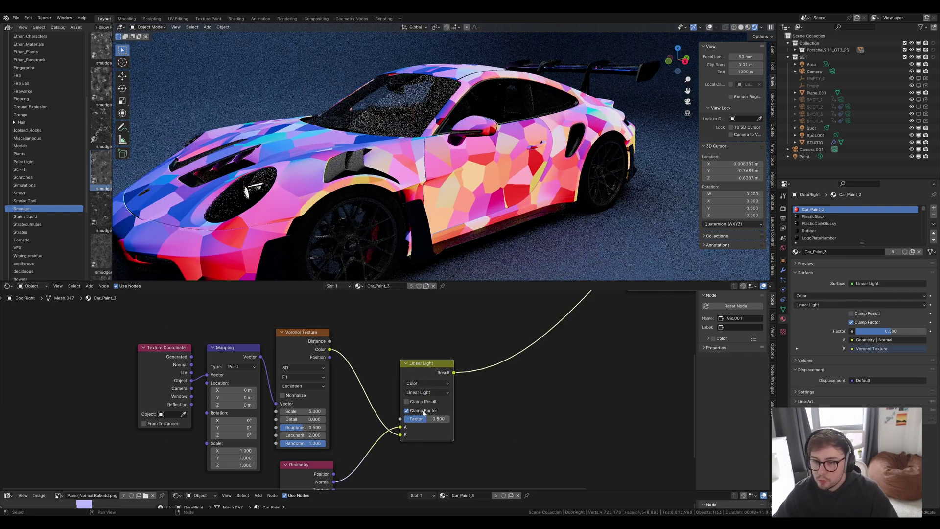
pyautogui.moveTo(427, 419); pyautogui.dragTo(405, 418)
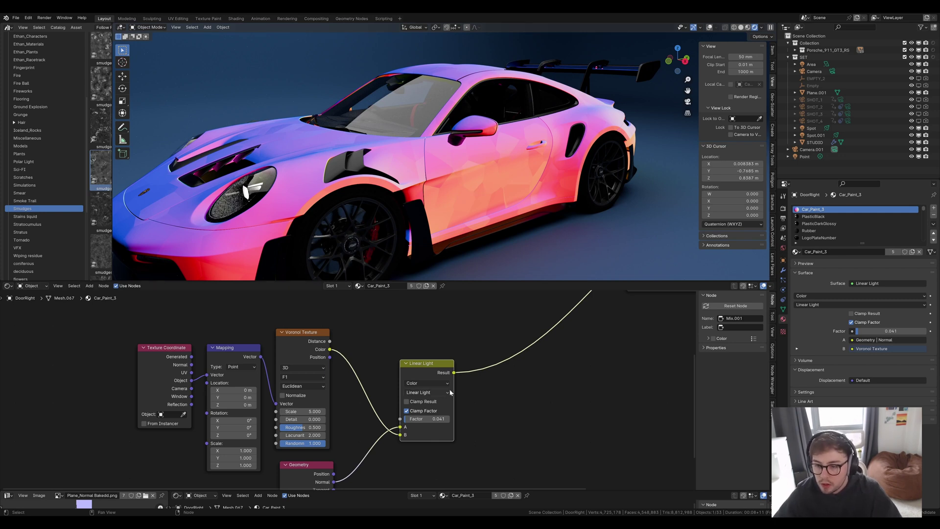
pyautogui.click(419, 420)
pyautogui.write('0.1')
pyautogui.press('Return')
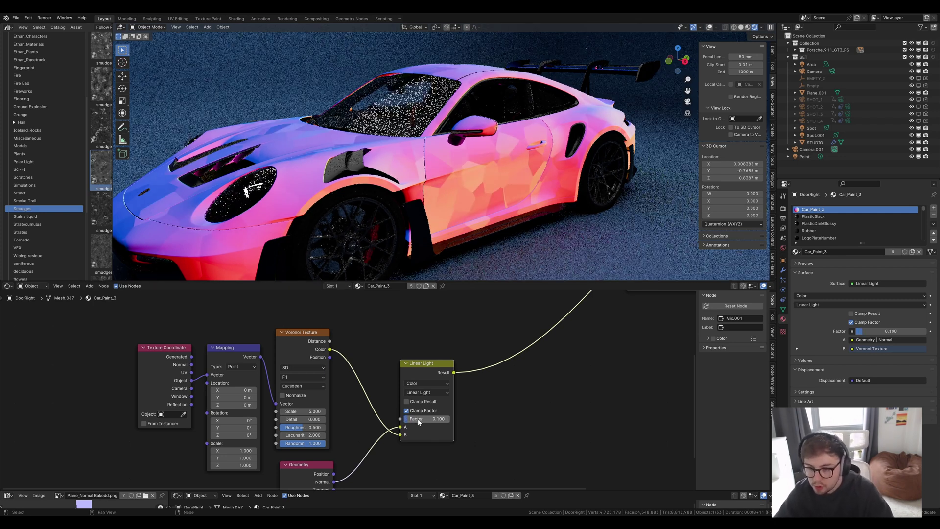
# Set the Linear Light node's Factor to 0.05.
pyautogui.click(428, 420)
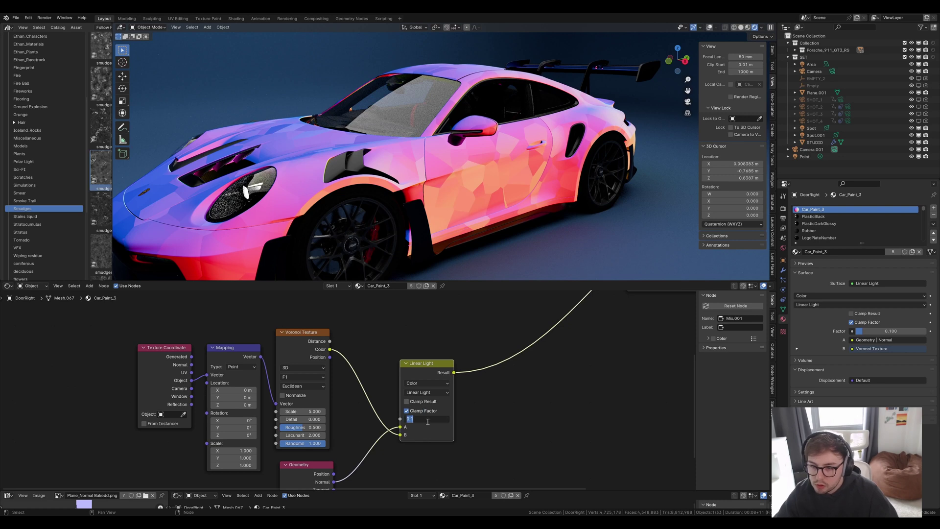
pyautogui.write('0.05')
pyautogui.press('Return')
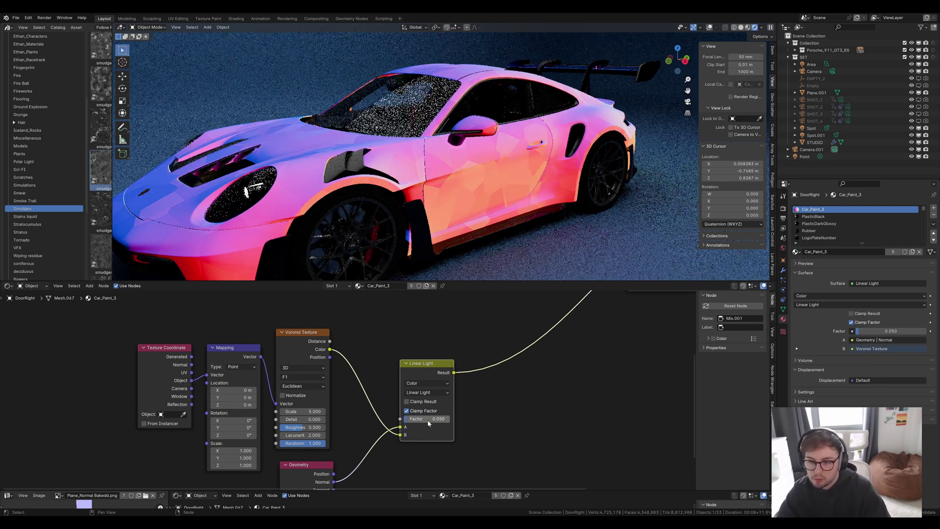
# Add a Color Ramp node above the Linear Light node and connect the Voronoi Texture's Color to its Fac input.
pyautogui.scroll(-2, 398, 354)
pyautogui.hotkey('shift', 'a')
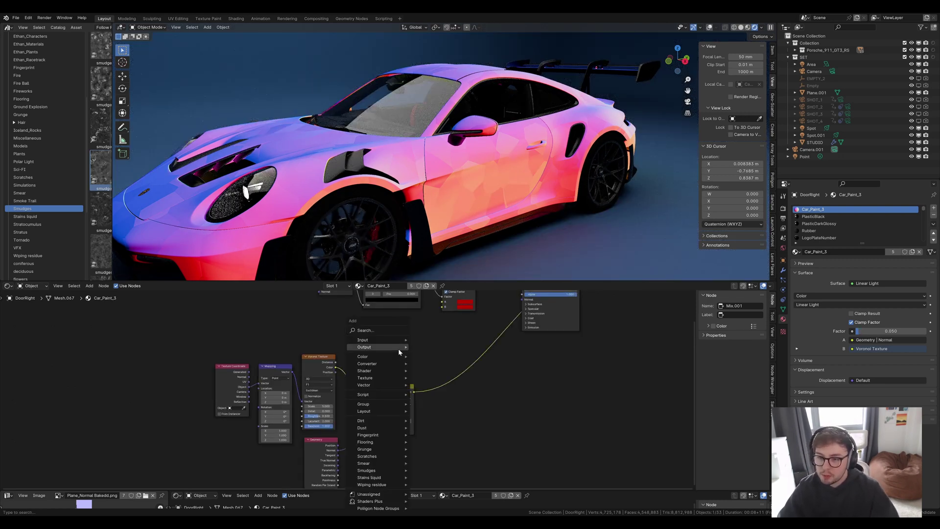
pyautogui.write('color')
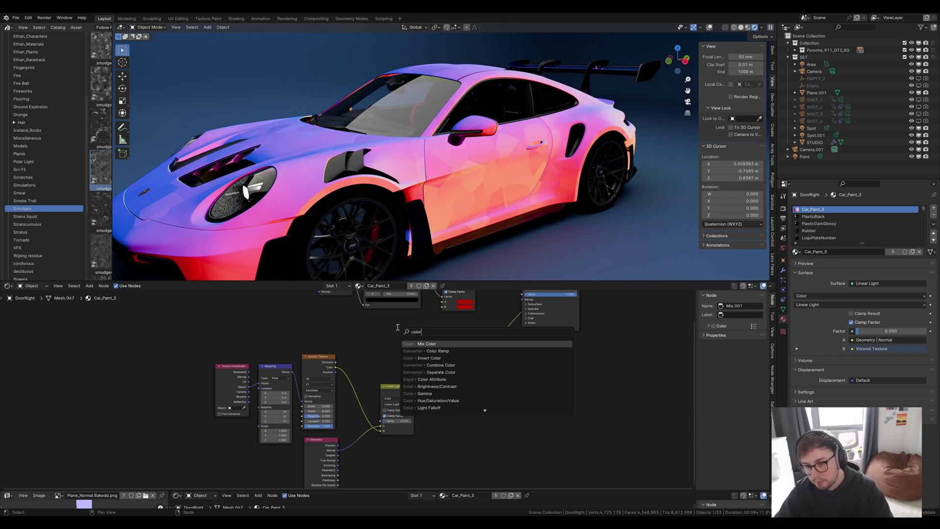
pyautogui.press('Down')
pyautogui.press('Return')
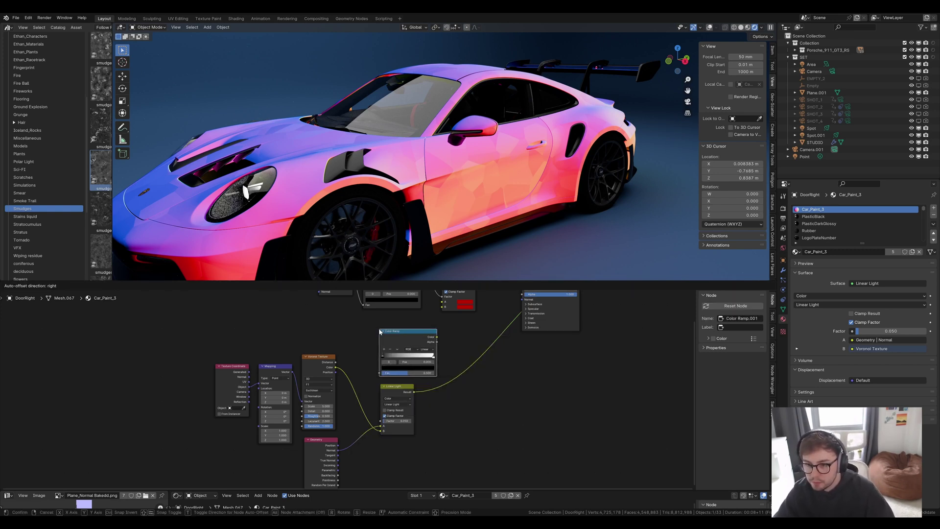
pyautogui.click(380, 329)
pyautogui.moveTo(337, 369); pyautogui.dragTo(380, 373)
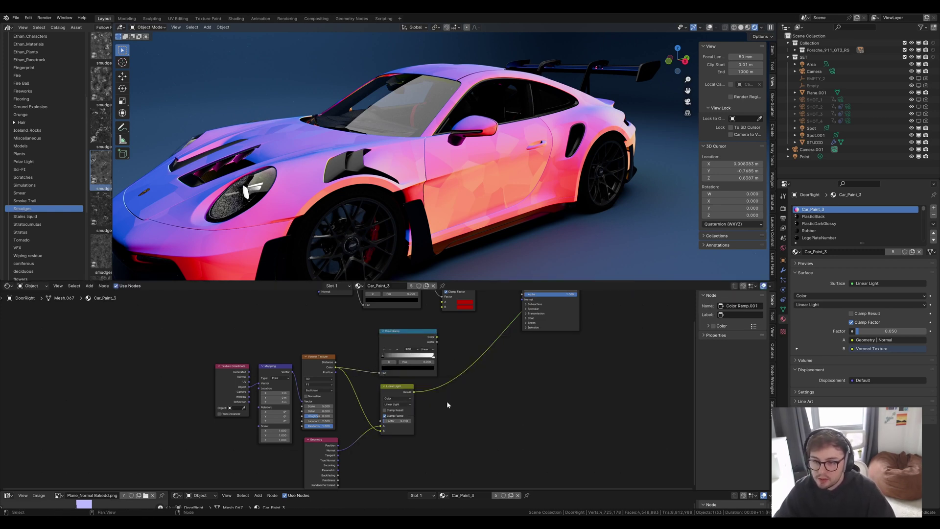
# Preview the new Color Ramp on the car and move its black stop to position 0.816.
pyautogui.scroll(2, 443, 408)
pyautogui.keyDown('ctrl'); pyautogui.keyDown('shift'); pyautogui.click(396, 326); pyautogui.keyUp('shift'); pyautogui.keyUp('ctrl')
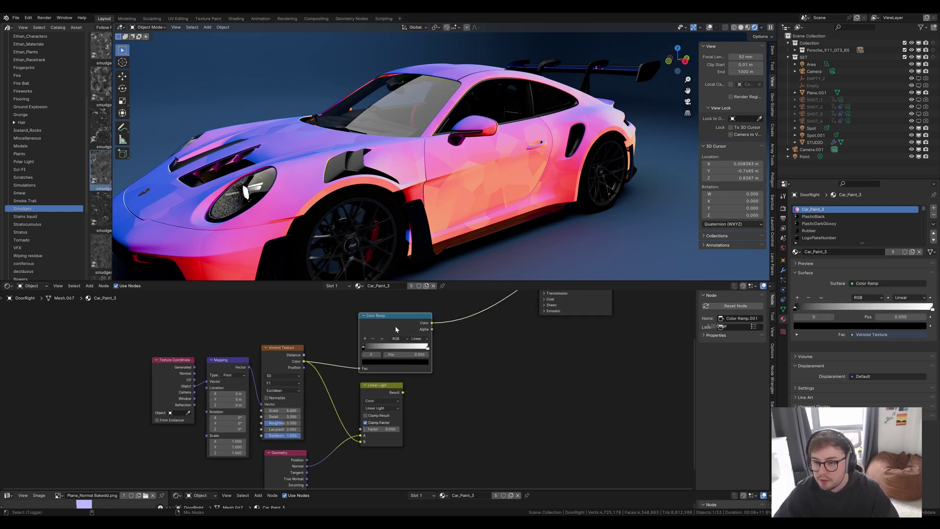
pyautogui.moveTo(363, 347); pyautogui.dragTo(418, 350)
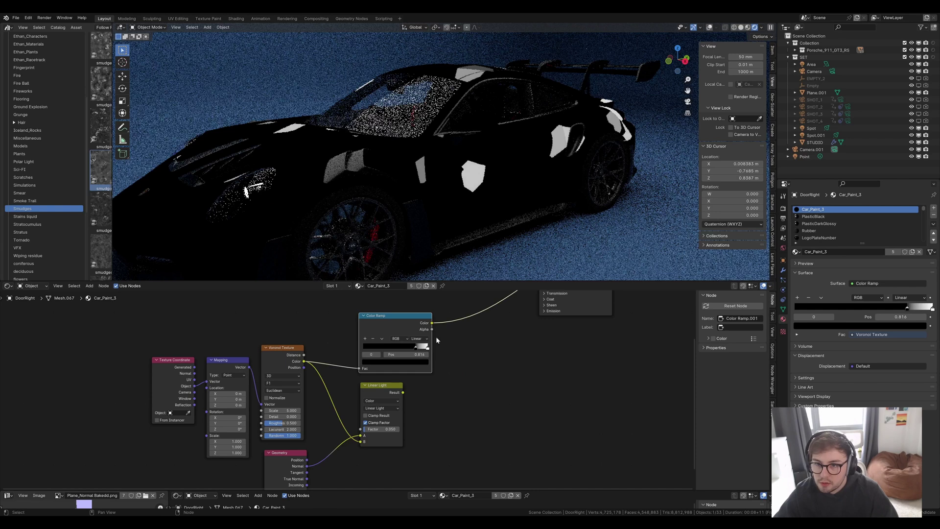
# Darken the white stop of the flake Color Ramp to a mid grey.
pyautogui.click(427, 346)
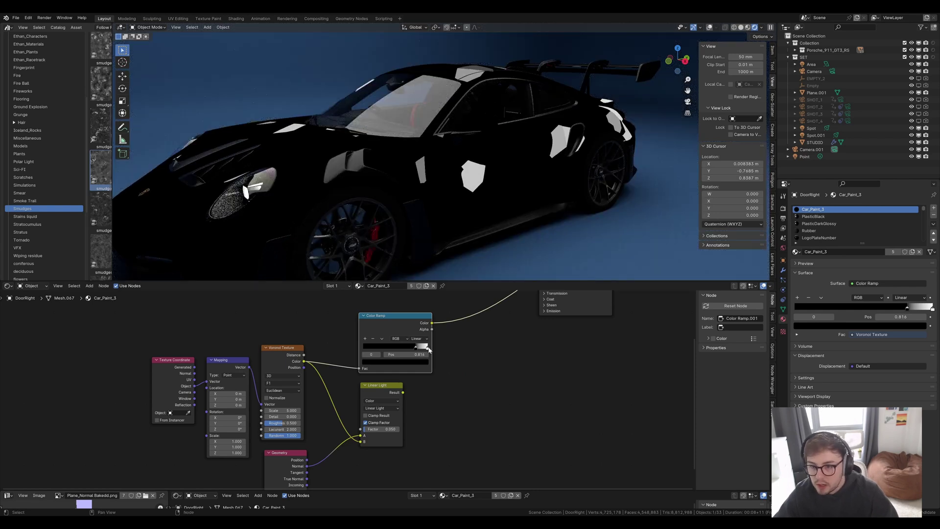
pyautogui.click(419, 362)
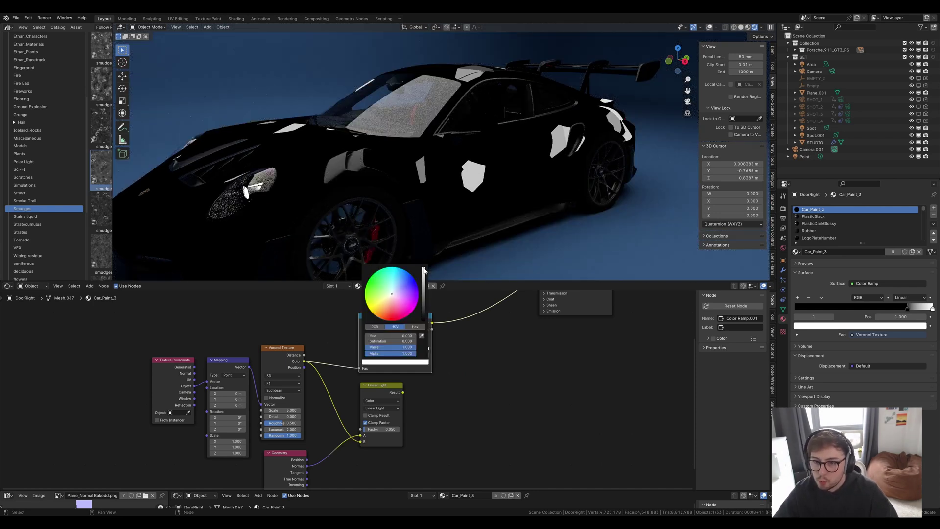
pyautogui.moveTo(424, 270); pyautogui.dragTo(424, 311)
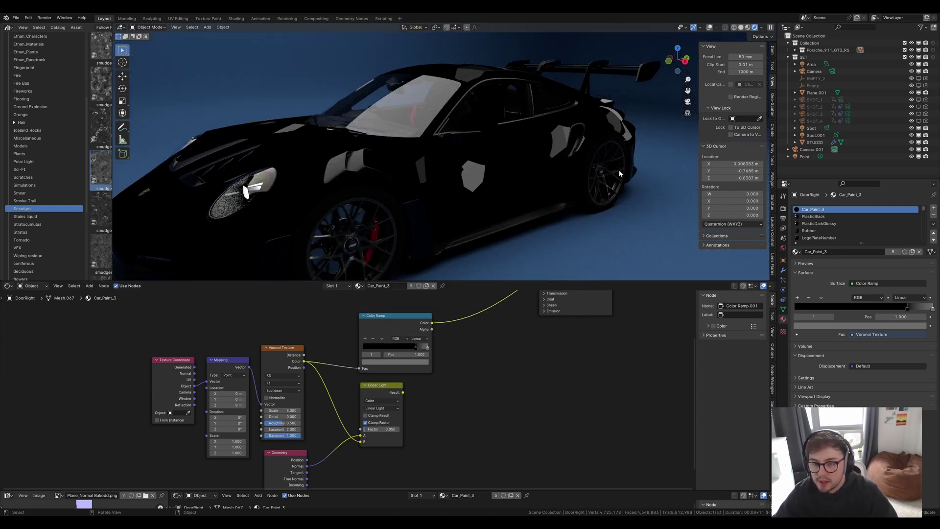
# Set the Voronoi Texture's Scale to 1500.
pyautogui.moveTo(287, 411); pyautogui.dragTo(534, 411)
pyautogui.click(282, 410)
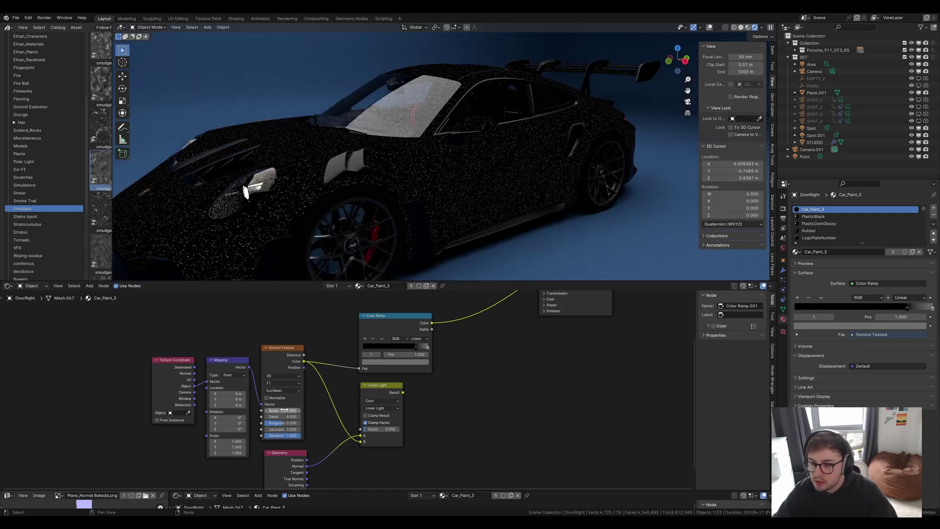
pyautogui.write('1500.000')
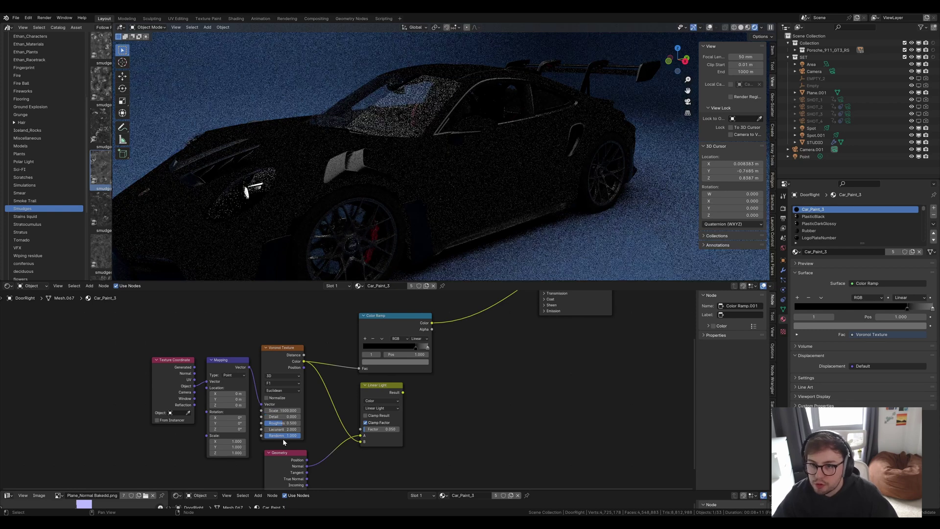
# Add a Vector Math node set to Normalize beside the Linear Light node and connect the Linear Light Result to its Vector input.
pyautogui.moveTo(283, 439); pyautogui.dragTo(234, 444, button='middle')
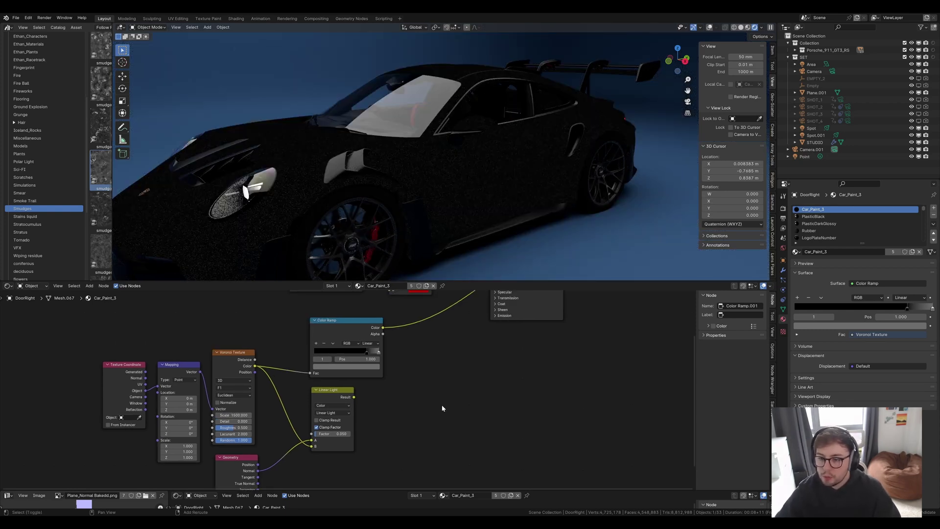
pyautogui.hotkey('shift', 'a')
pyautogui.write('vect')
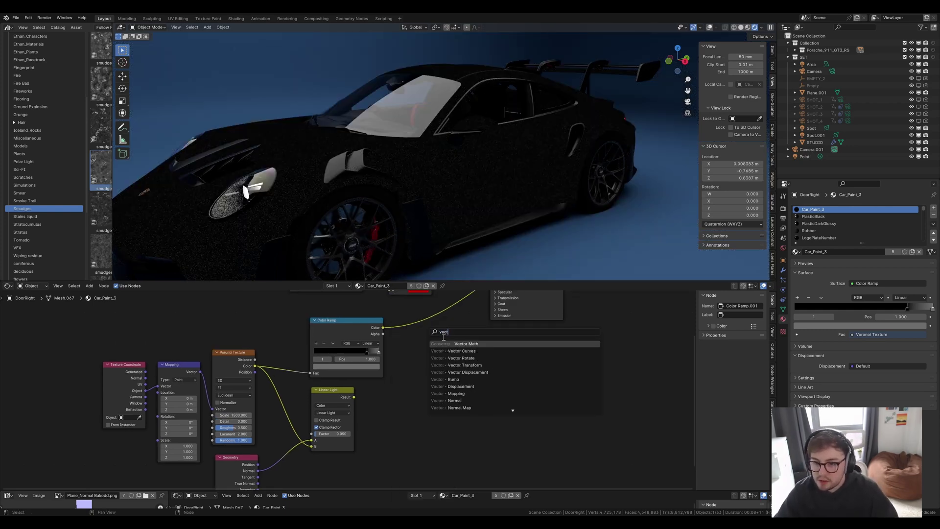
pyautogui.press('Return')
pyautogui.click(426, 392)
pyautogui.click(425, 402)
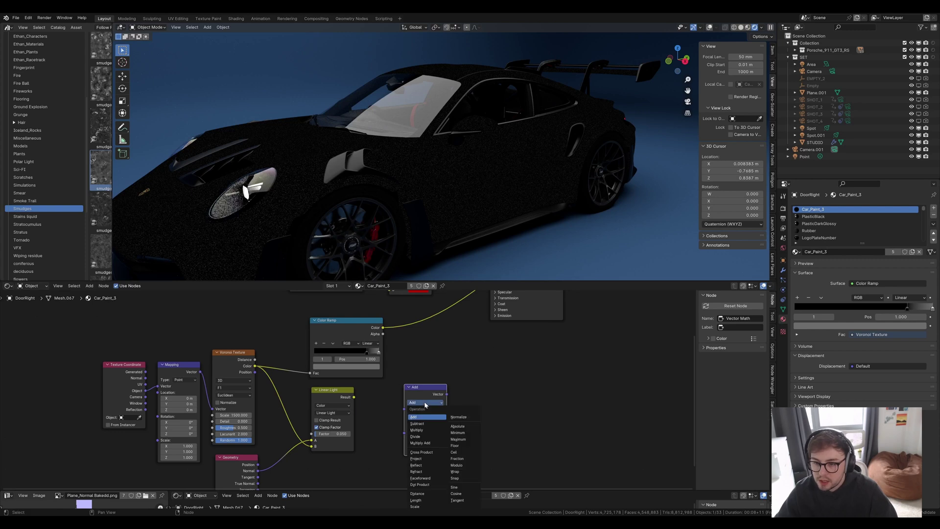
pyautogui.click(459, 418)
pyautogui.moveTo(353, 397); pyautogui.dragTo(405, 409)
pyautogui.click(415, 395)
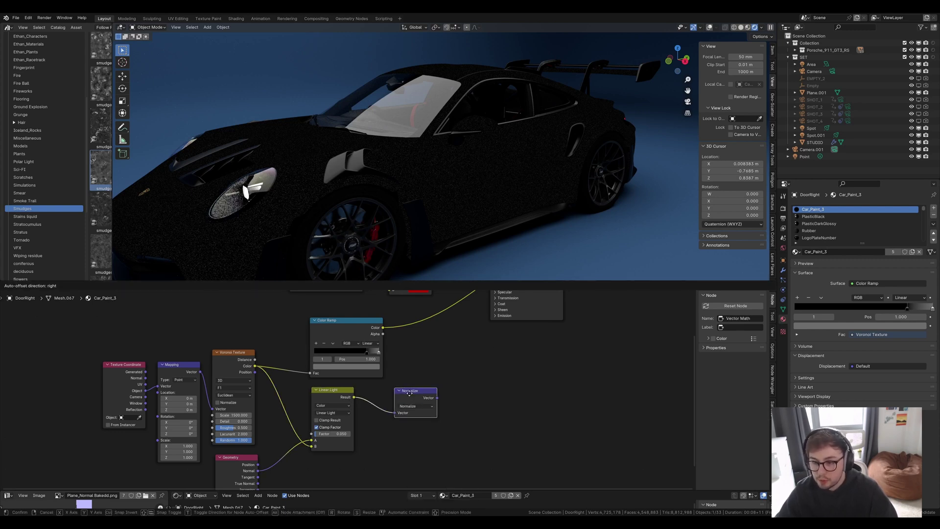
# Add a Glossy BSDF node beyond the Normalize node and connect the normalized Vector to its Normal input.
pyautogui.scroll(-2, 436, 380)
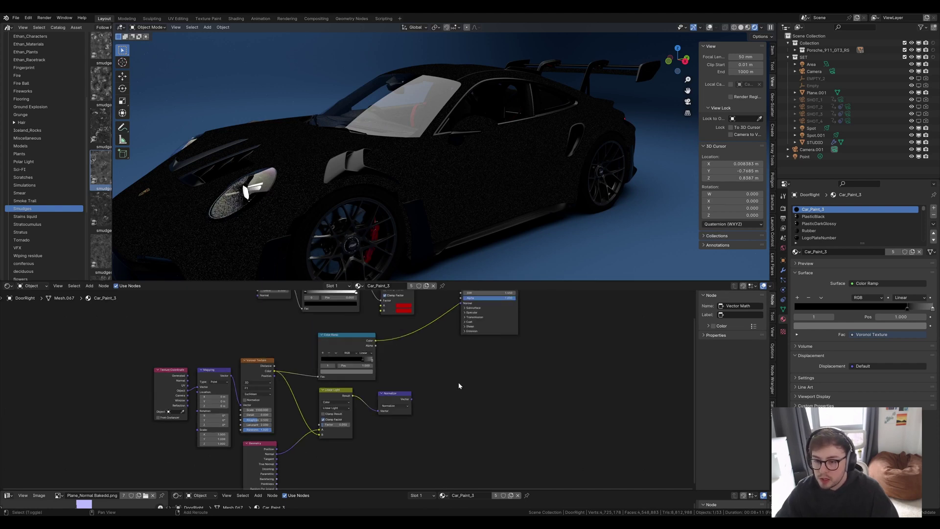
pyautogui.hotkey('shift', 'a')
pyautogui.write('gloss')
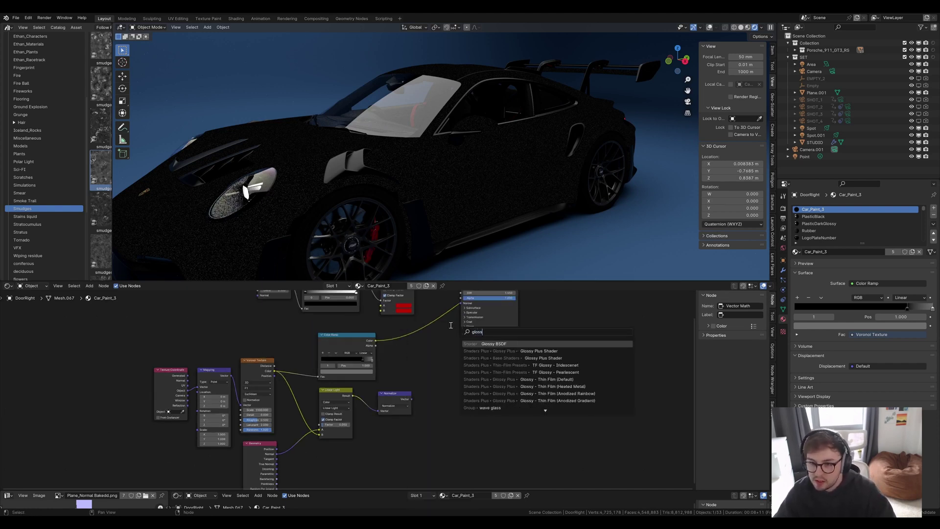
pyautogui.press('Return')
pyautogui.click(451, 369)
pyautogui.scroll(2, 445, 389)
pyautogui.scroll(1, 445, 393)
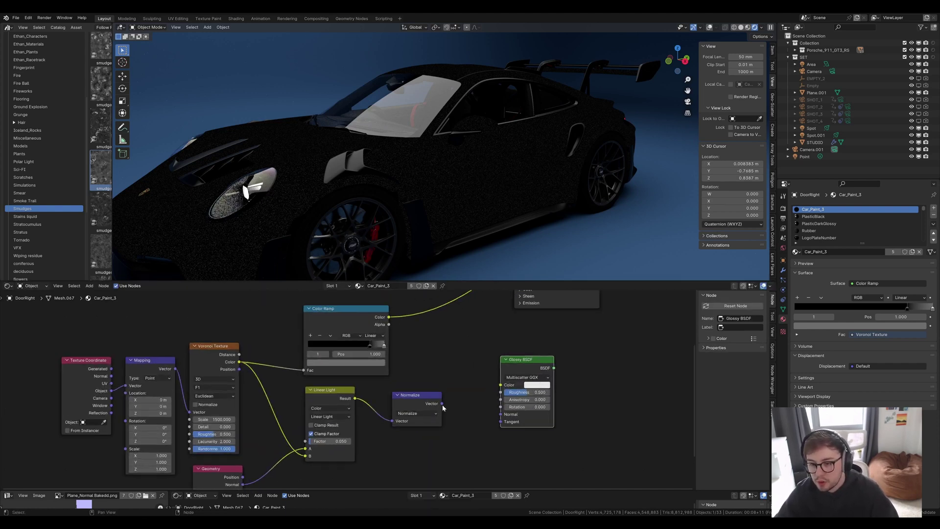
pyautogui.moveTo(442, 404); pyautogui.dragTo(499, 413)
pyautogui.moveTo(472, 387); pyautogui.dragTo(420, 412, button='middle')
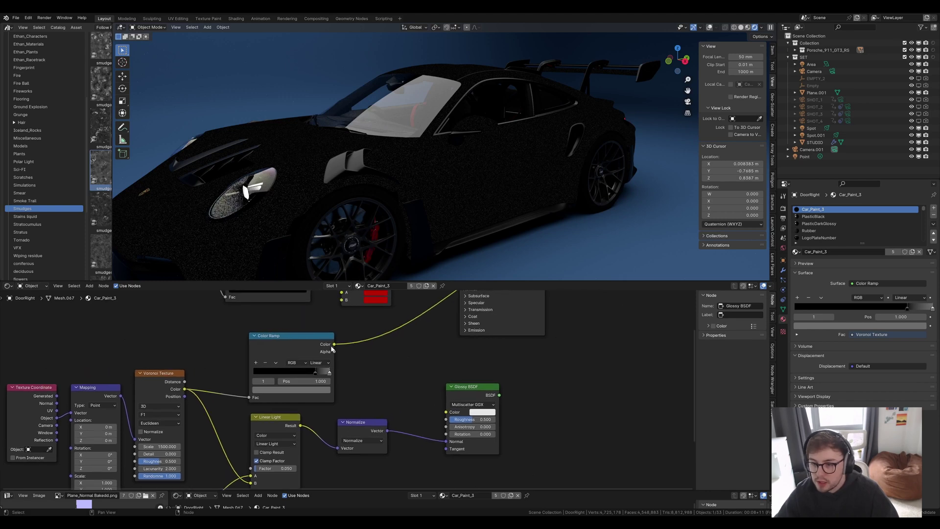
# Connect the flake Color Ramp's Color to the Glossy BSDF's Color and set its Roughness to 0.
pyautogui.moveTo(334, 344); pyautogui.dragTo(447, 412)
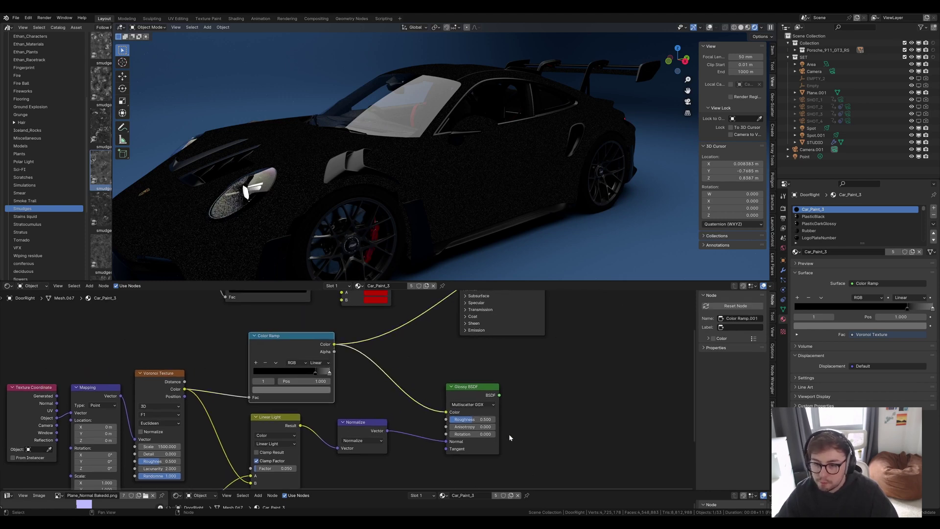
pyautogui.moveTo(509, 436); pyautogui.dragTo(462, 436, button='middle')
pyautogui.scroll(3, 462, 436)
pyautogui.moveTo(427, 419); pyautogui.dragTo(399, 420)
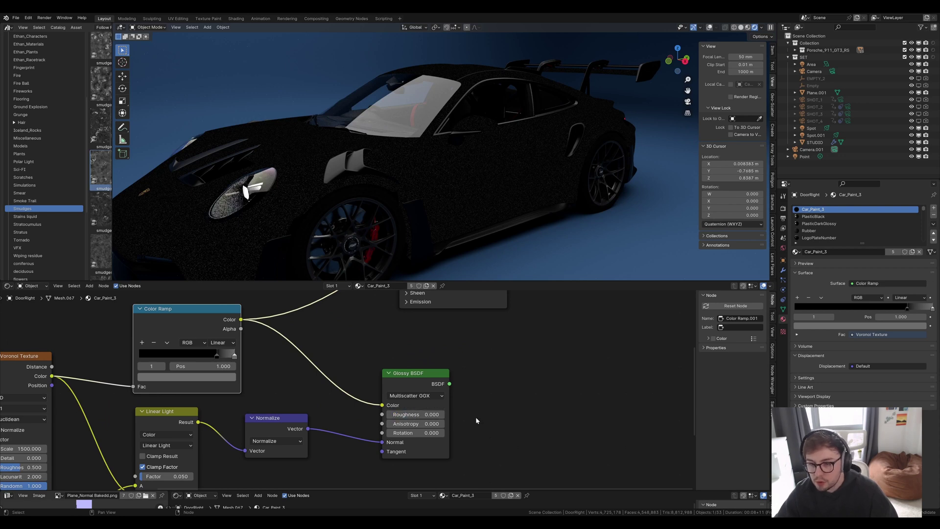
# Preview the Glossy BSDF on the car and examine the flakes around the headlight and front fender.
pyautogui.scroll(-4, 503, 404)
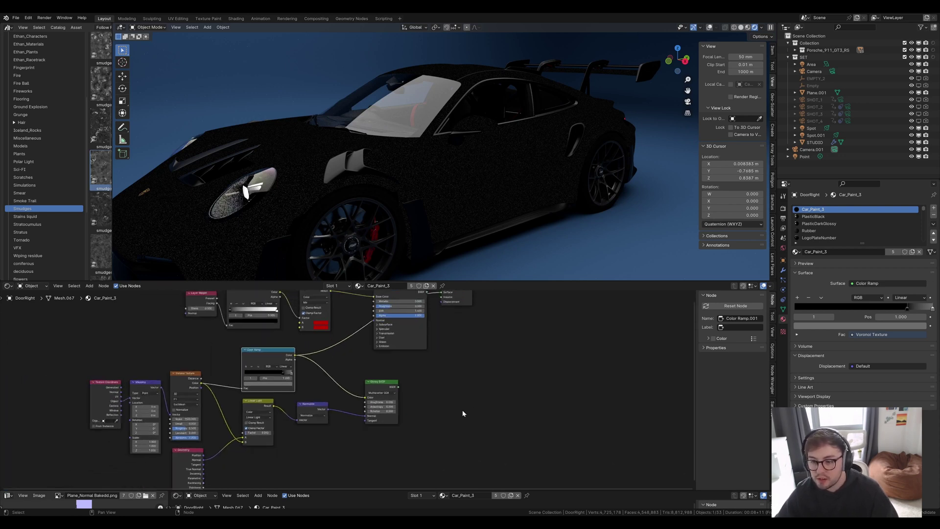
pyautogui.moveTo(462, 413); pyautogui.dragTo(474, 427, button='middle')
pyautogui.scroll(1, 474, 426)
pyautogui.keyDown('ctrl'); pyautogui.keyDown('shift'); pyautogui.click(412, 401); pyautogui.keyUp('shift'); pyautogui.keyUp('ctrl')
pyautogui.scroll(6, 419, 187)
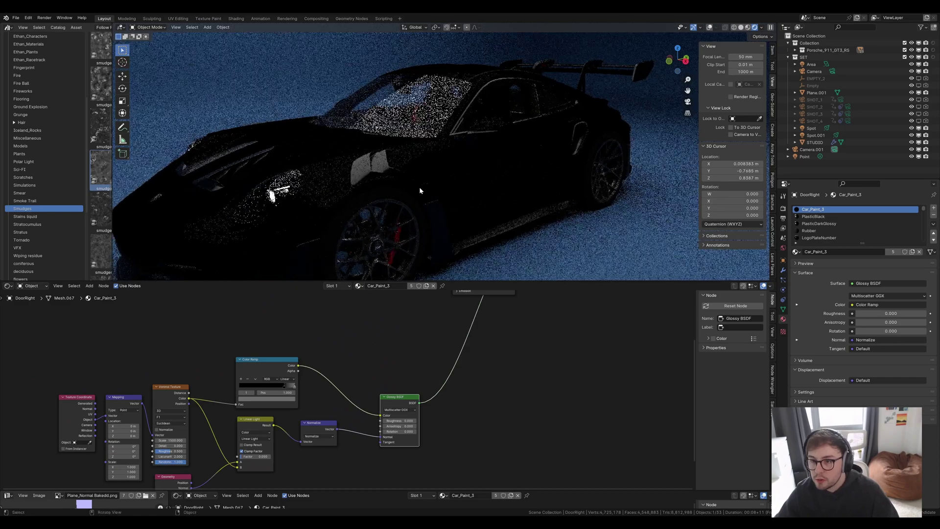
pyautogui.moveTo(438, 197)
pyautogui.mouseDown(button='middle')
pyautogui.moveTo(459, 190)
pyautogui.moveTo(436, 197)
pyautogui.moveTo(422, 189)
pyautogui.moveTo(450, 191)
pyautogui.mouseUp(button='middle')
# Move the base paint nodes, including the Principled BSDF, away from the Material Output to sit above the flake nodes.
pyautogui.moveTo(499, 357); pyautogui.dragTo(418, 422, button='middle')
pyautogui.scroll(-7, 418, 421)
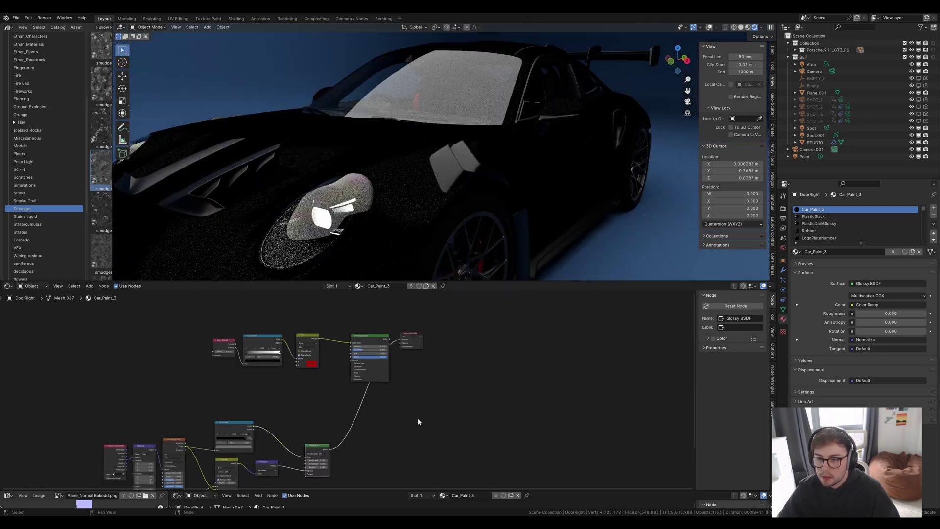
pyautogui.moveTo(377, 474); pyautogui.dragTo(119, 439)
pyautogui.moveTo(401, 461); pyautogui.dragTo(405, 453, button='middle')
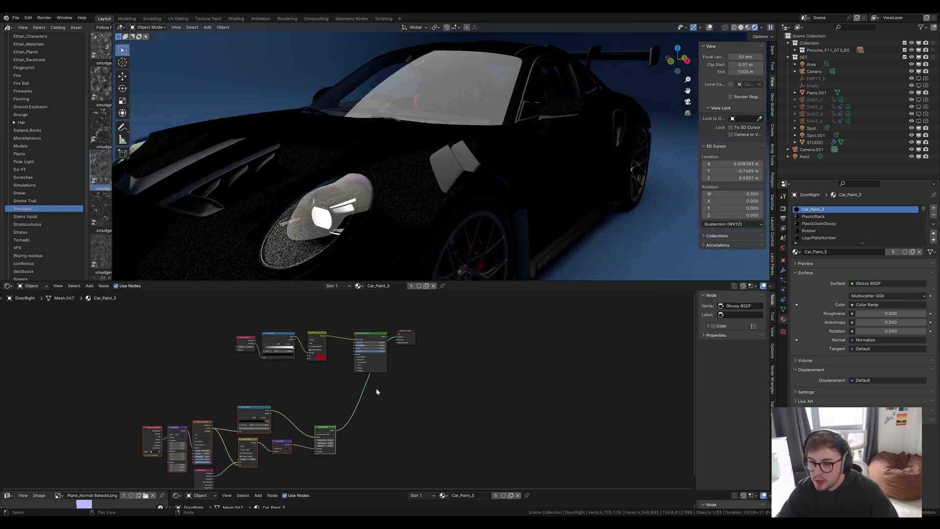
pyautogui.moveTo(202, 306); pyautogui.dragTo(303, 358)
pyautogui.click(390, 416)
# Add an Add Shader node combining the Principled BSDF and Glossy BSDF, connect it to the Material Output Surface, and inspect the flakes up close.
pyautogui.hotkey('shift', 'a')
pyautogui.write('add')
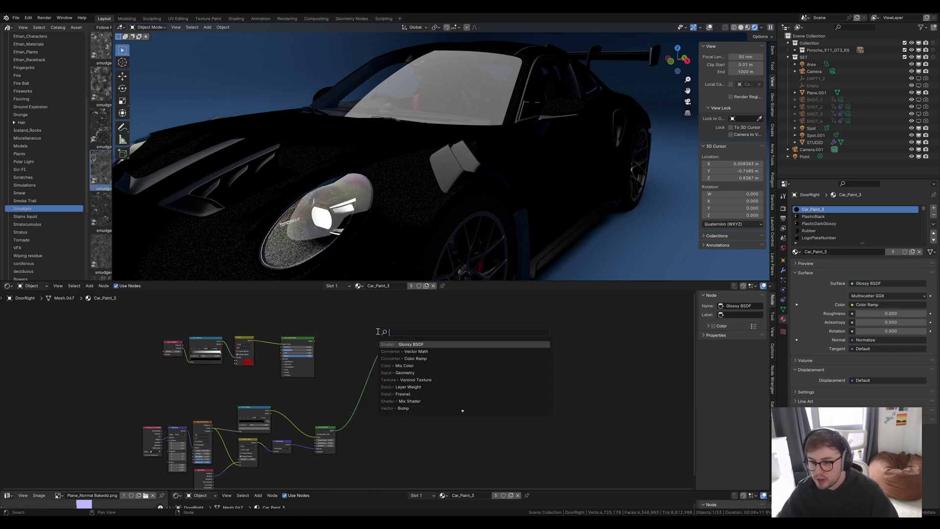
pyautogui.click(400, 344)
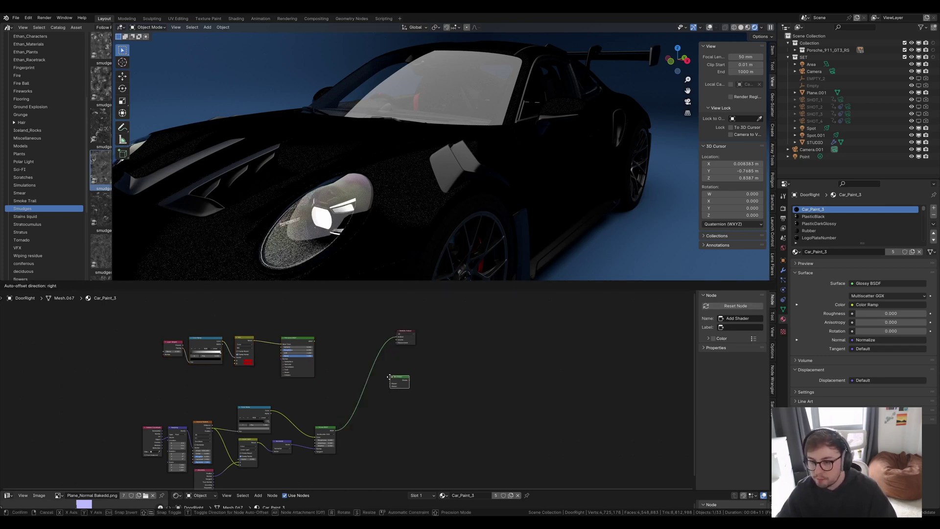
pyautogui.click(378, 372)
pyautogui.scroll(2, 379, 372)
pyautogui.moveTo(298, 317); pyautogui.dragTo(409, 384)
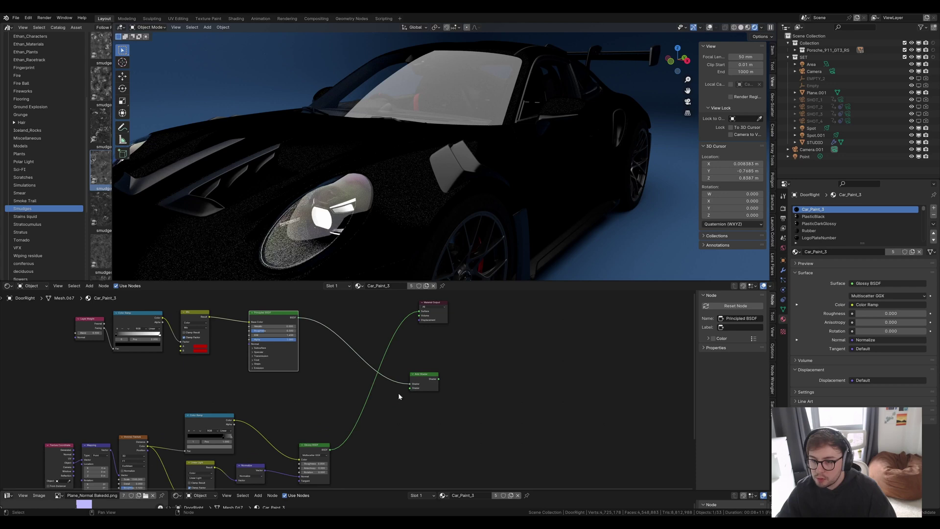
pyautogui.moveTo(329, 449); pyautogui.dragTo(420, 311)
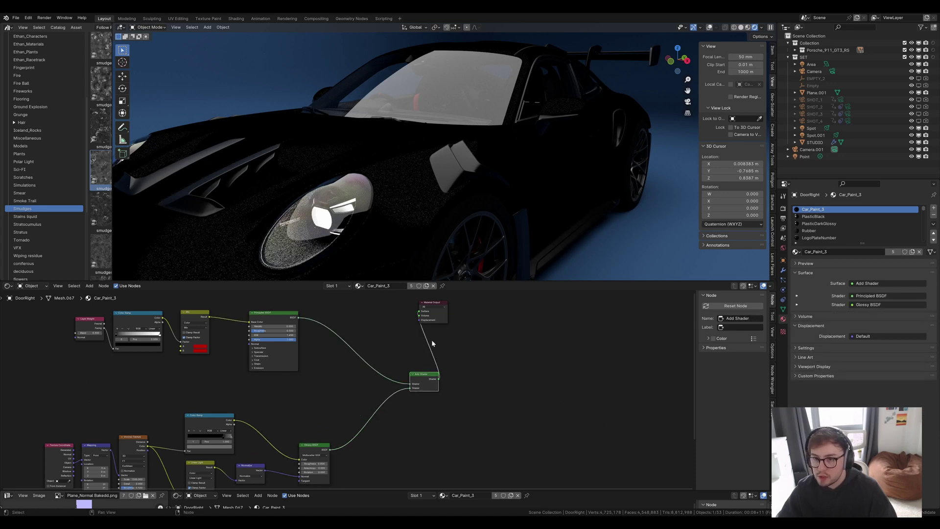
pyautogui.scroll(6, 471, 232)
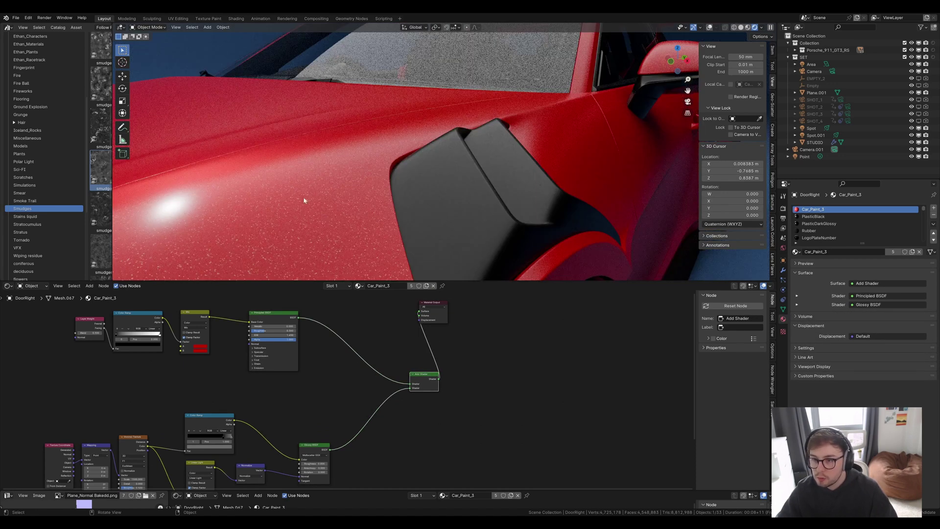
pyautogui.scroll(-4, 265, 210)
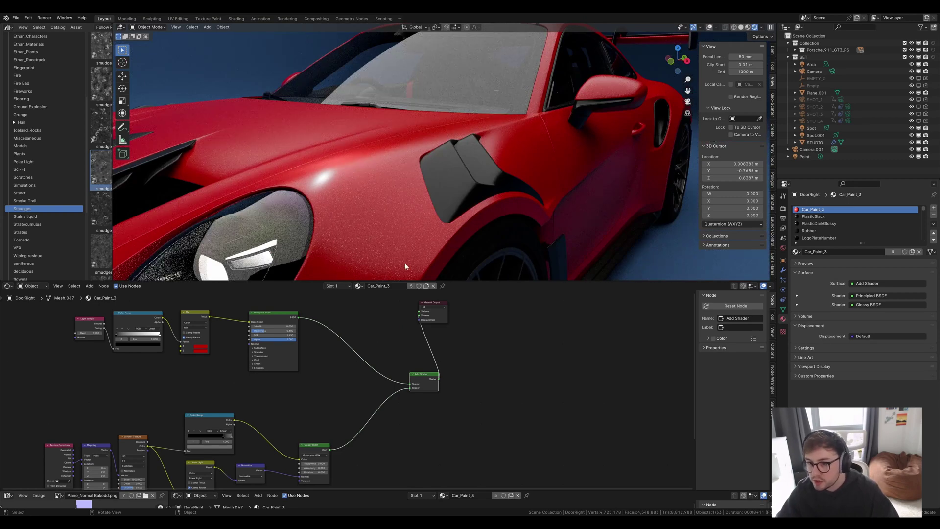
# Move the Material Output node farther from the Add Shader to free space in the node tree.
pyautogui.click(218, 324)
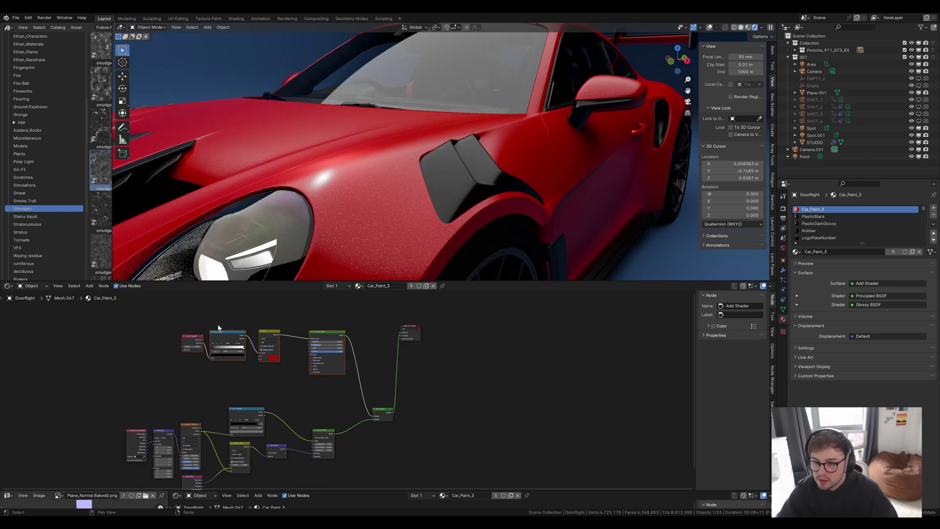
pyautogui.moveTo(440, 356); pyautogui.dragTo(390, 312)
pyautogui.press('g')
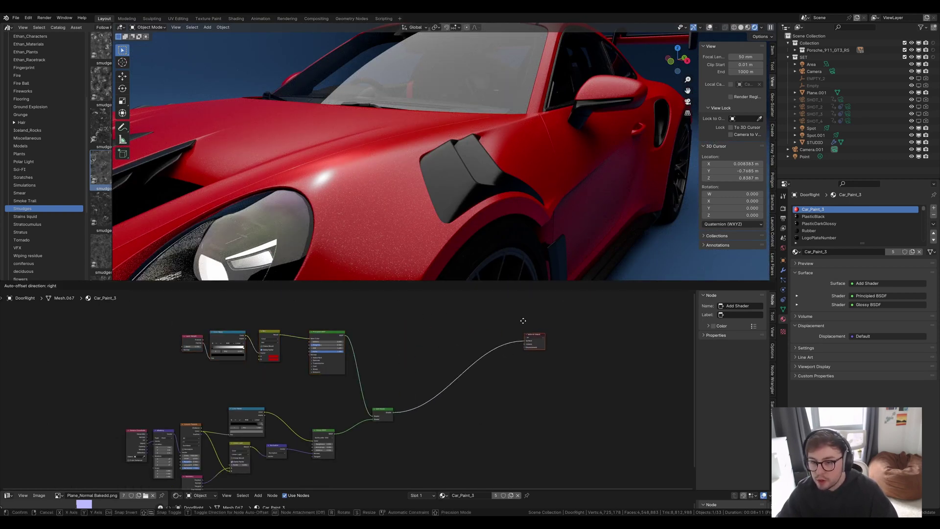
pyautogui.click(526, 321)
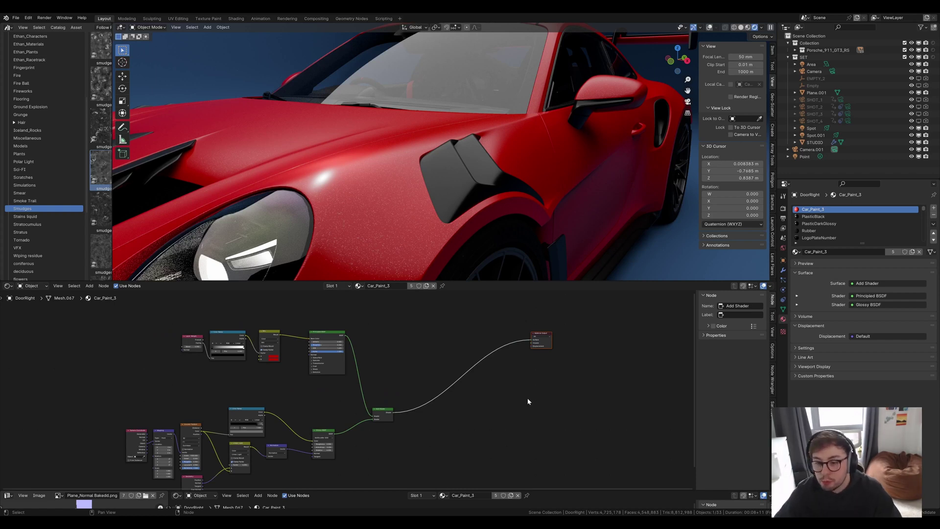
# Add a Noise Texture below the flake nodes with its own Texture Coordinate and Mapping nodes.
pyautogui.keyDown('shift'); pyautogui.scroll(-4, 478, 380); pyautogui.keyUp('shift')
pyautogui.hotkey('shift', 'a')
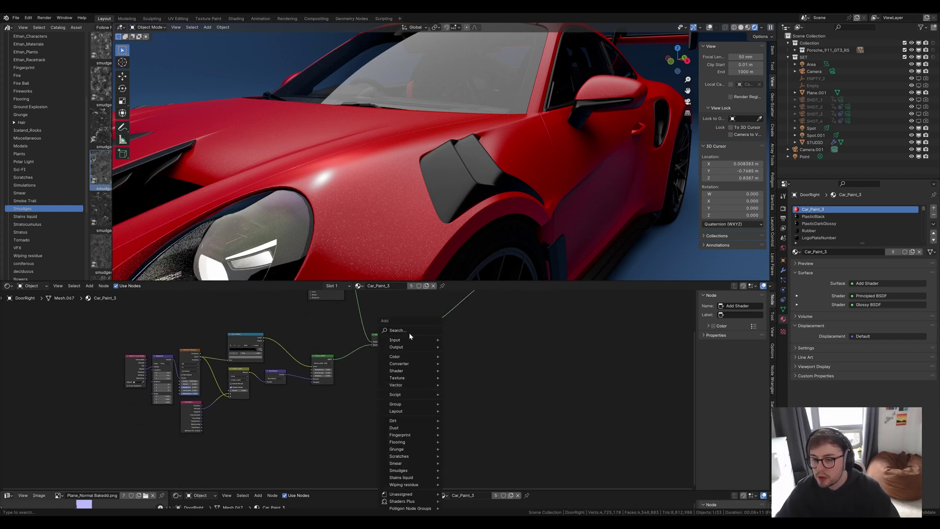
pyautogui.write('nois')
pyautogui.press('Return')
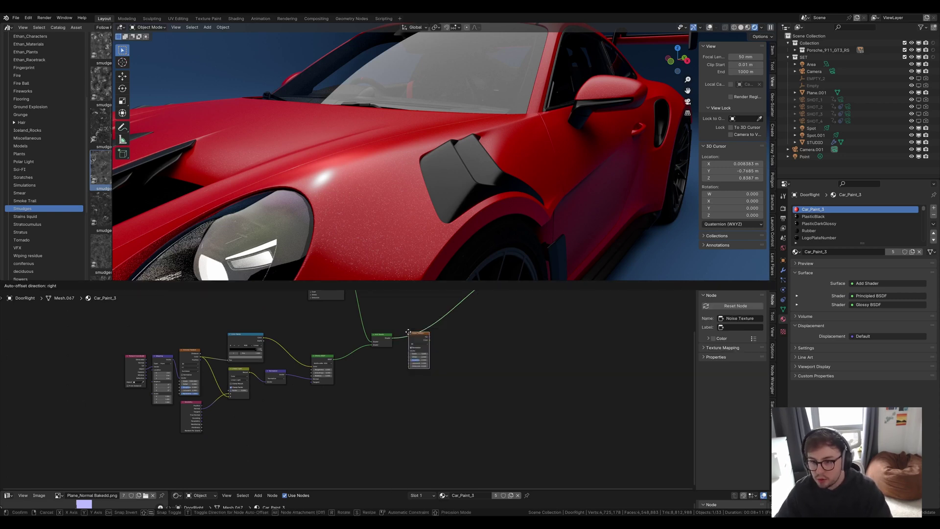
pyautogui.click(405, 429)
pyautogui.hotkey('ctrl', 't')
pyautogui.scroll(6, 405, 429)
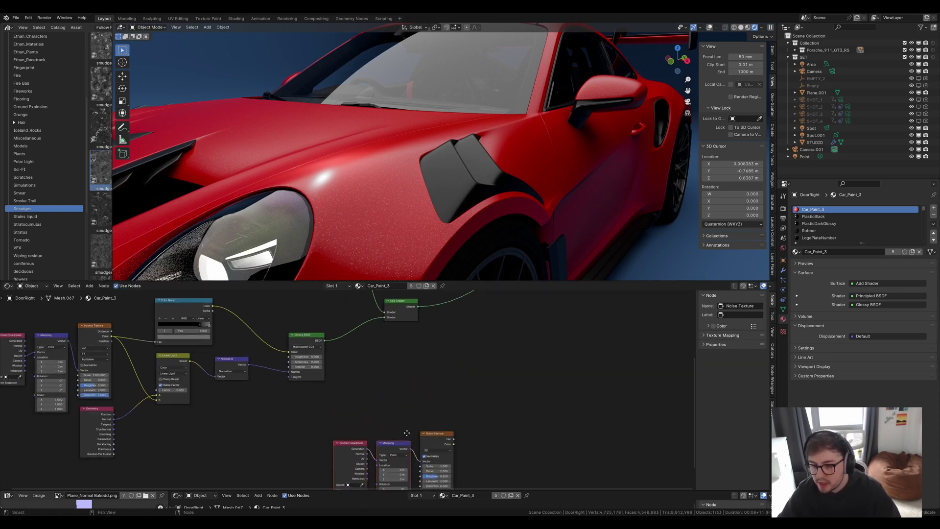
# Connect the Texture Coordinate's Object output to the new Mapping node and set the Noise Texture's Scale to 215.
pyautogui.moveTo(376, 450); pyautogui.dragTo(338, 376, button='middle')
pyautogui.moveTo(330, 389); pyautogui.dragTo(339, 385)
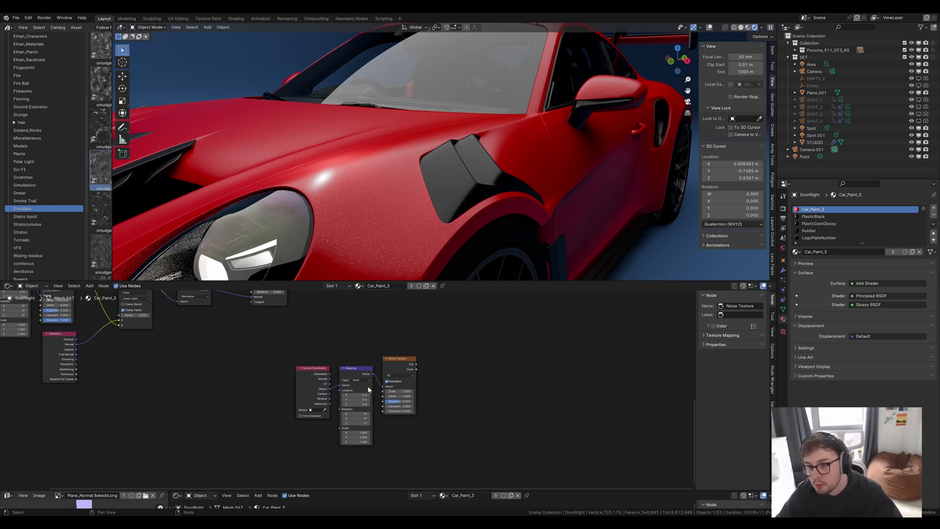
pyautogui.moveTo(465, 383); pyautogui.dragTo(421, 388, button='middle')
pyautogui.scroll(3, 421, 388)
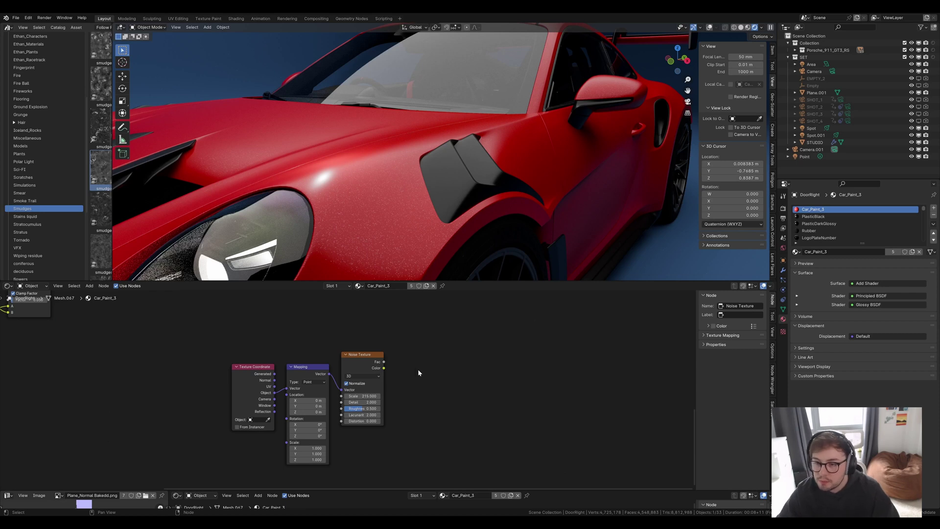
# Add a Bump node beside the Noise Texture and connect the noise's Fac output to its Height input.
pyautogui.scroll(1, 418, 372)
pyautogui.hotkey('shift', 'a')
pyautogui.write('n')
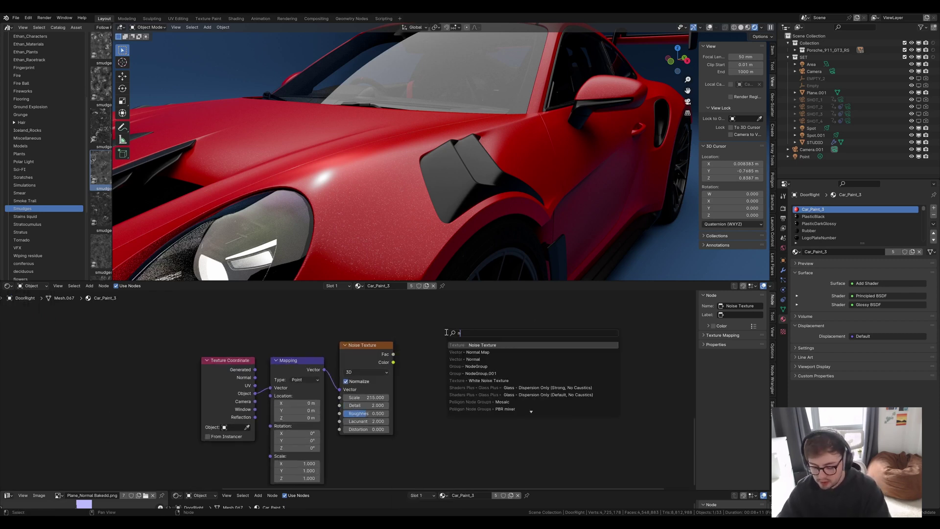
pyautogui.press('BackSpace')
pyautogui.write('bum')
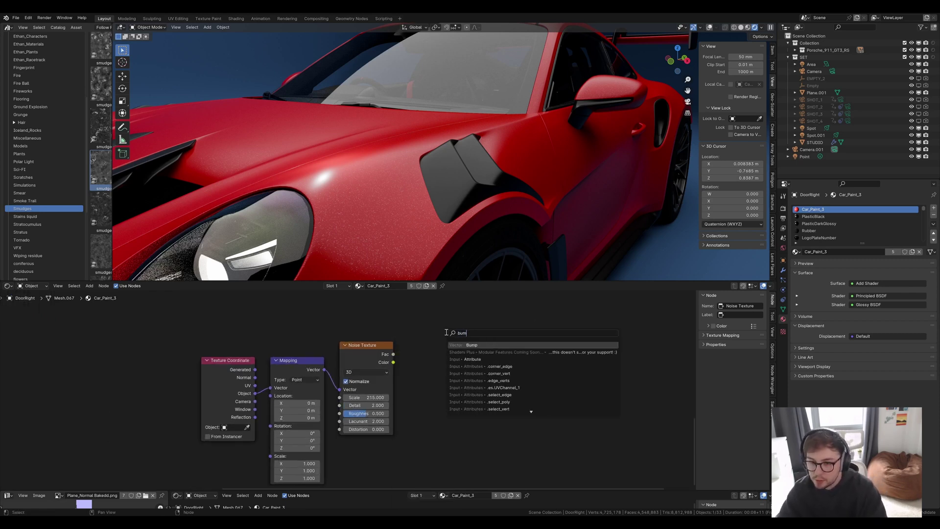
pyautogui.press('Return')
pyautogui.click(446, 332)
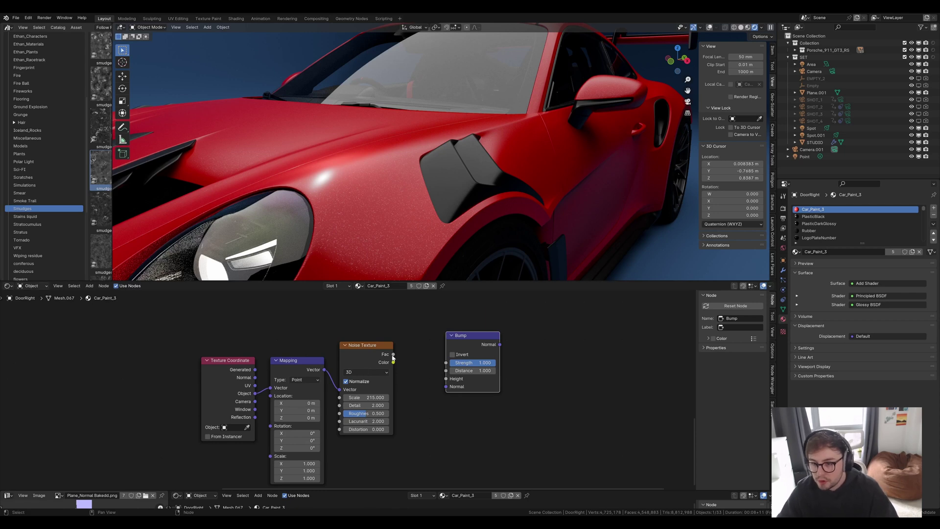
pyautogui.moveTo(393, 355); pyautogui.dragTo(445, 379)
pyautogui.press('g')
pyautogui.click(425, 363)
# Add a second Glossy BSDF after the Bump node and connect the Bump's Normal output to its Normal input.
pyautogui.scroll(-4, 425, 363)
pyautogui.moveTo(490, 355); pyautogui.dragTo(421, 370, button='middle')
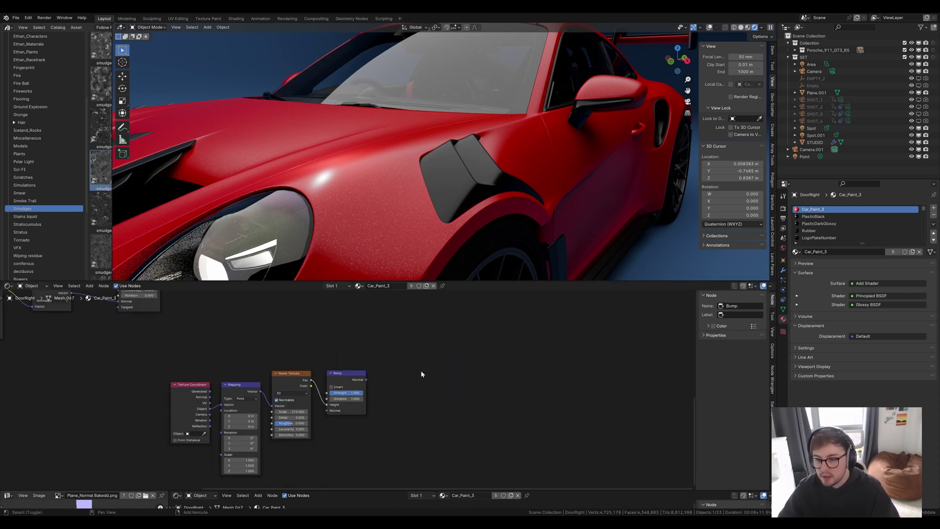
pyautogui.hotkey('shift', 'a')
pyautogui.write('glossy')
pyautogui.press('Return')
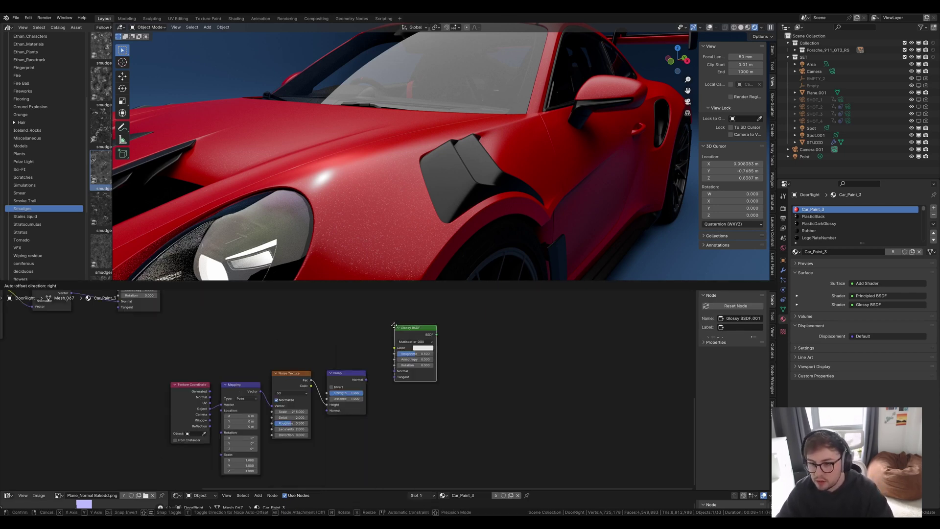
pyautogui.click(394, 325)
pyautogui.scroll(2, 397, 352)
pyautogui.moveTo(374, 375); pyautogui.dragTo(416, 362)
pyautogui.moveTo(454, 308); pyautogui.dragTo(434, 354)
# Connect the new Glossy BSDF directly to the Material Output Surface and inspect the bumpy reflection on the car.
pyautogui.scroll(-4, 435, 354)
pyautogui.moveTo(434, 355); pyautogui.dragTo(403, 402, button='middle')
pyautogui.keyDown('ctrl'); pyautogui.keyDown('shift'); pyautogui.click(403, 402); pyautogui.keyUp('shift'); pyautogui.keyUp('ctrl')
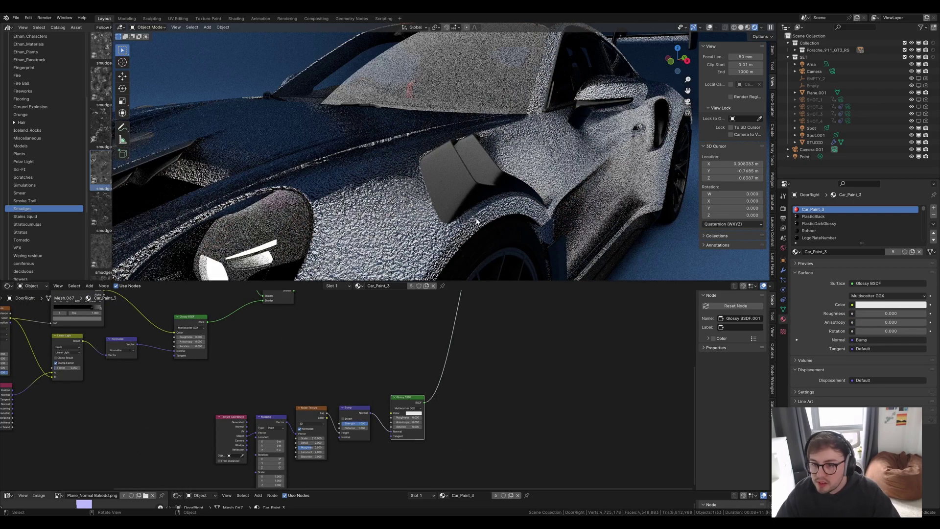
pyautogui.scroll(-2, 478, 219)
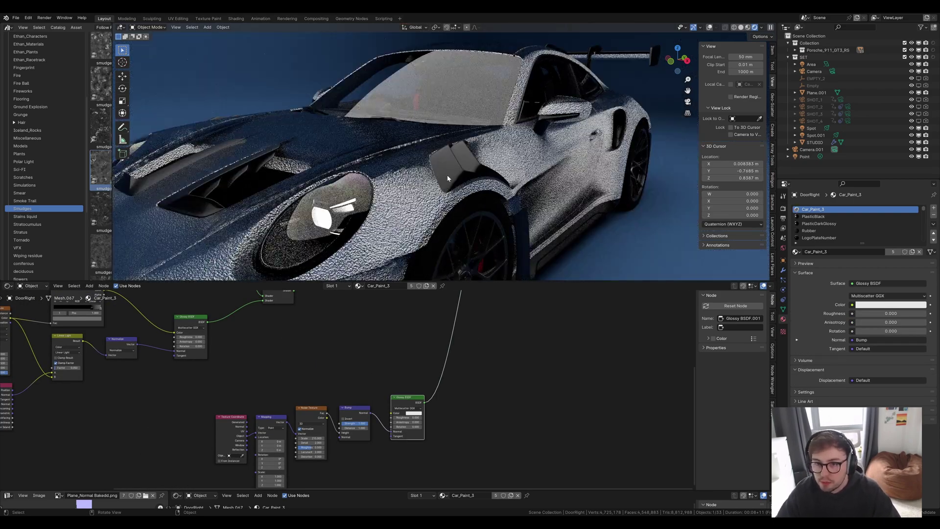
pyautogui.moveTo(448, 178)
pyautogui.mouseDown(button='middle')
pyautogui.moveTo(424, 178)
pyautogui.moveTo(451, 180)
pyautogui.mouseUp(button='middle')
# Move the Add Shader away from the flake Glossy BSDF and place a Mix Shader after it.
pyautogui.moveTo(446, 365); pyautogui.dragTo(450, 403, button='middle')
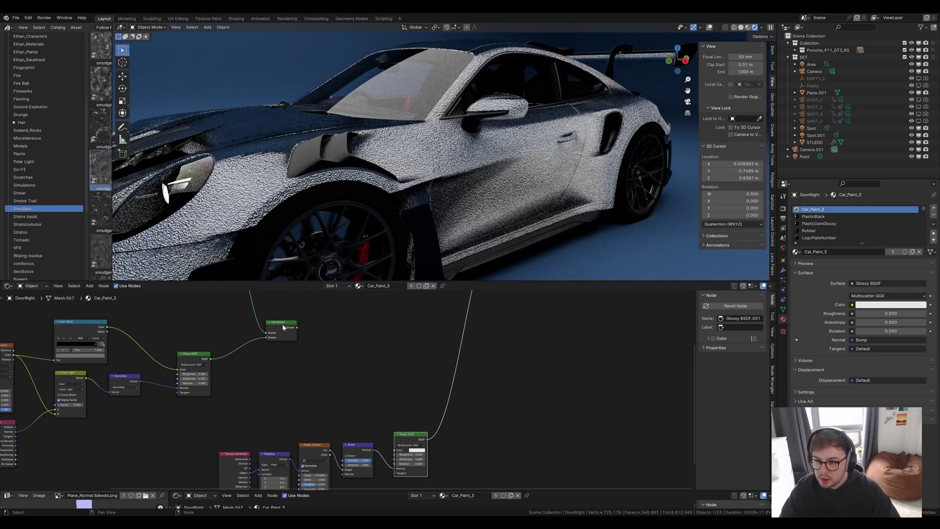
pyautogui.moveTo(283, 327); pyautogui.dragTo(312, 349)
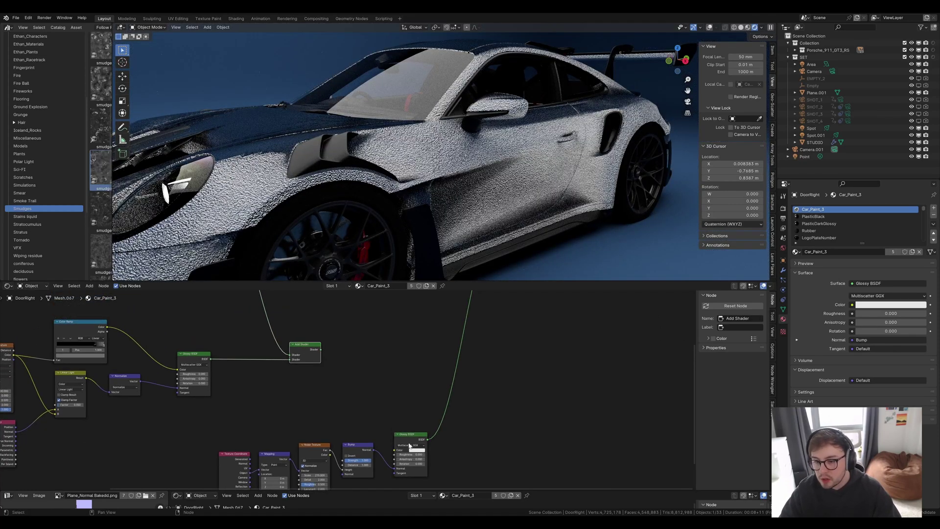
pyautogui.moveTo(361, 317); pyautogui.dragTo(403, 353, button='middle')
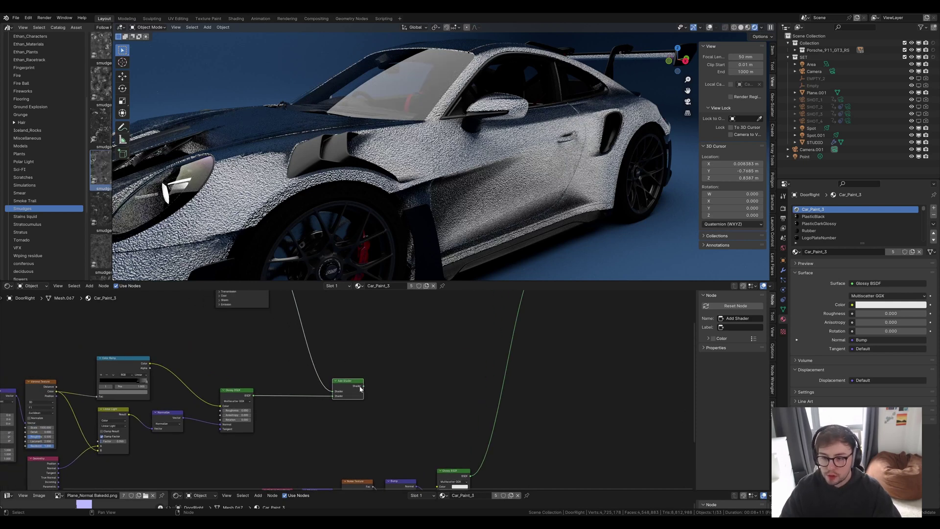
pyautogui.moveTo(360, 388); pyautogui.dragTo(338, 356, button='middle')
pyautogui.hotkey('shift', 'a')
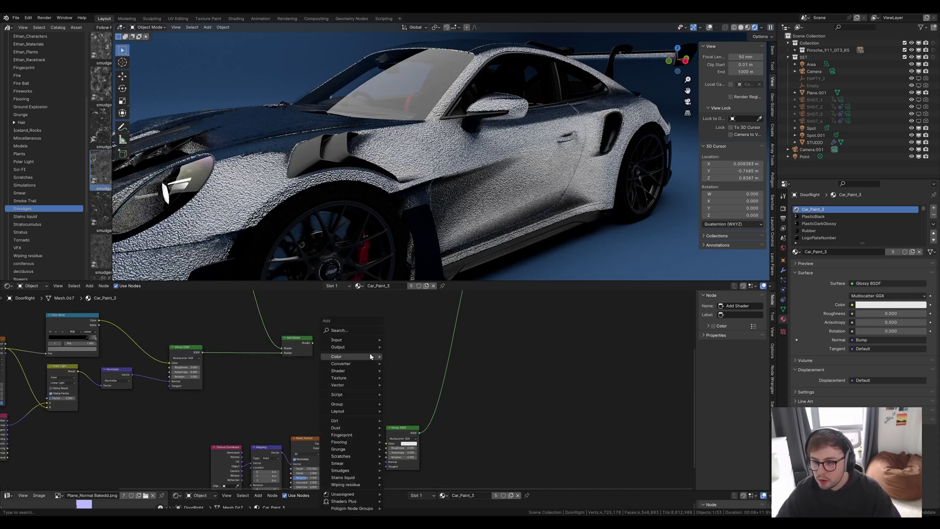
pyautogui.click(363, 332)
pyautogui.write('mix')
pyautogui.press('Down')
pyautogui.press('Down')
pyautogui.press('Down')
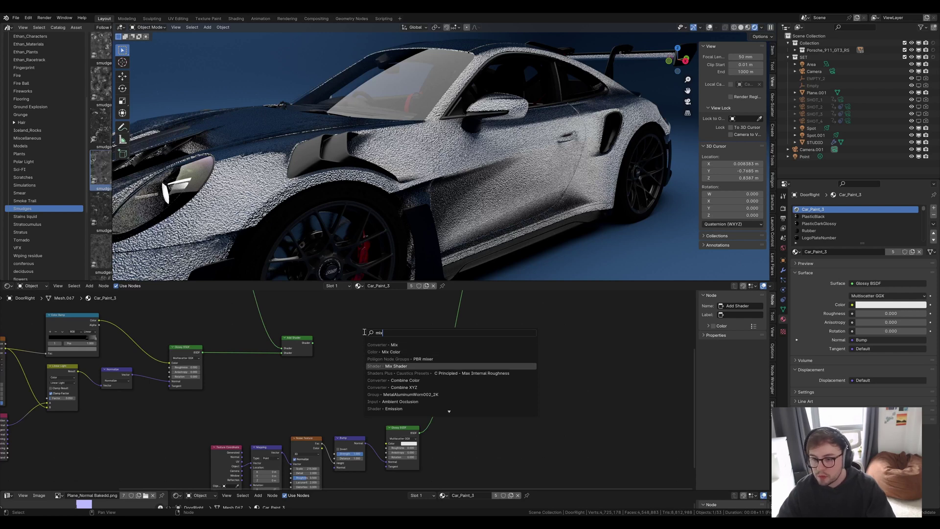
pyautogui.press('Return')
pyautogui.click(364, 332)
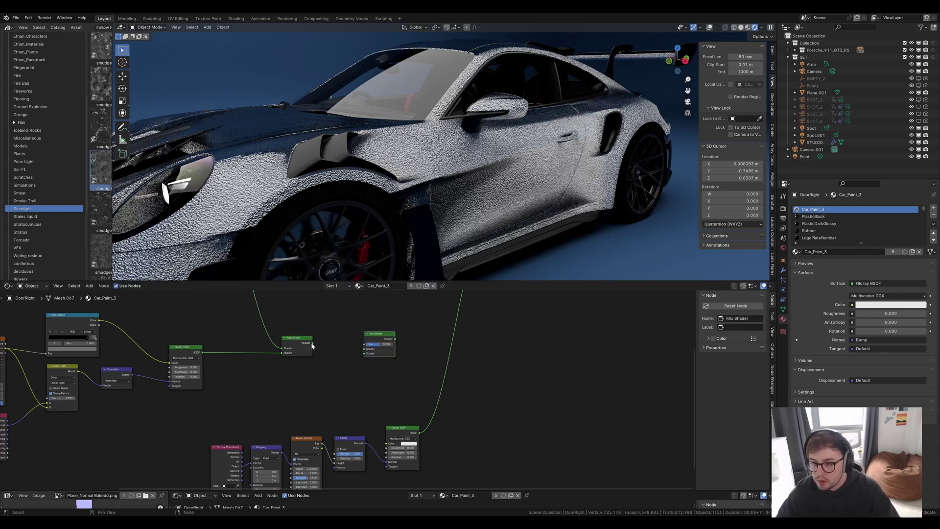
# Connect the Add Shader and the bumped Glossy BSDF to the Mix Shader, and link it to the Material Output Surface.
pyautogui.moveTo(312, 343); pyautogui.dragTo(364, 349)
pyautogui.moveTo(376, 334); pyautogui.dragTo(398, 333)
pyautogui.moveTo(420, 433); pyautogui.dragTo(390, 355)
pyautogui.keyDown('ctrl'); pyautogui.keyDown('shift'); pyautogui.click(404, 339); pyautogui.keyUp('shift'); pyautogui.keyUp('ctrl')
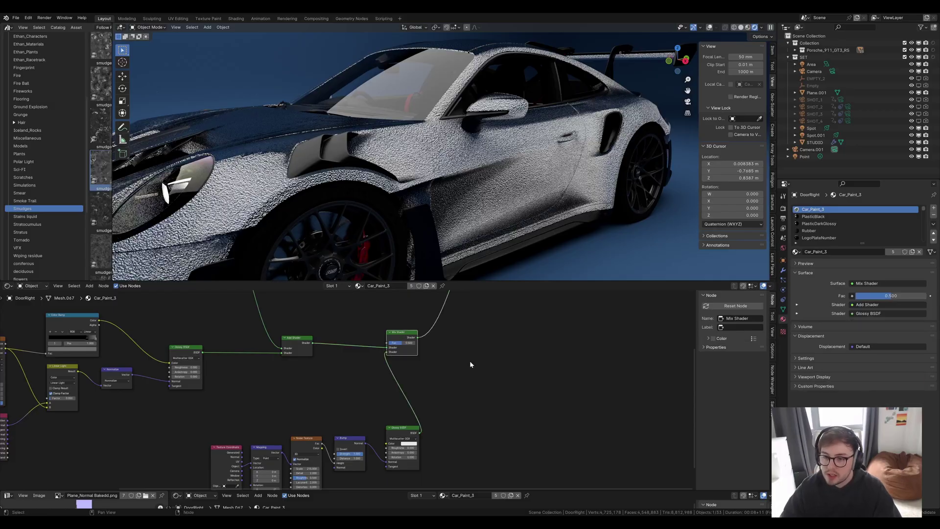
pyautogui.moveTo(542, 184); pyautogui.dragTo(488, 168, button='middle')
pyautogui.moveTo(467, 395); pyautogui.dragTo(483, 395, button='middle')
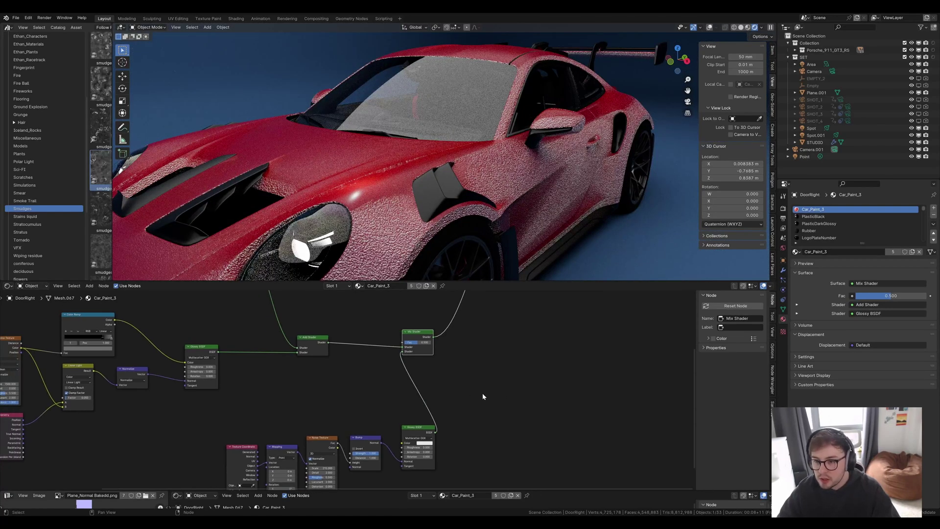
# Add a Fresnel node below the Add Shader and connect its Fac output to the Mix Shader's Fac input.
pyautogui.click(274, 380)
pyautogui.hotkey('shift', 'a')
pyautogui.write('fre')
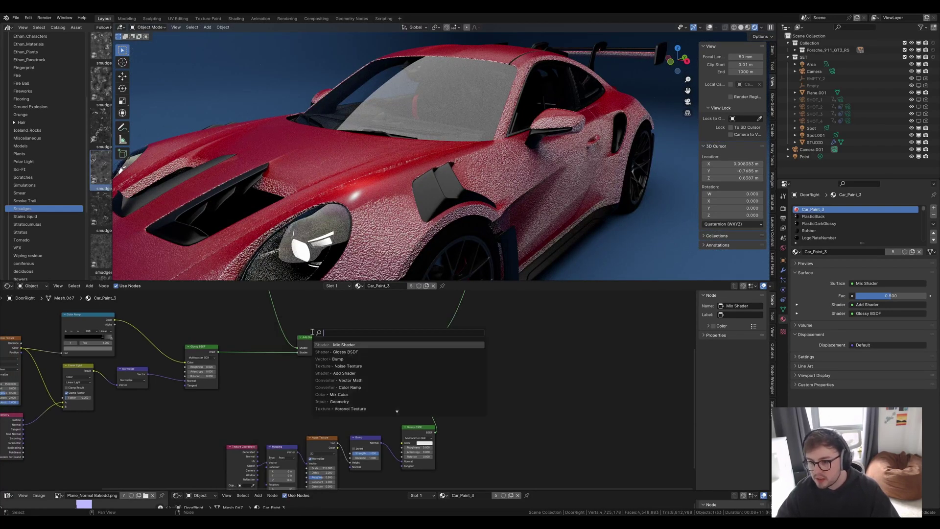
pyautogui.click(326, 344)
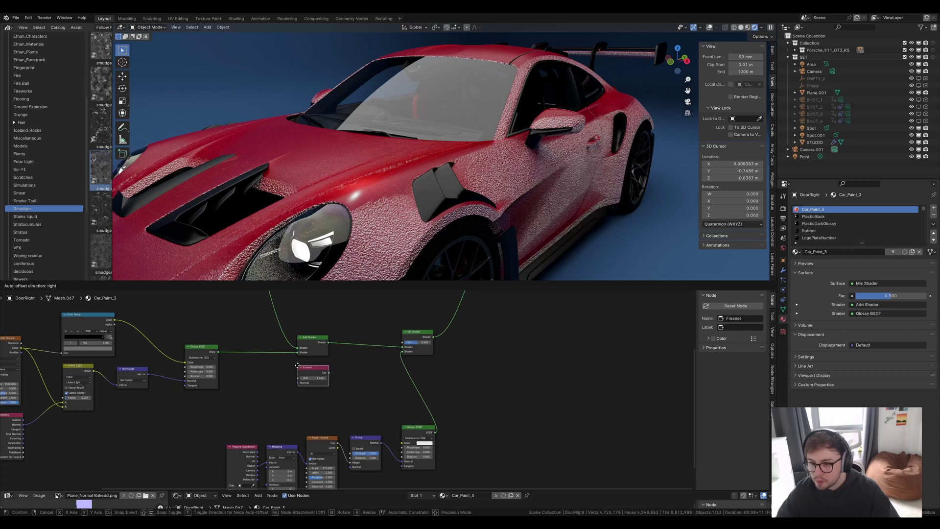
pyautogui.click(323, 375)
pyautogui.moveTo(329, 373); pyautogui.dragTo(402, 343)
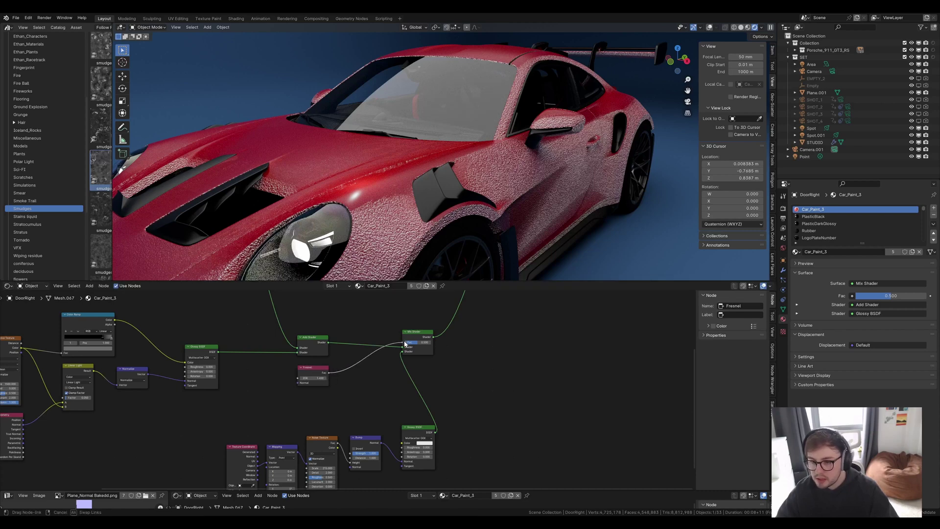
pyautogui.moveTo(558, 237); pyautogui.dragTo(590, 240, button='middle')
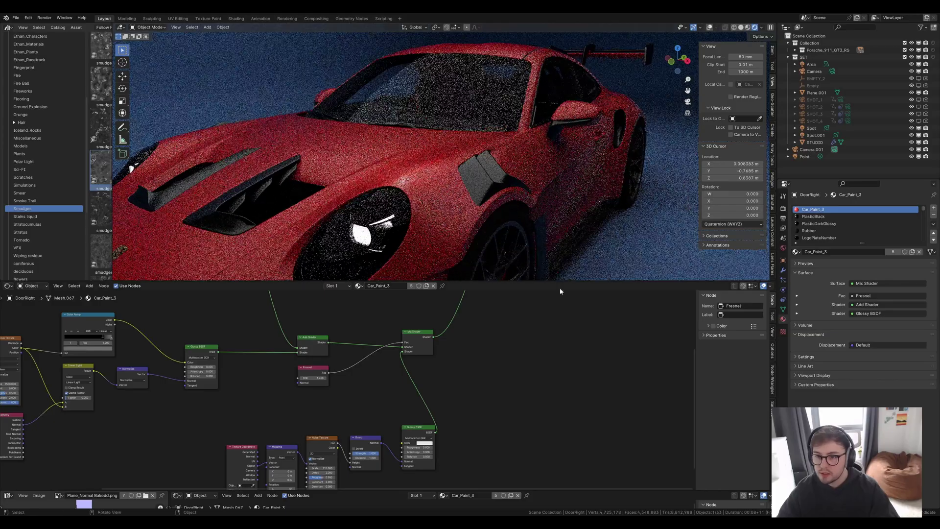
pyautogui.moveTo(545, 166); pyautogui.dragTo(577, 160, button='middle')
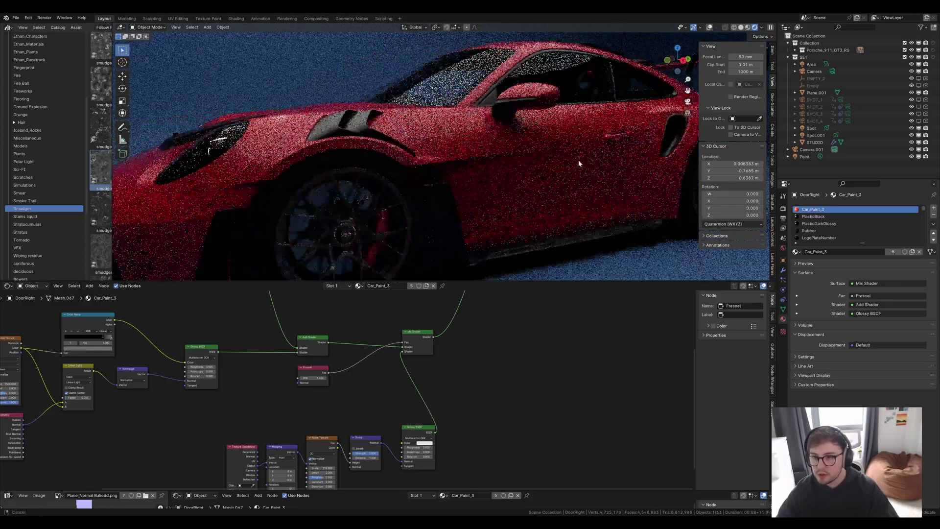
# Set the Bump node's Strength to 0.001 and inspect the front fender's paint up close.
pyautogui.scroll(2, 275, 128)
pyautogui.keyDown('shift'); pyautogui.moveTo(274, 128); pyautogui.dragTo(466, 168, button='middle'); pyautogui.keyUp('shift')
pyautogui.scroll(2, 411, 194)
pyautogui.moveTo(407, 195); pyautogui.dragTo(437, 201, button='middle')
pyautogui.moveTo(439, 418); pyautogui.dragTo(440, 395, button='middle')
pyautogui.scroll(6, 405, 419)
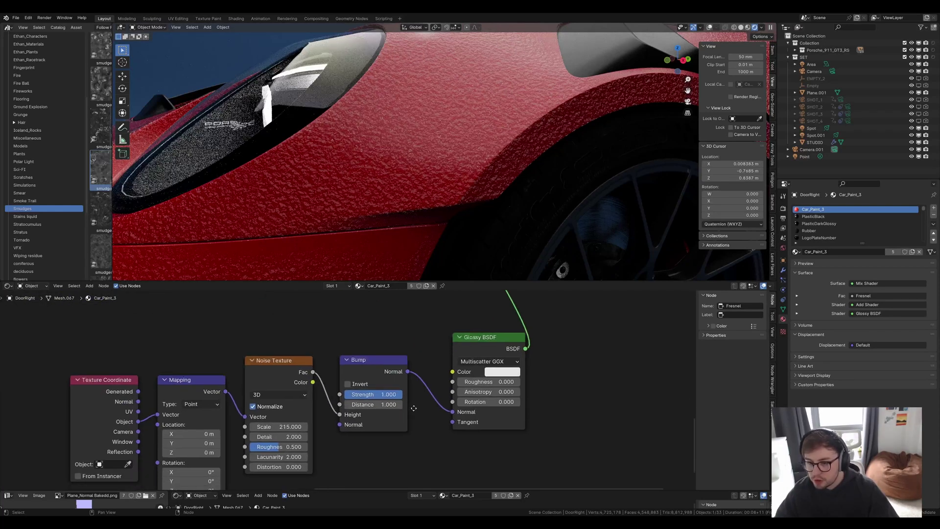
pyautogui.doubleClick(399, 384)
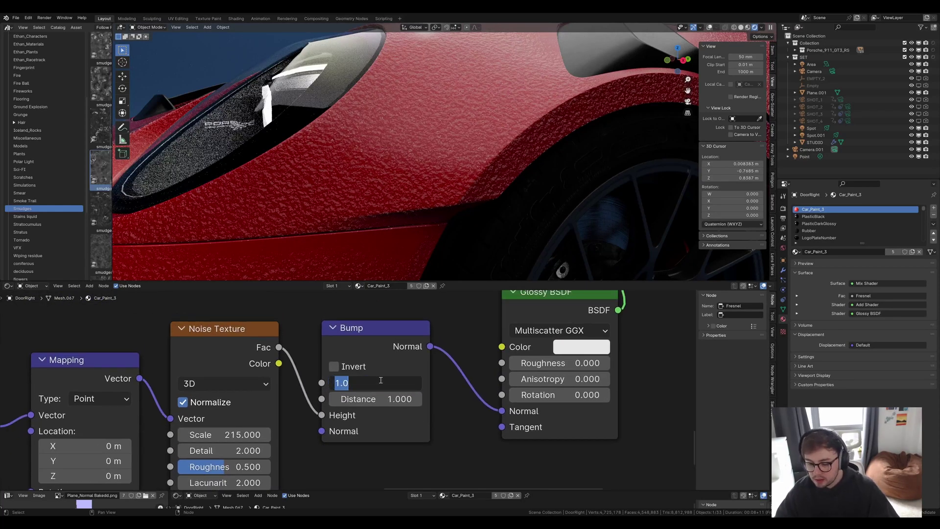
pyautogui.write('0.001')
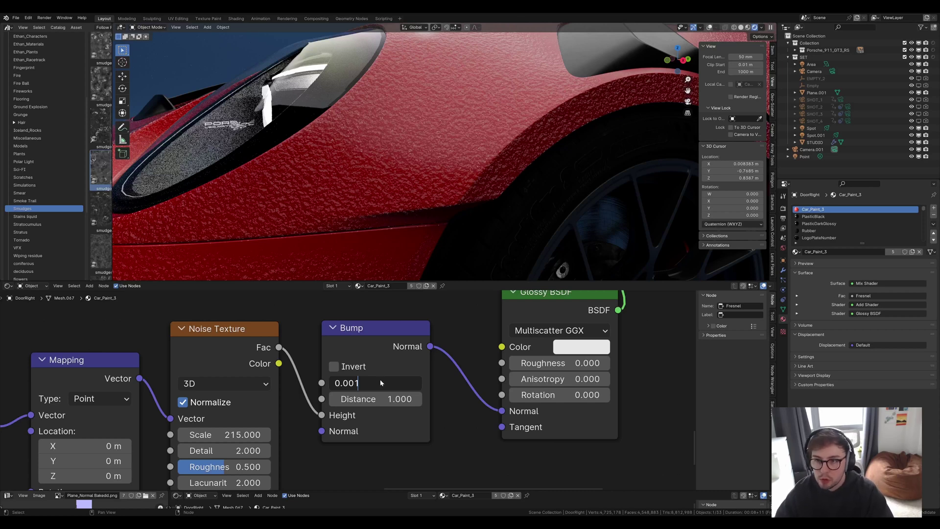
pyautogui.press('Return')
pyautogui.scroll(6, 412, 222)
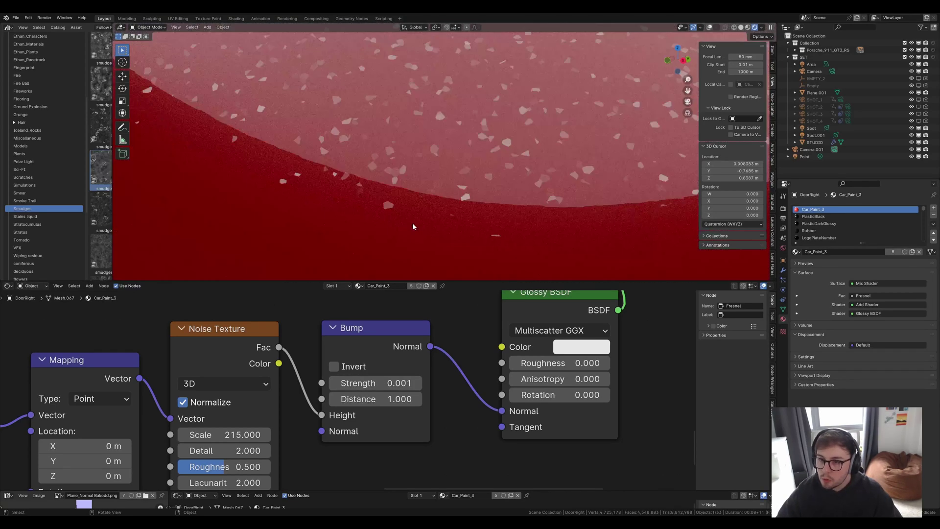
# Try a Bump Strength of 0.010 and check the reflection edge on the fender.
pyautogui.click(397, 383)
pyautogui.press('Return')
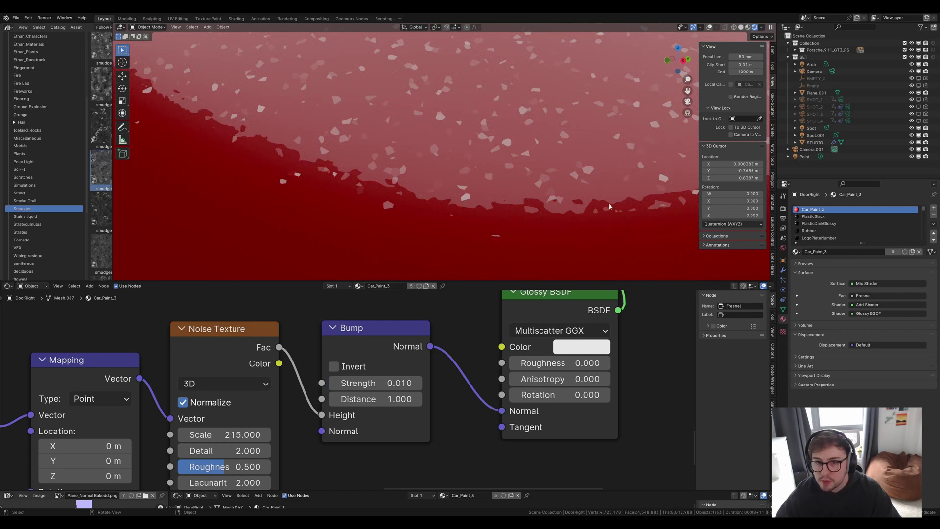
pyautogui.scroll(-8, 561, 213)
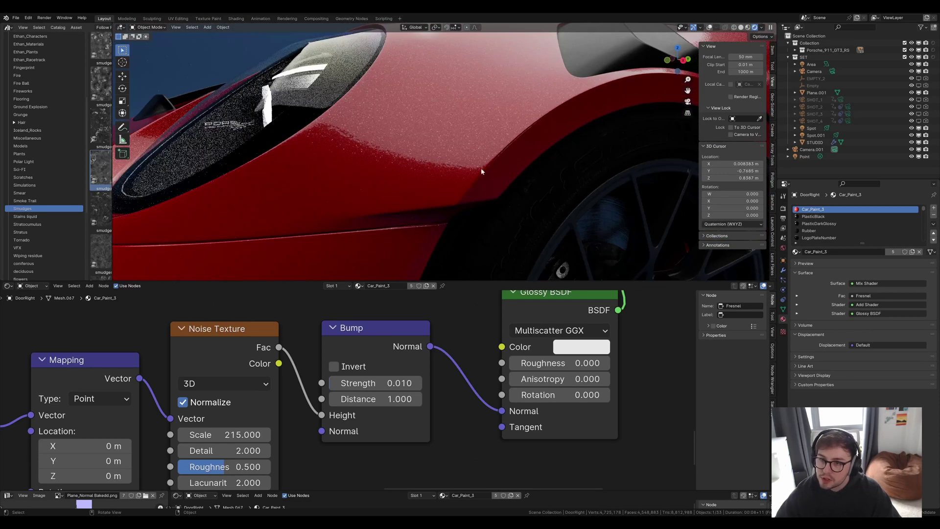
# Set the Bump node's Strength to 0.005 and examine the clear coat ripple near and far.
pyautogui.click(385, 383)
pyautogui.write('0.005')
pyautogui.press('Return')
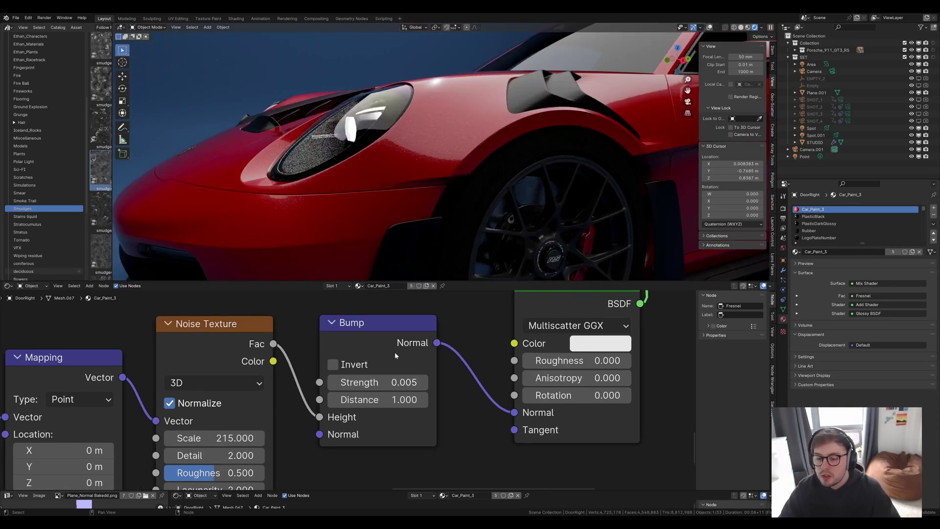
pyautogui.doubleClick(389, 380)
pyautogui.click(391, 381)
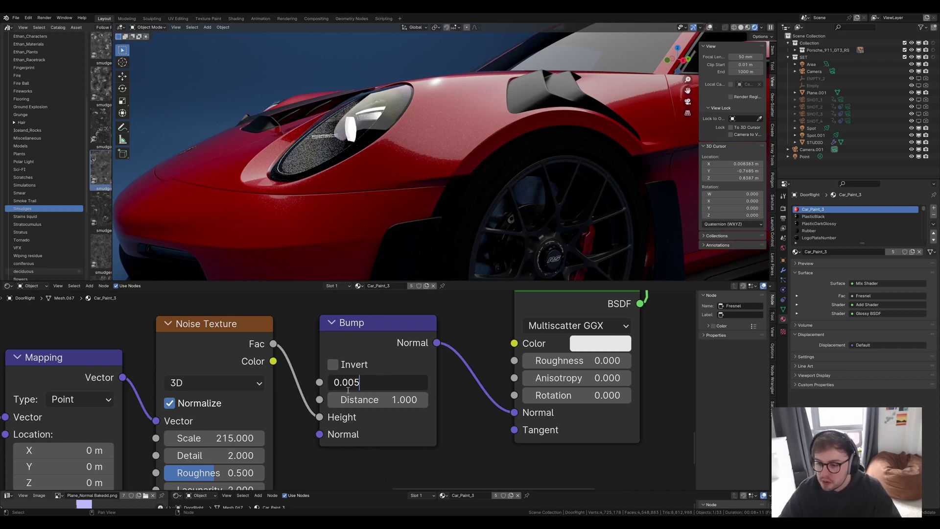
pyautogui.press('Return')
pyautogui.scroll(5, 444, 157)
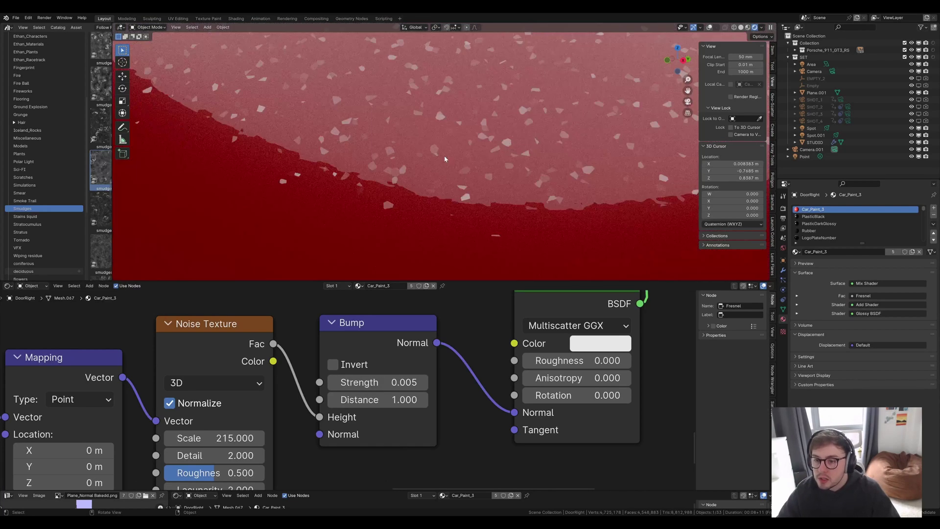
pyautogui.scroll(-5, 444, 157)
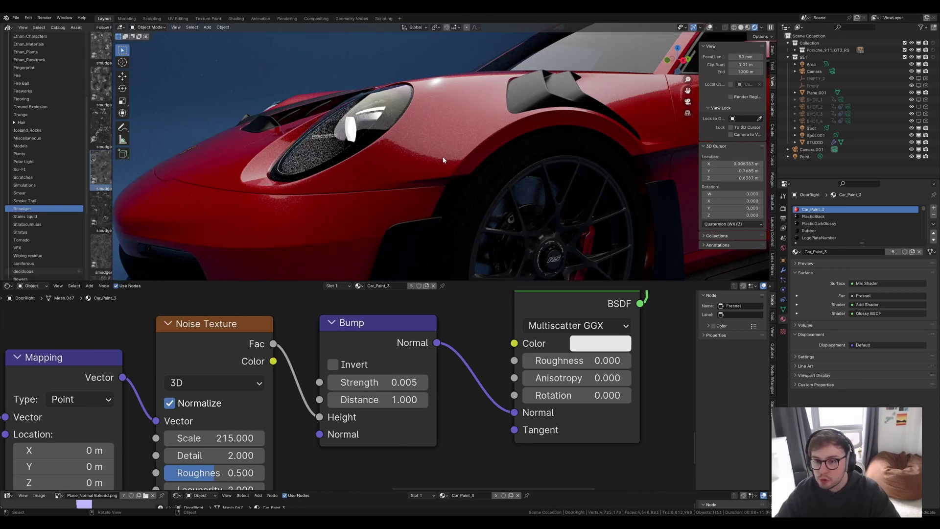
# Set the Fresnel node's IOR to 1.500 and review the paint across the front of the car.
pyautogui.scroll(-13, 432, 351)
pyautogui.moveTo(434, 349); pyautogui.dragTo(482, 451, button='middle')
pyautogui.scroll(3, 424, 392)
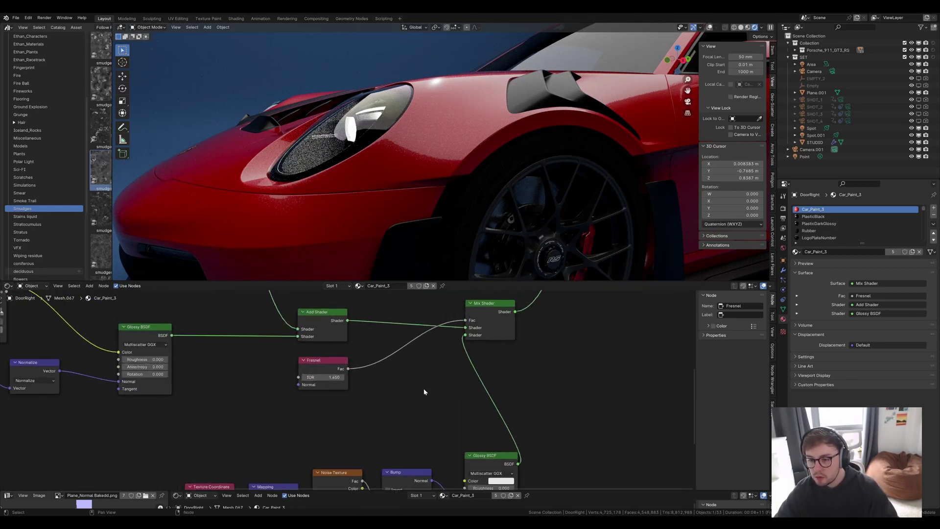
pyautogui.scroll(3, 319, 376)
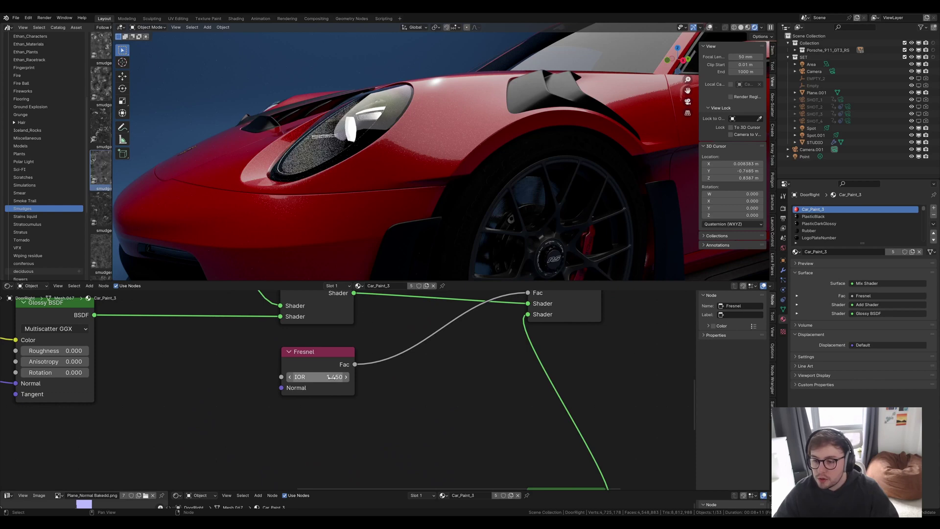
pyautogui.moveTo(333, 376)
pyautogui.mouseDown()
pyautogui.moveTo(294, 377)
pyautogui.moveTo(333, 379)
pyautogui.mouseUp()
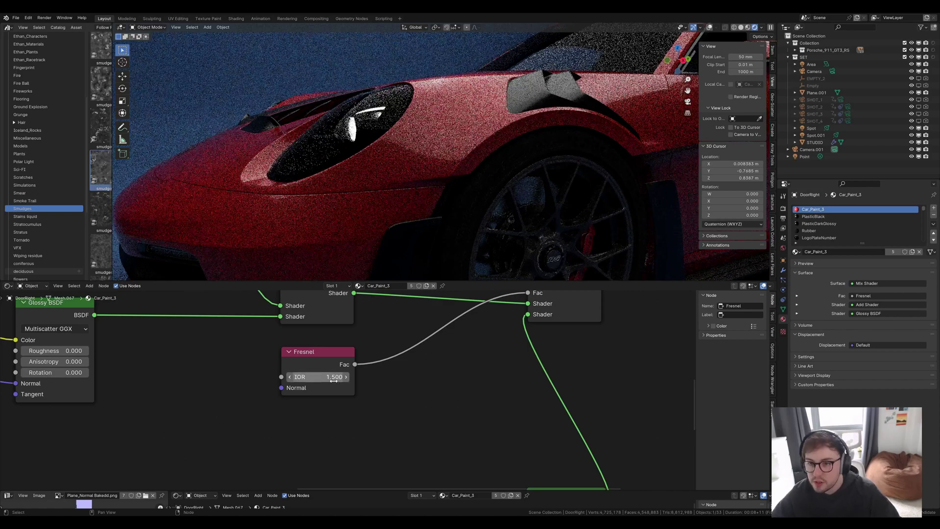
pyautogui.scroll(-4, 424, 165)
pyautogui.keyDown('shift'); pyautogui.moveTo(516, 169); pyautogui.dragTo(425, 211, button='middle'); pyautogui.keyUp('shift')
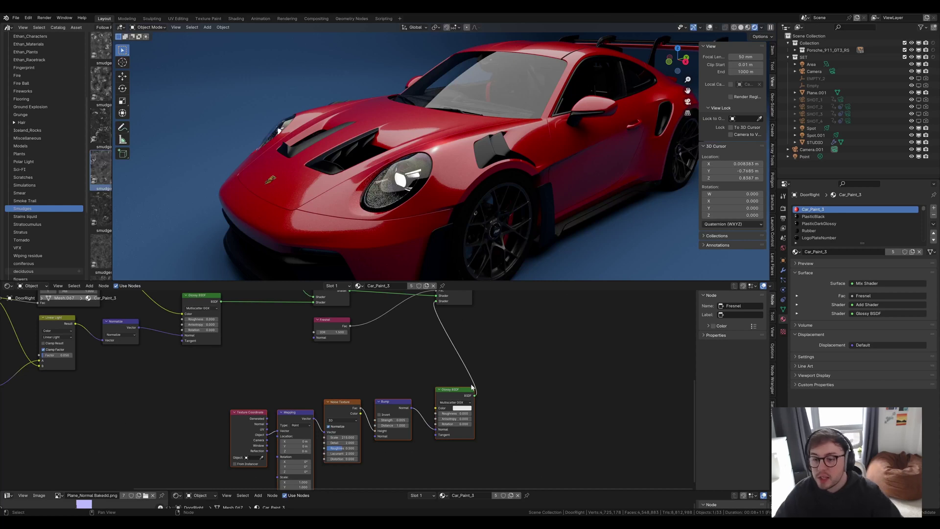
pyautogui.scroll(3, 491, 190)
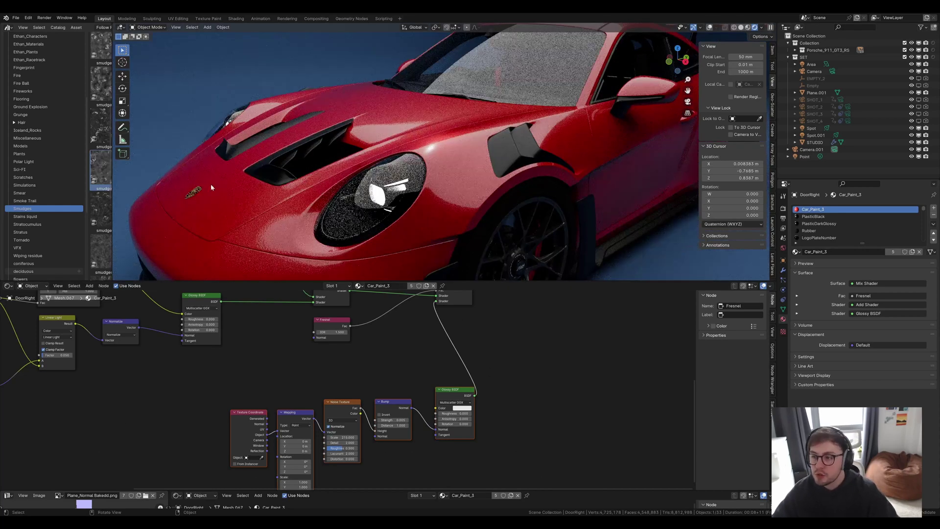
# Widen the asset browser, browse to the Smear catalog and add the smear_1 asset to the paint's node graph.
pyautogui.moveTo(113, 190); pyautogui.dragTo(200, 191)
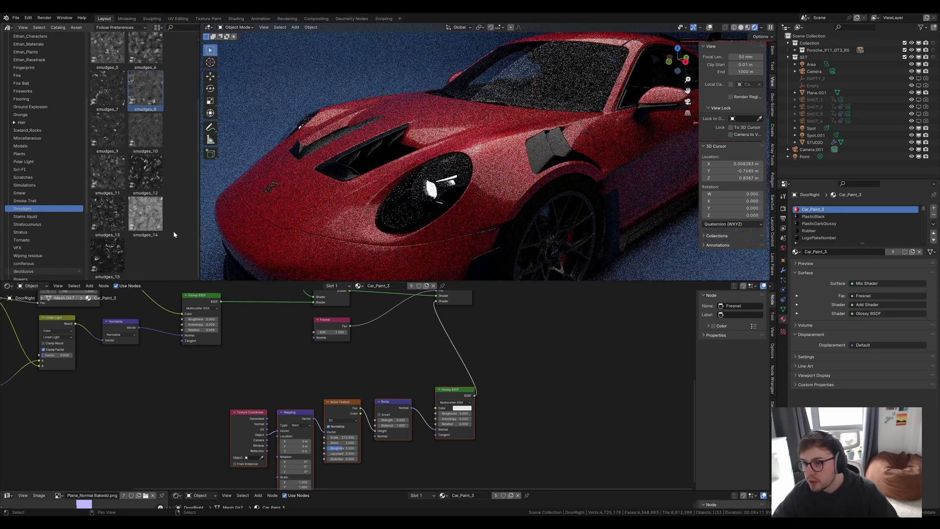
pyautogui.click(51, 217)
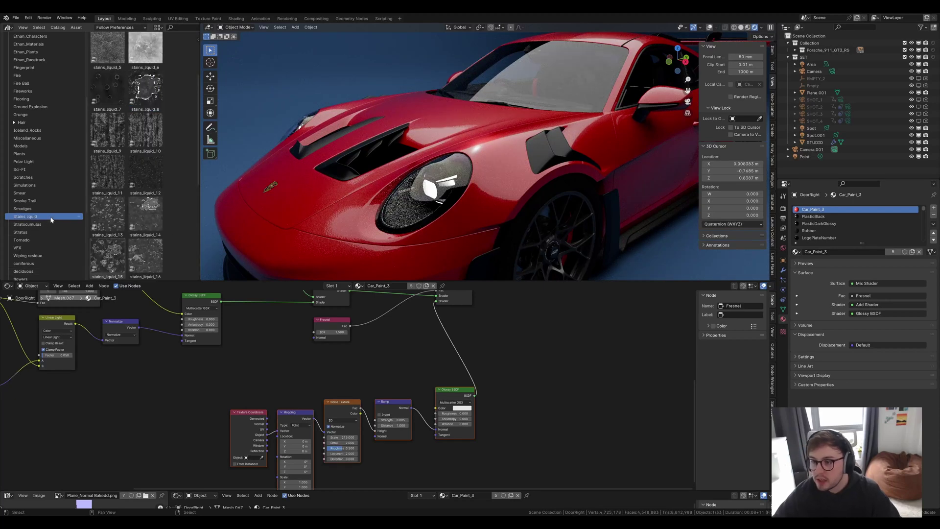
pyautogui.scroll(-2, 33, 220)
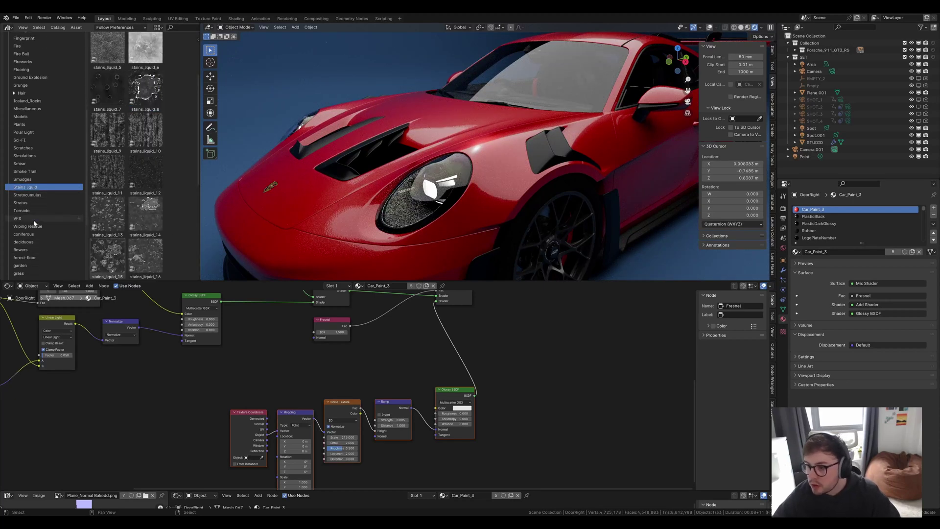
pyautogui.click(37, 202)
pyautogui.click(40, 163)
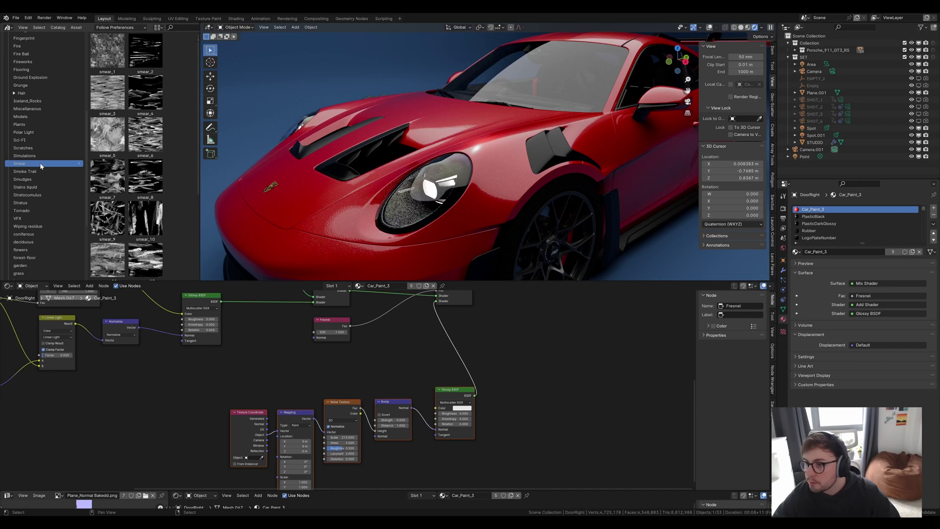
pyautogui.moveTo(108, 51)
pyautogui.mouseDown()
pyautogui.moveTo(177, 216)
pyautogui.moveTo(397, 351)
pyautogui.mouseUp()
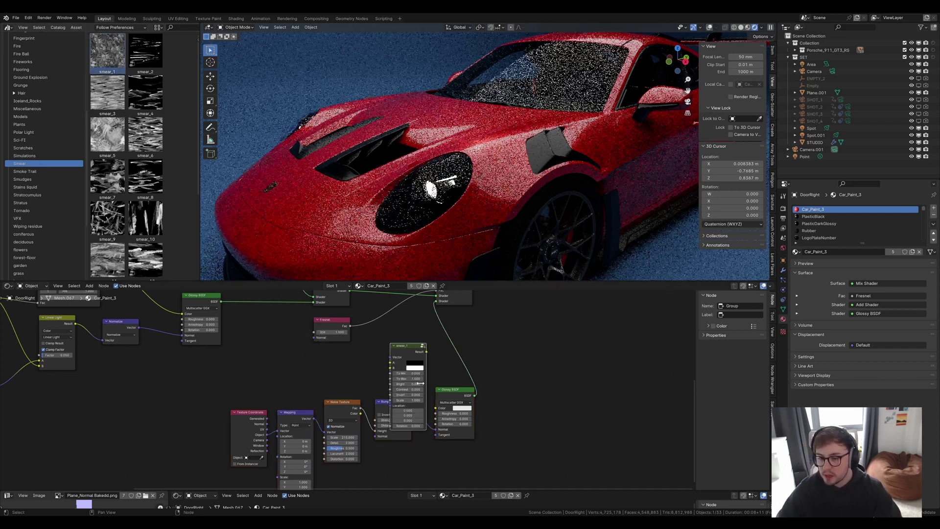
# Place the smear_1 node above the Bump node and wire it between the Object coordinates and the clear coat Glossy BSDF's Roughness.
pyautogui.moveTo(510, 467); pyautogui.dragTo(504, 432, button='middle')
pyautogui.moveTo(504, 432)
pyautogui.mouseDown()
pyautogui.moveTo(310, 398)
pyautogui.moveTo(206, 401)
pyautogui.mouseUp()
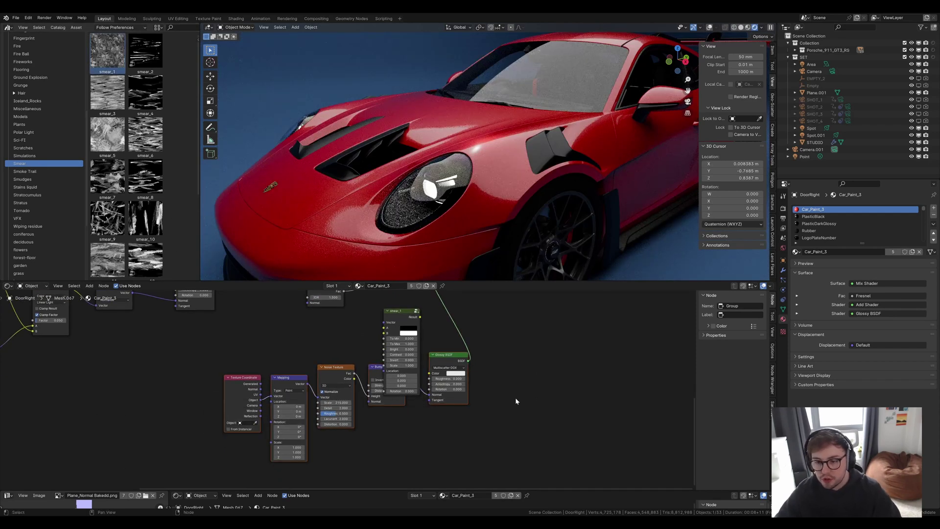
pyautogui.press('g')
pyautogui.click(525, 437)
pyautogui.moveTo(398, 321); pyautogui.dragTo(386, 324)
pyautogui.moveTo(298, 381); pyautogui.dragTo(294, 388, button='middle')
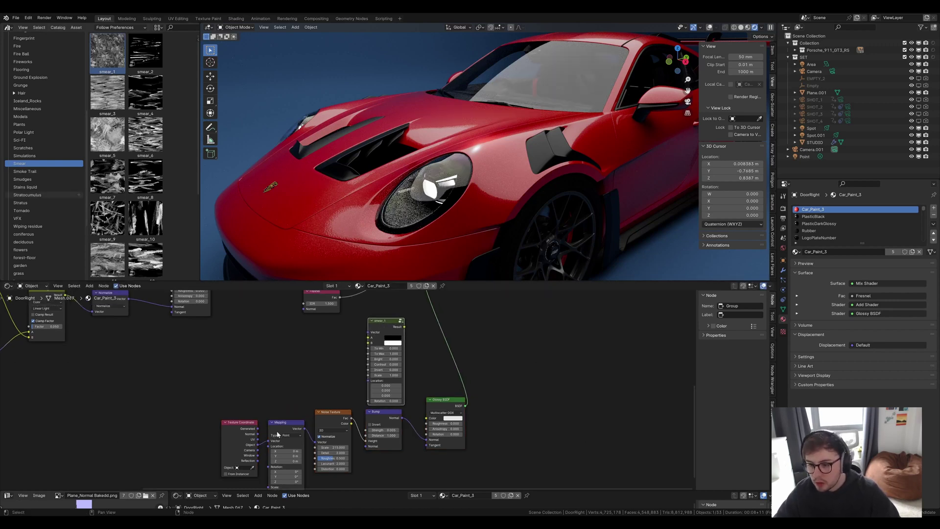
pyautogui.moveTo(258, 445)
pyautogui.mouseDown()
pyautogui.moveTo(274, 396)
pyautogui.moveTo(368, 333)
pyautogui.moveTo(426, 423)
pyautogui.mouseUp()
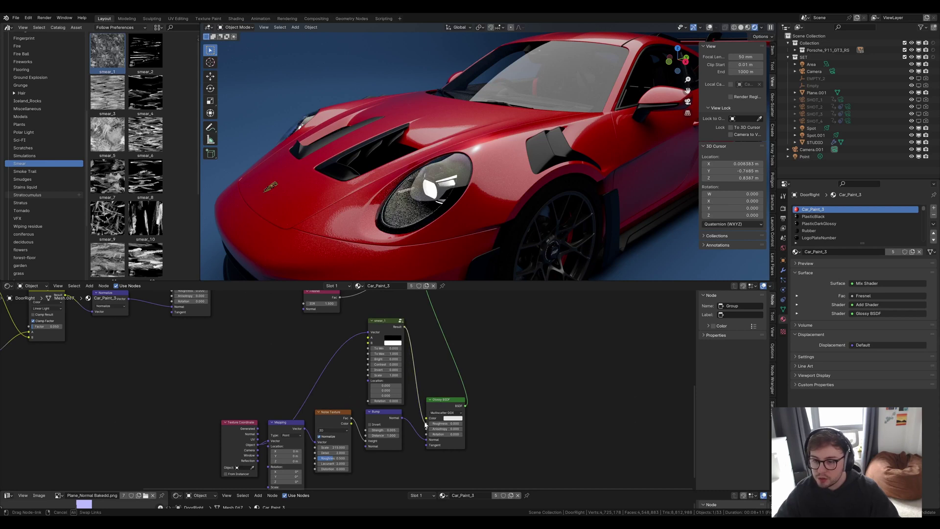
pyautogui.moveTo(448, 216); pyautogui.dragTo(464, 194, button='middle')
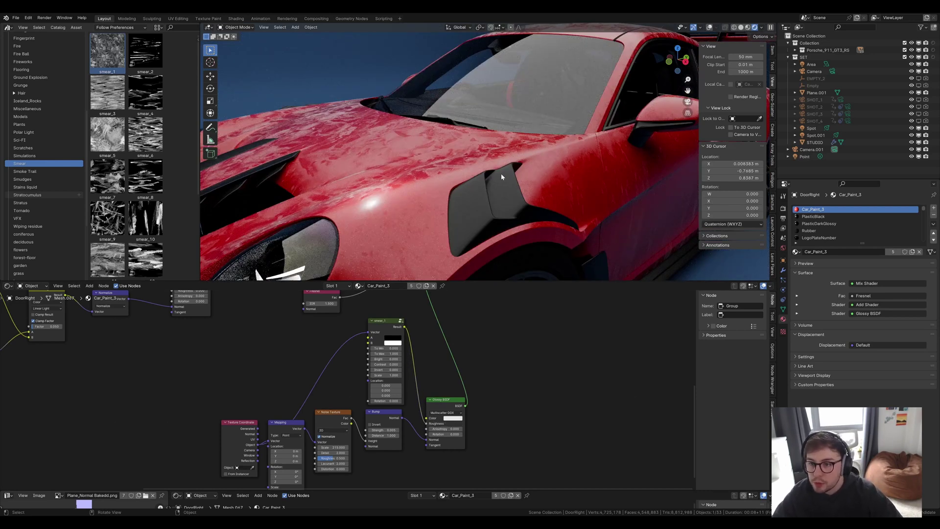
# Preview the smear_1 texture on the bodywork, set its Scale to 3 and check the pattern along the side and hood.
pyautogui.keyDown('ctrl'); pyautogui.keyDown('shift'); pyautogui.click(389, 328); pyautogui.keyUp('shift'); pyautogui.keyUp('ctrl')
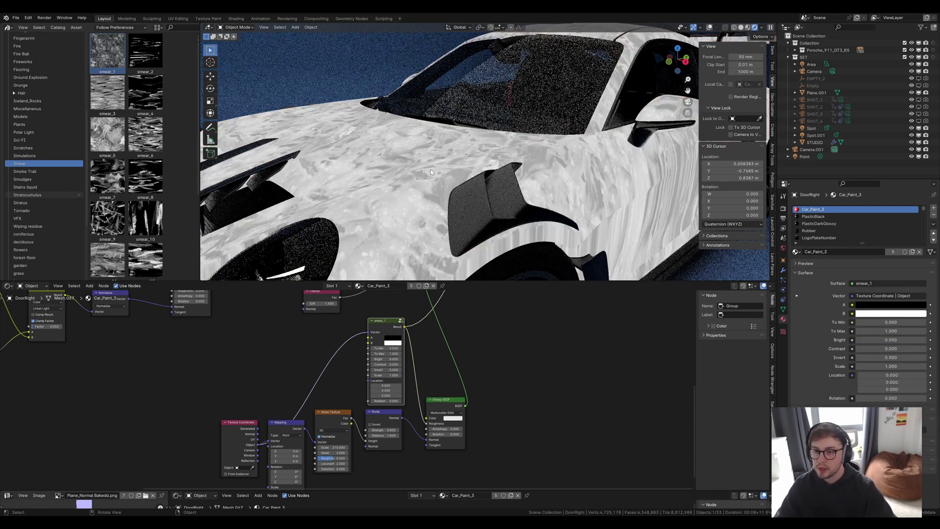
pyautogui.click(387, 375)
pyautogui.write('3')
pyautogui.press('Return')
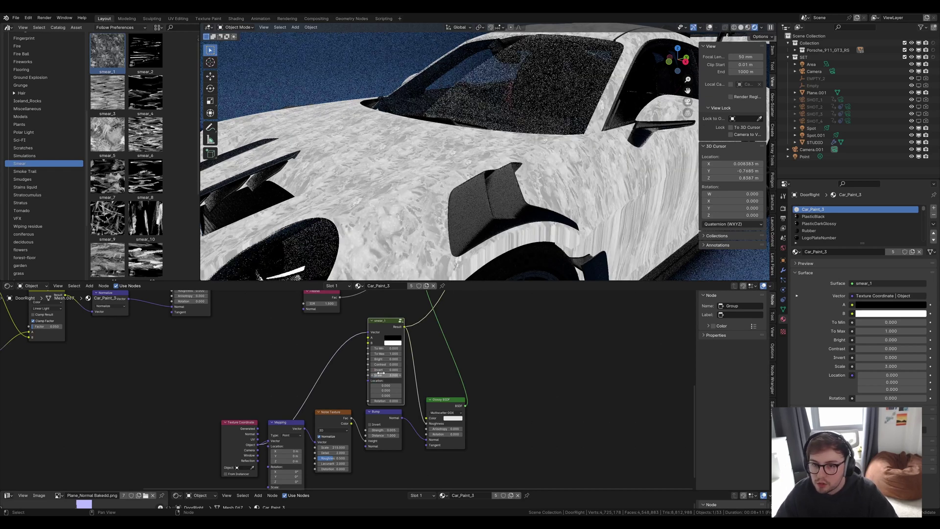
pyautogui.keyDown('shift'); pyautogui.moveTo(529, 221); pyautogui.dragTo(492, 210, button='middle'); pyautogui.keyUp('shift')
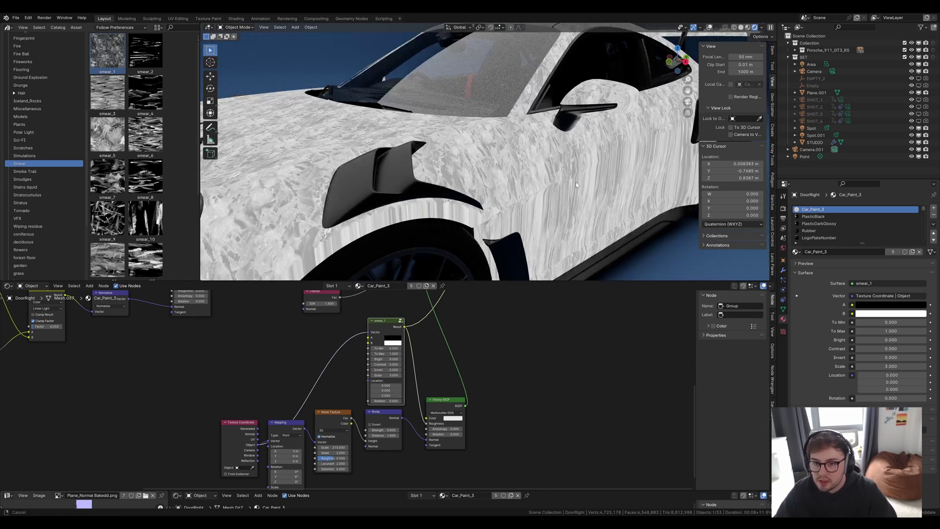
pyautogui.keyDown('shift'); pyautogui.moveTo(560, 159); pyautogui.dragTo(495, 131, button='middle'); pyautogui.keyUp('shift')
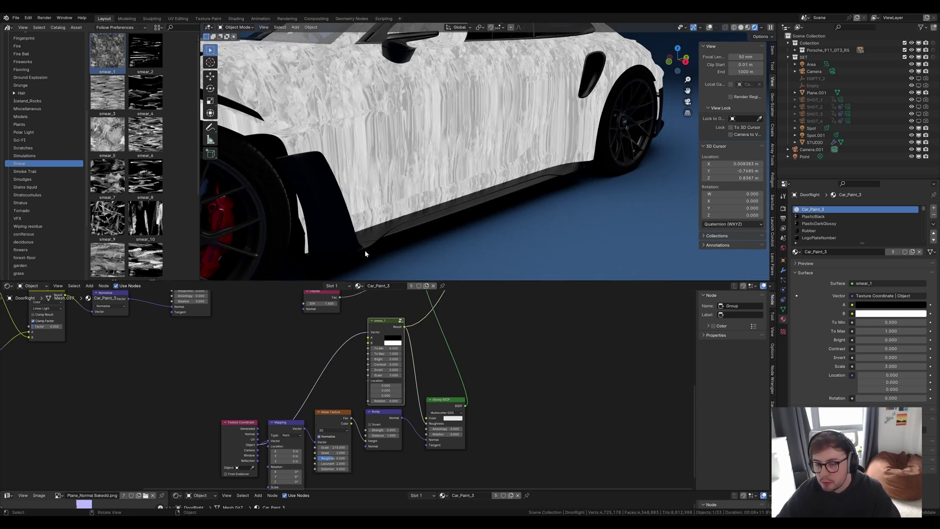
pyautogui.moveTo(377, 119); pyautogui.dragTo(499, 155, button='middle')
pyautogui.scroll(3, 485, 137)
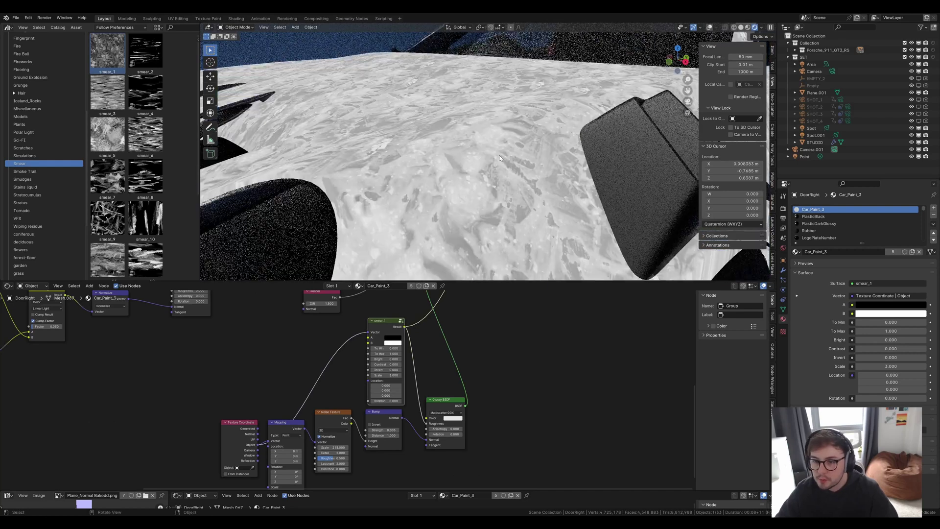
pyautogui.scroll(-4, 500, 158)
# Restore the Mix Shader as the material output and darken the smear_1 node's B color to mid grey.
pyautogui.moveTo(430, 299); pyautogui.dragTo(453, 391, button='middle')
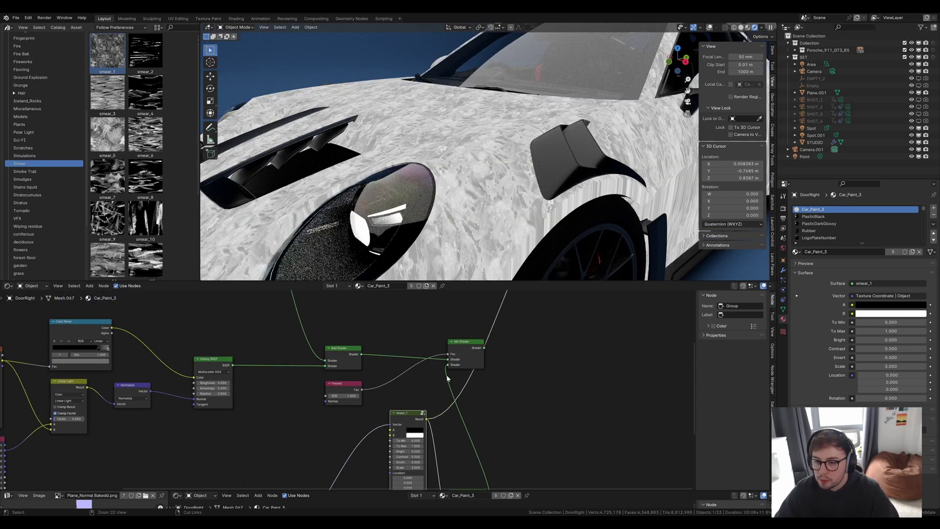
pyautogui.keyDown('ctrl'); pyautogui.keyDown('shift'); pyautogui.click(472, 349); pyautogui.keyUp('shift'); pyautogui.keyUp('ctrl')
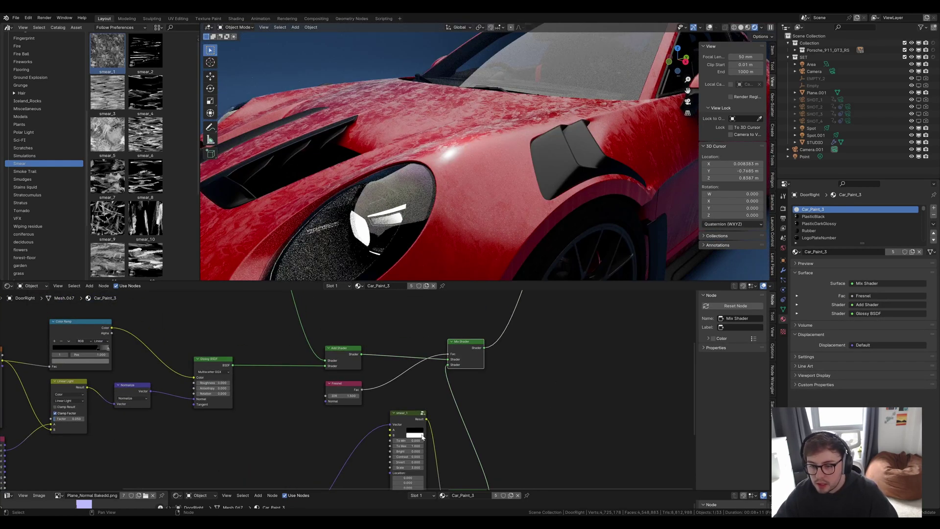
pyautogui.click(422, 435)
pyautogui.moveTo(458, 360); pyautogui.dragTo(458, 369)
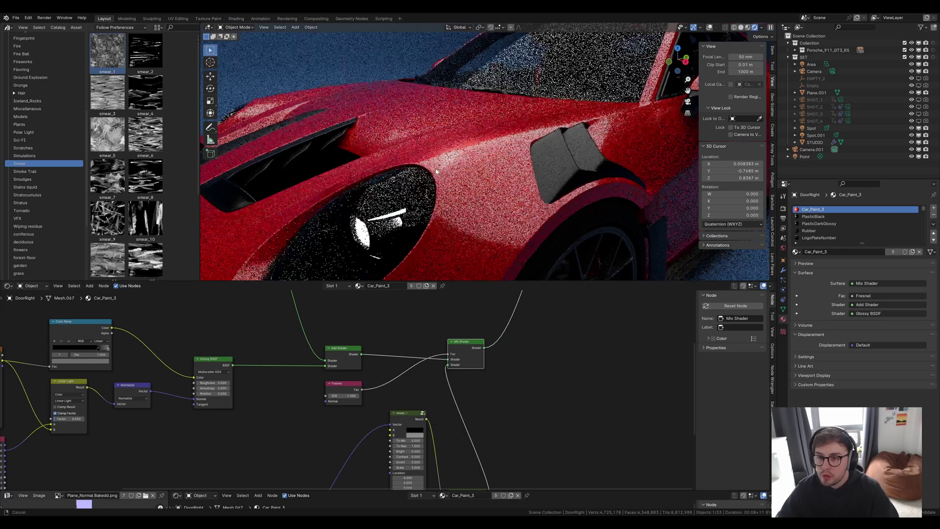
pyautogui.moveTo(436, 171); pyautogui.dragTo(435, 176, button='middle')
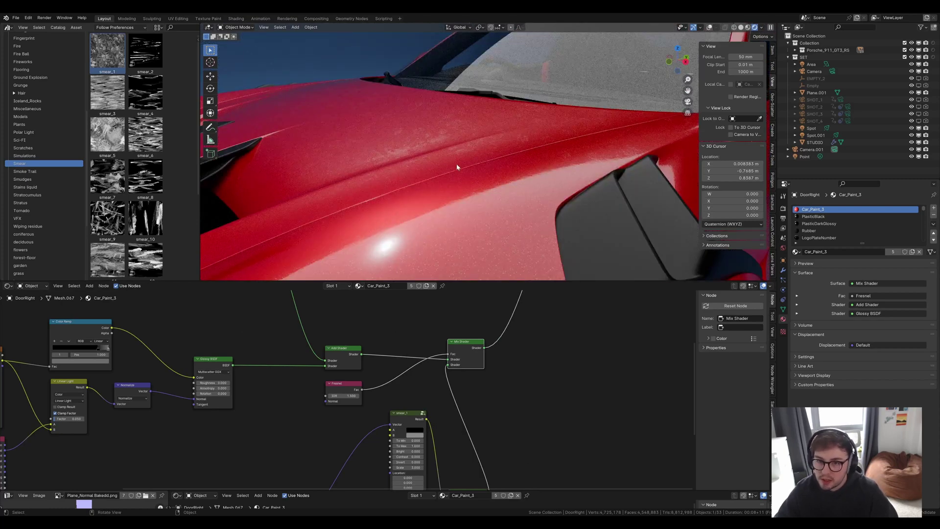
pyautogui.moveTo(567, 146); pyautogui.dragTo(520, 181, button='middle')
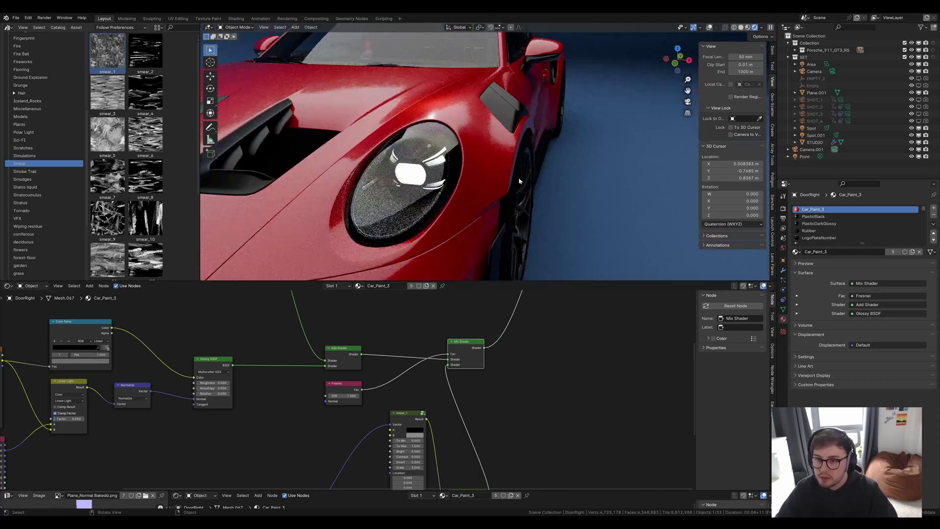
# Darken the smear_1 node's B color further to near black and re-enter the Bump node's Strength.
pyautogui.click(416, 435)
pyautogui.moveTo(459, 378); pyautogui.dragTo(459, 388)
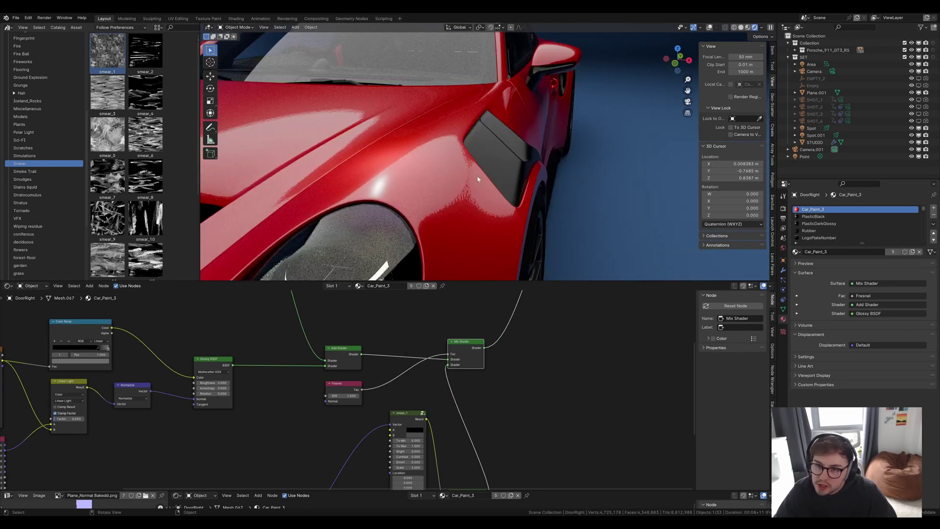
pyautogui.moveTo(477, 423); pyautogui.dragTo(473, 285, button='middle')
pyautogui.scroll(2, 408, 382)
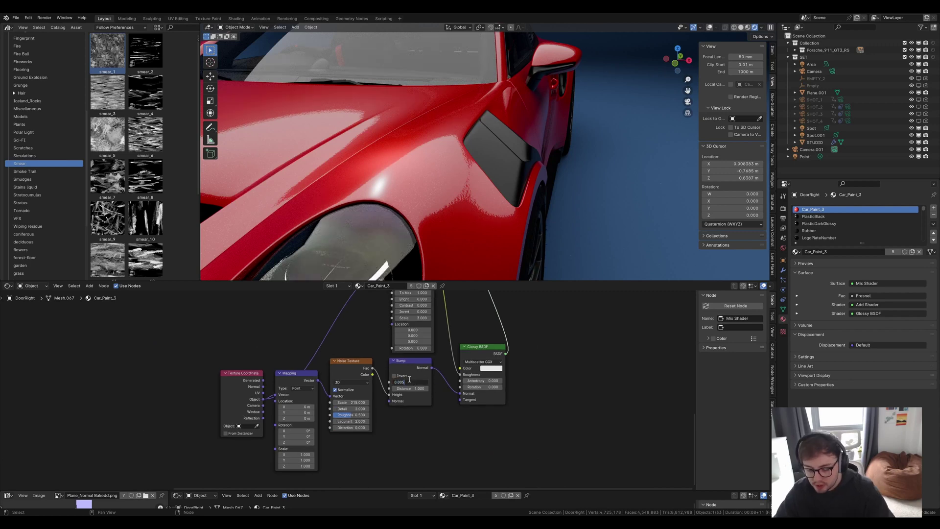
pyautogui.press('Return')
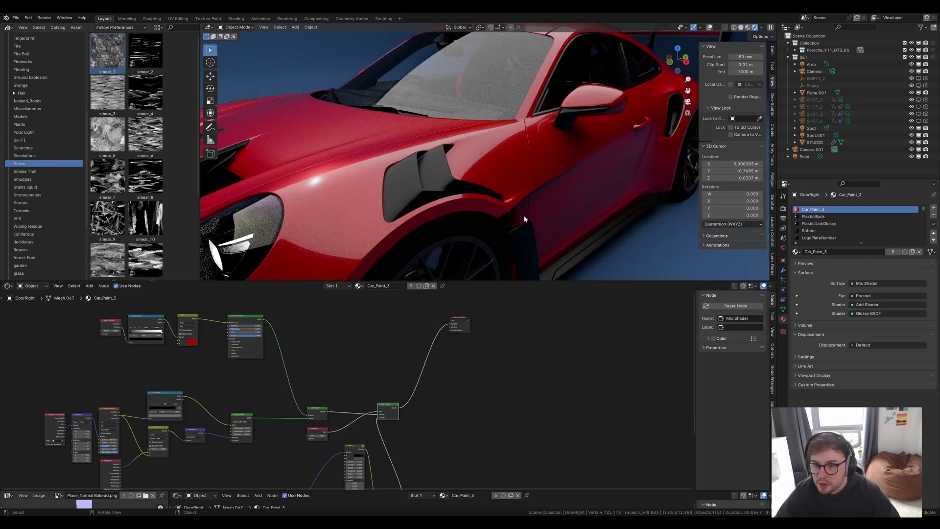
# Group all paint nodes except the Material Output and move the Group Input node clear of the other nodes.
pyautogui.scroll(-3, 461, 377)
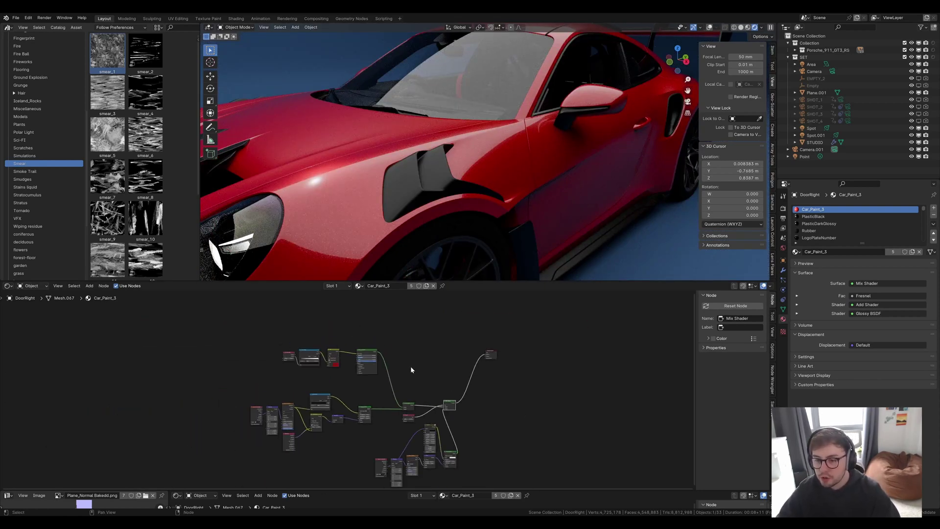
pyautogui.moveTo(232, 332); pyautogui.dragTo(465, 482)
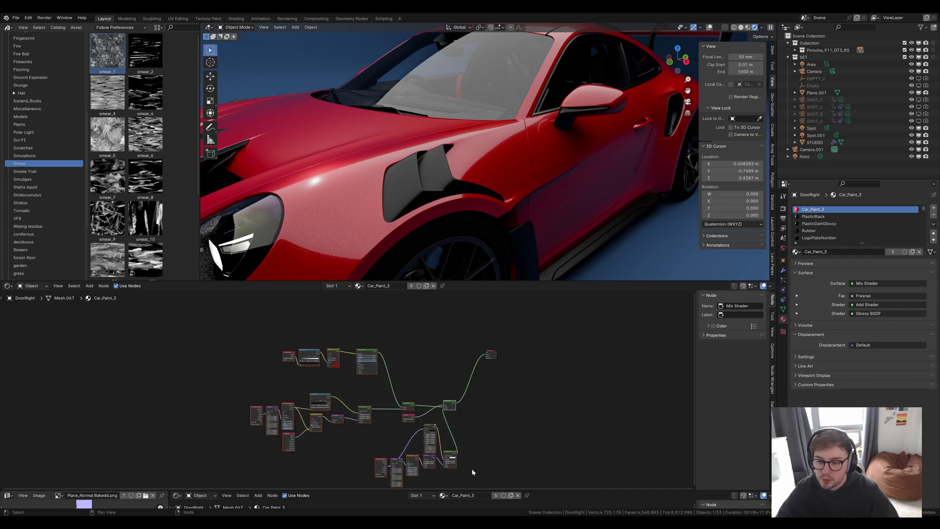
pyautogui.hotkey('ctrl', 'g')
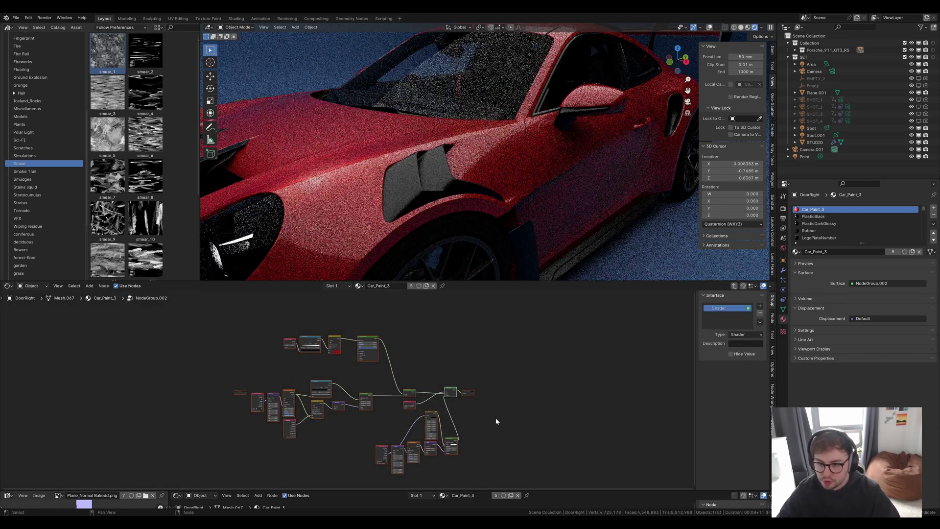
pyautogui.press('g')
pyautogui.click(277, 395)
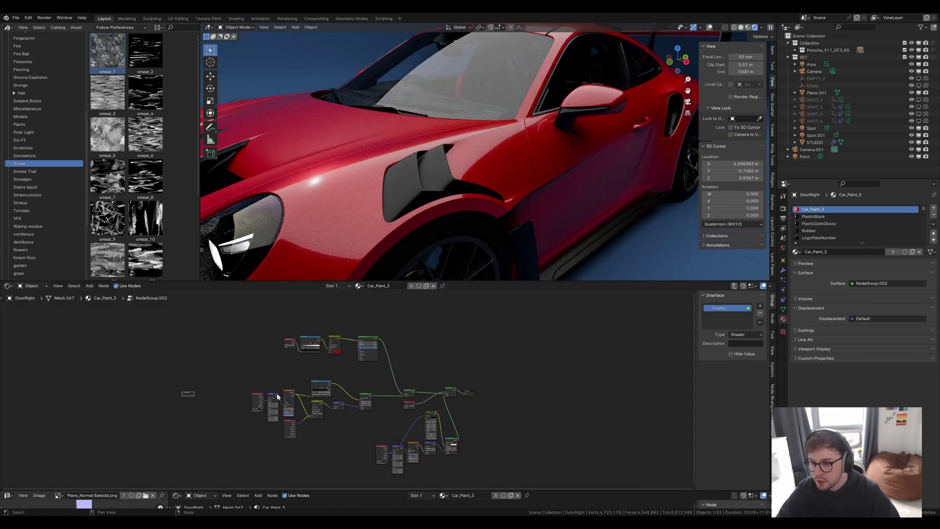
pyautogui.scroll(6, 220, 398)
pyautogui.scroll(3, 230, 414)
pyautogui.moveTo(164, 401); pyautogui.dragTo(302, 420, button='middle')
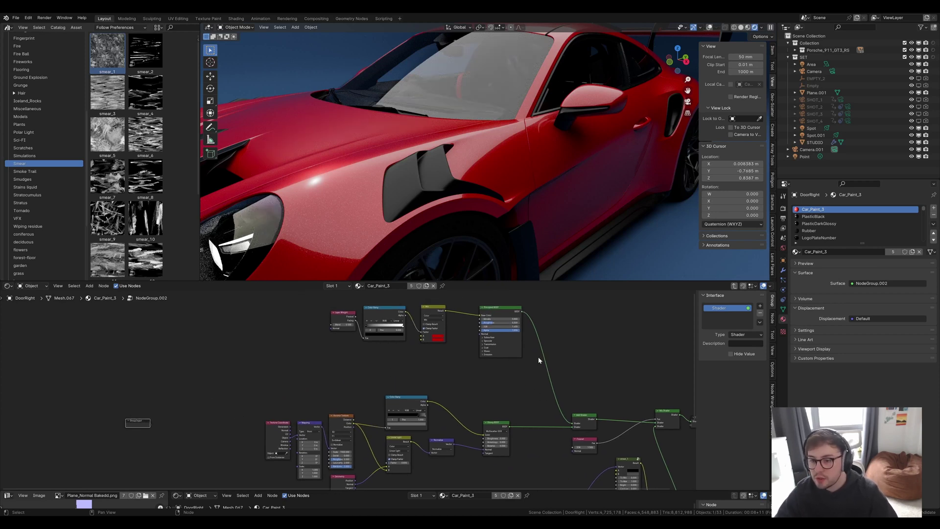
# Expose the Mix node's A and B colors and the Principled BSDF's Metallic and Roughness as group inputs.
pyautogui.moveTo(149, 428); pyautogui.dragTo(151, 427)
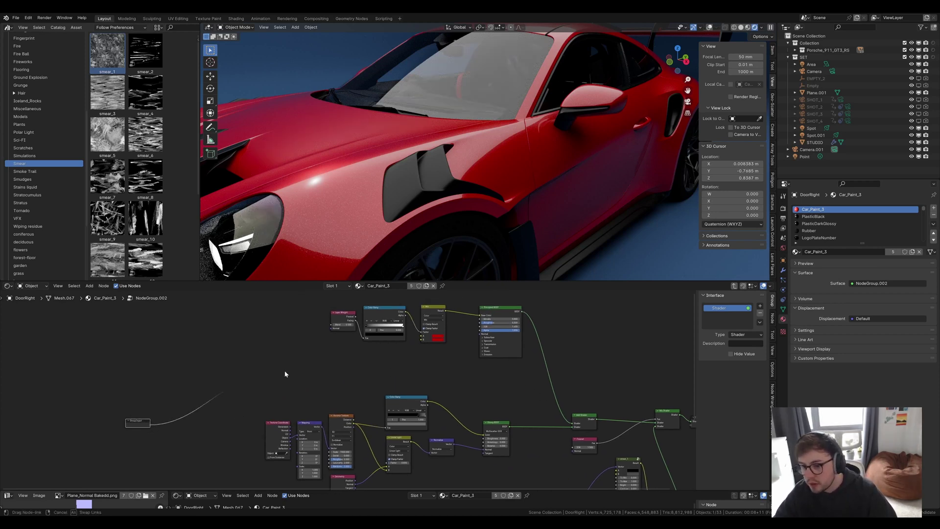
pyautogui.moveTo(285, 374); pyautogui.dragTo(422, 337)
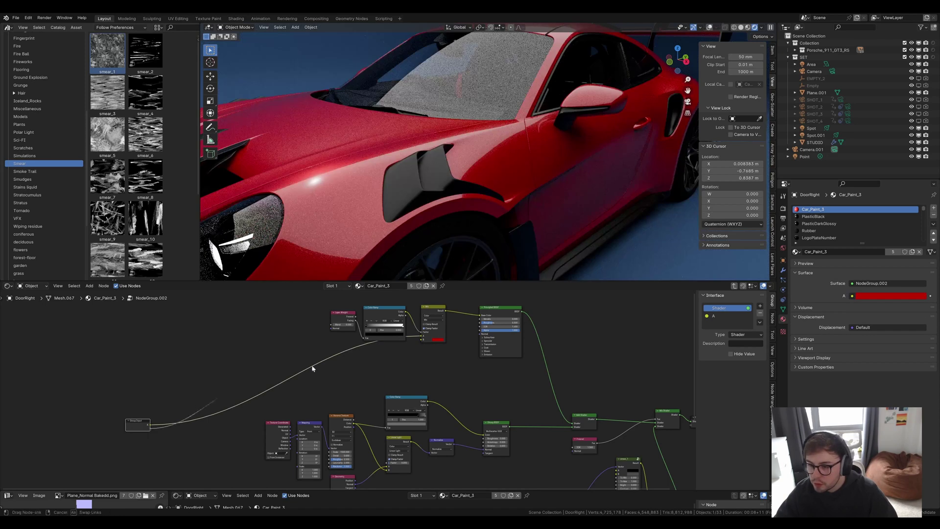
pyautogui.moveTo(312, 368); pyautogui.dragTo(421, 341)
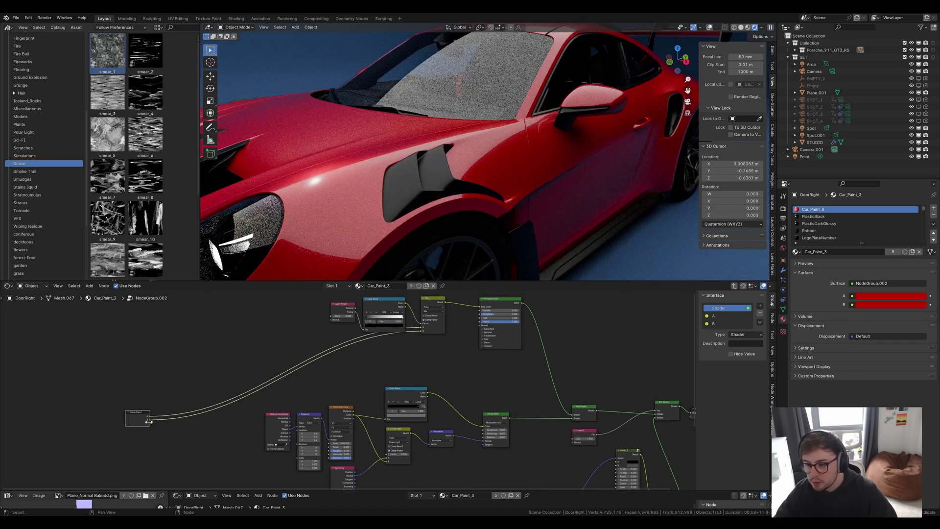
pyautogui.moveTo(149, 421); pyautogui.dragTo(480, 310)
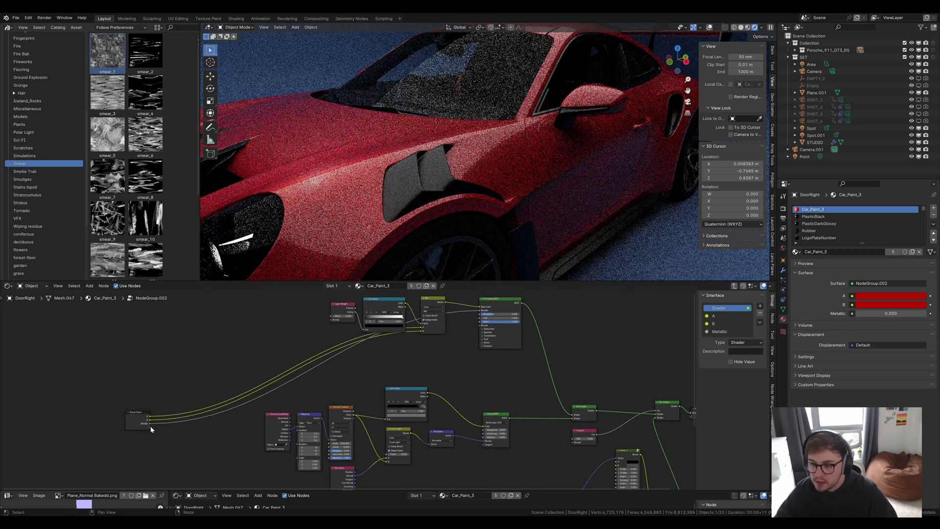
pyautogui.moveTo(150, 426); pyautogui.dragTo(447, 346)
pyautogui.moveTo(484, 317); pyautogui.dragTo(150, 427)
# Expose the flake Voronoi Texture's Scale as a group input.
pyautogui.scroll(2, 147, 423)
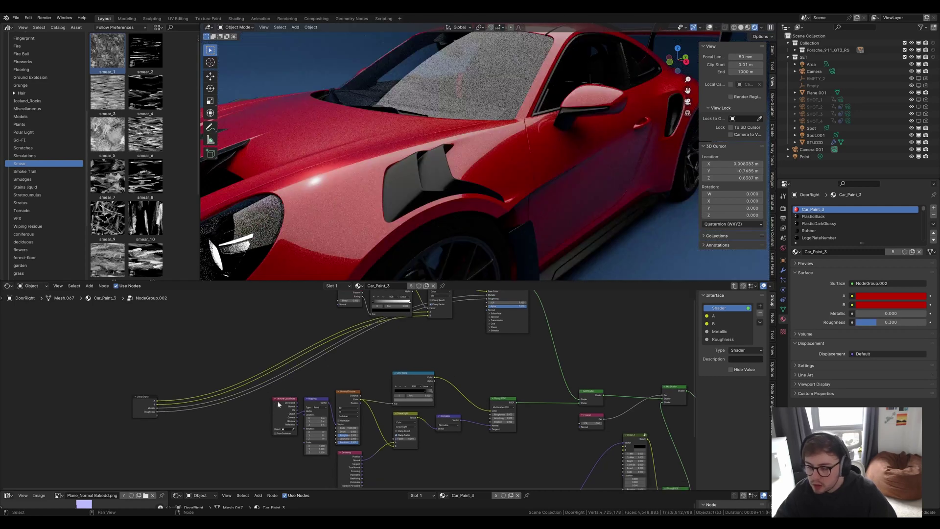
pyautogui.moveTo(162, 421); pyautogui.dragTo(124, 422, button='middle')
pyautogui.moveTo(124, 422); pyautogui.dragTo(336, 434)
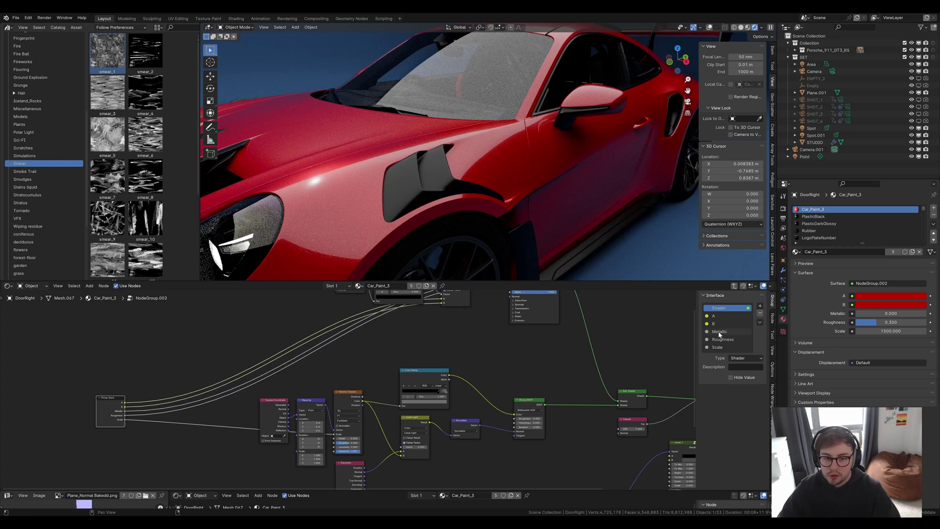
pyautogui.doubleClick(722, 317)
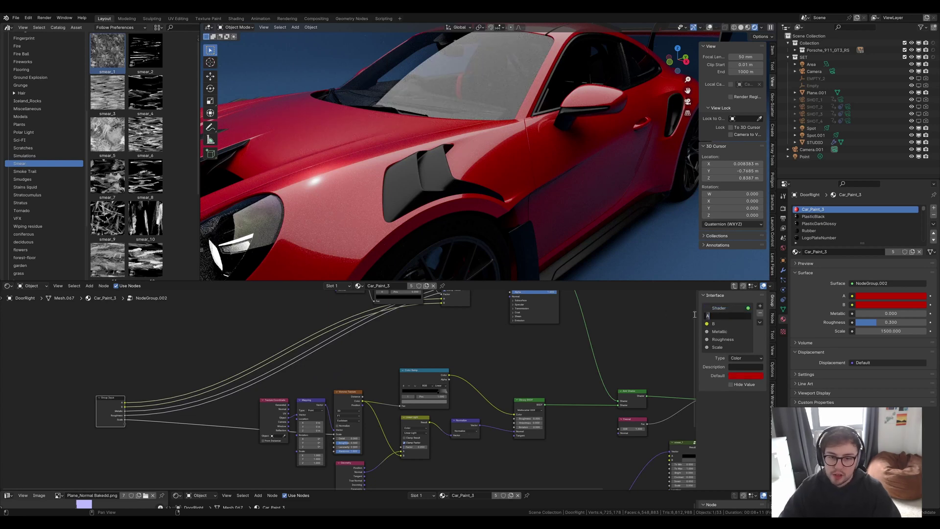
pyautogui.click(738, 325)
pyautogui.click(656, 326)
pyautogui.press('n')
pyautogui.press('n')
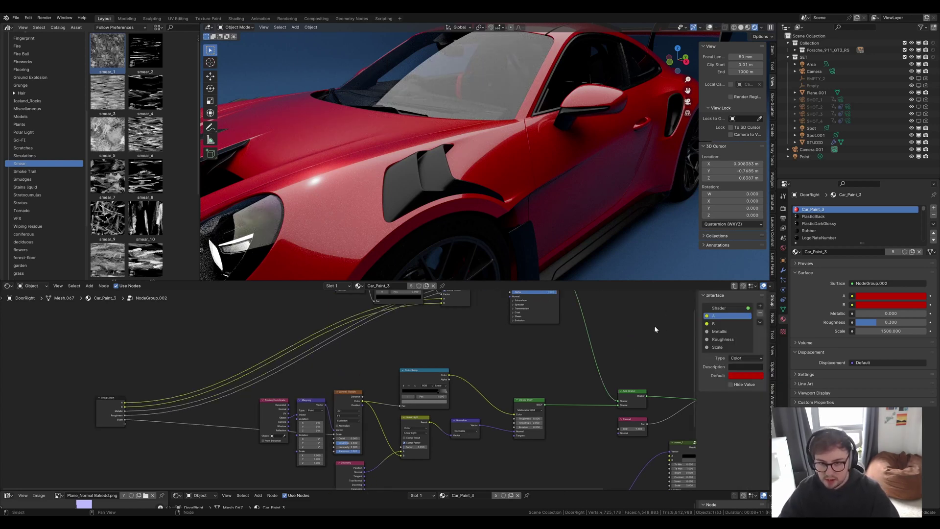
# Rename the group inputs A and B to Base_Colour and Fresnel_Colour.
pyautogui.doubleClick(724, 316)
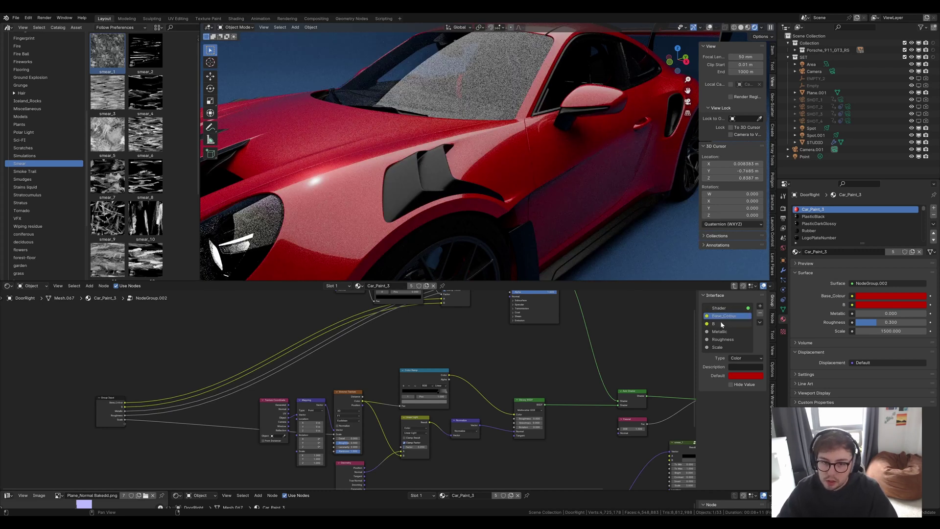
pyautogui.doubleClick(721, 324)
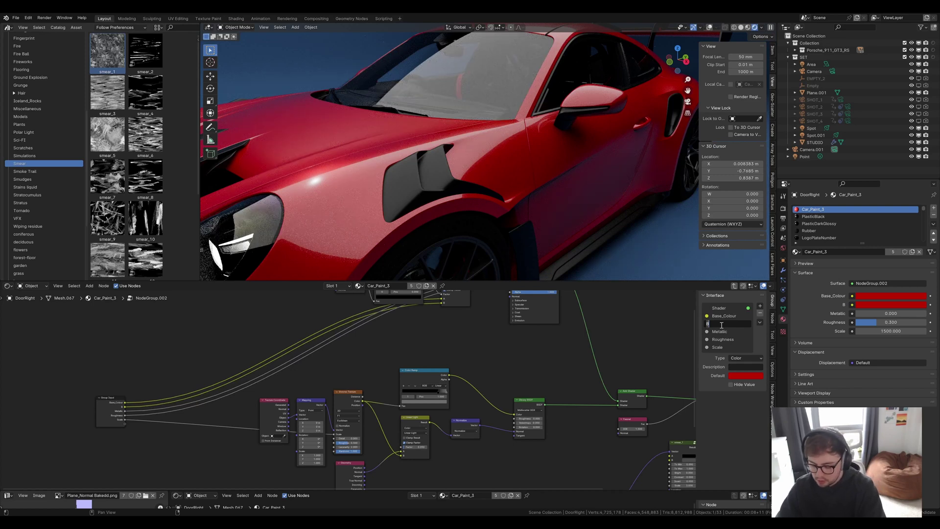
pyautogui.write('Fresnel_Colour')
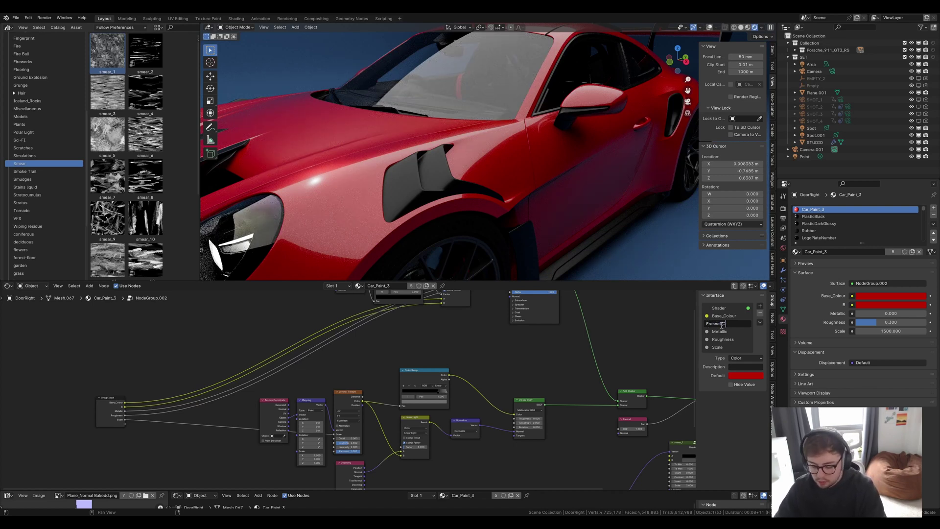
pyautogui.press('Return')
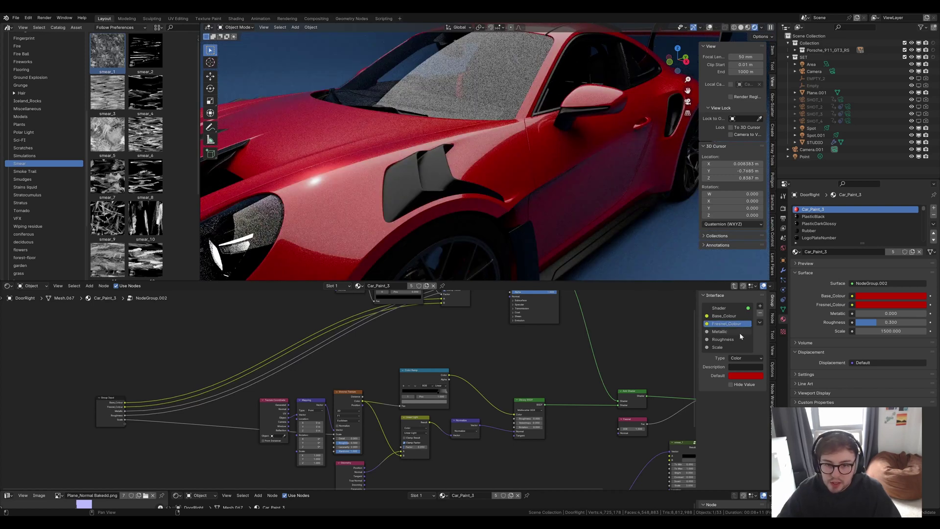
# Rename the Scale group input to Flake_Scale.
pyautogui.click(729, 347)
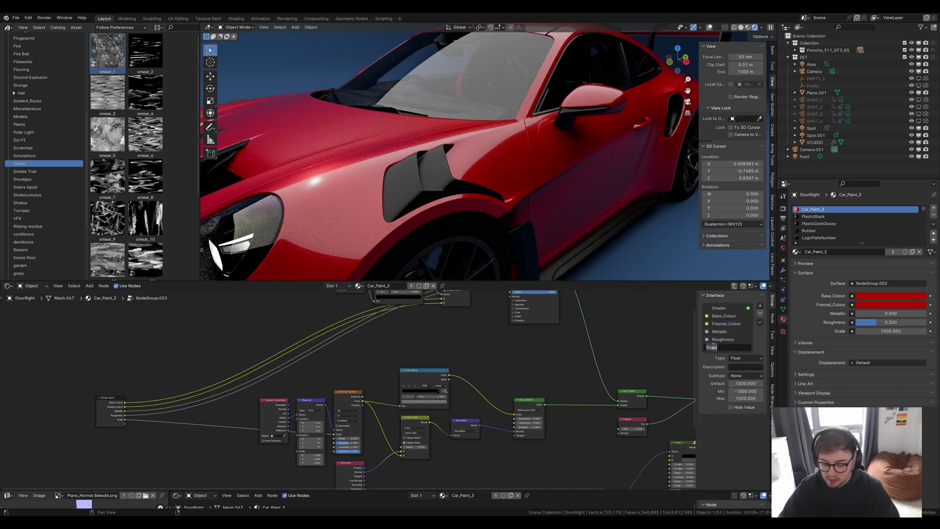
pyautogui.doubleClick(715, 347)
pyautogui.write('Flake_Sc')
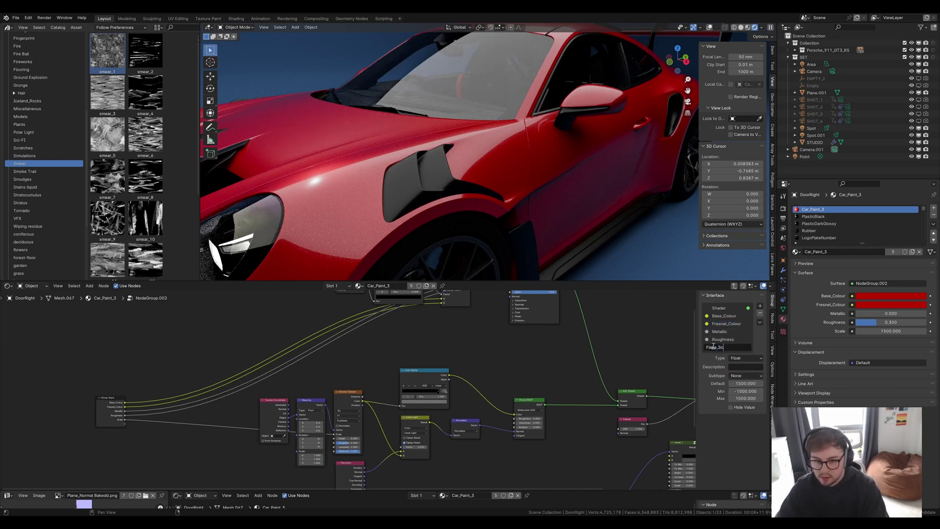
pyautogui.write('ale')
pyautogui.press('Return')
# Leave the node group and bring the group node and the Material Output close together.
pyautogui.scroll(-5, 653, 344)
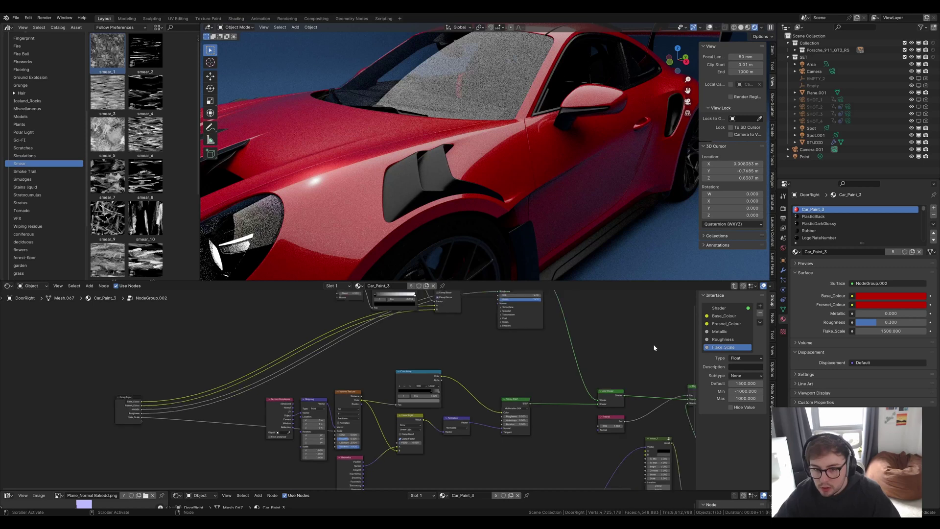
pyautogui.press('Tab')
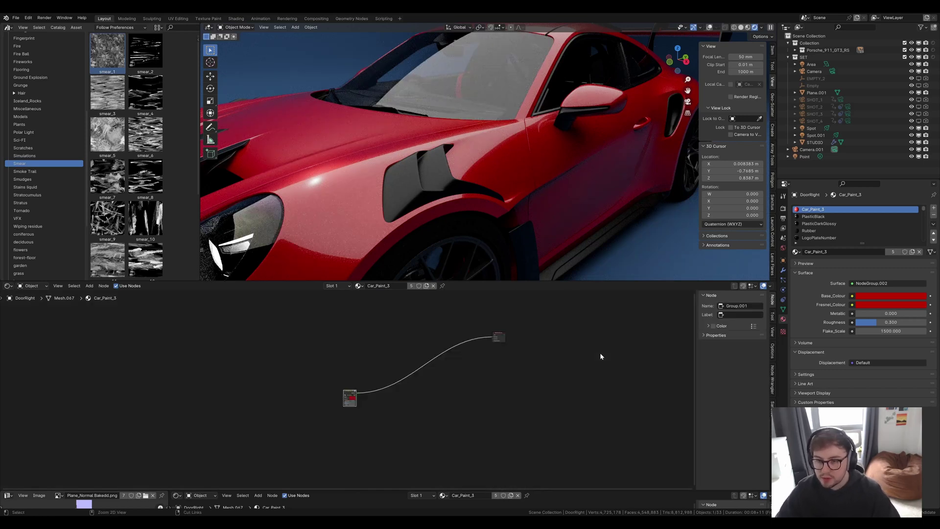
pyautogui.scroll(1, 514, 394)
pyautogui.scroll(1, 514, 395)
pyautogui.press('g')
pyautogui.click(545, 340)
pyautogui.moveTo(546, 340); pyautogui.dragTo(503, 389, button='middle')
pyautogui.scroll(8, 504, 389)
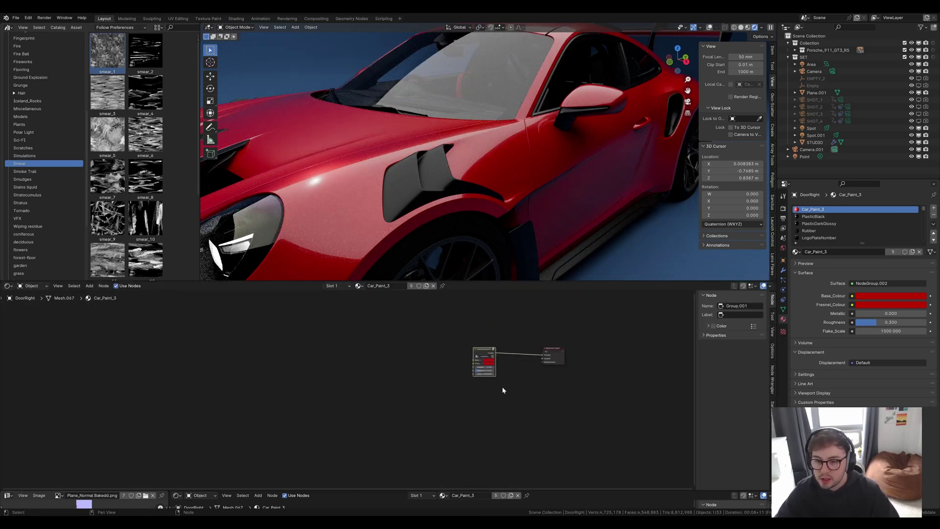
pyautogui.scroll(8, 390, 373)
pyautogui.moveTo(590, 343); pyautogui.dragTo(385, 356, button='middle')
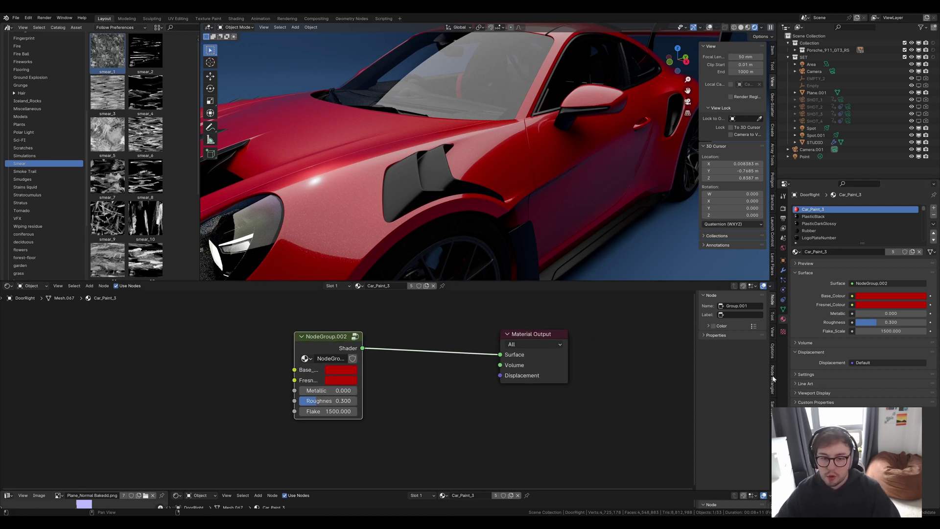
# Label the group node Car_Paint.
pyautogui.click(750, 315)
pyautogui.write('Car_')
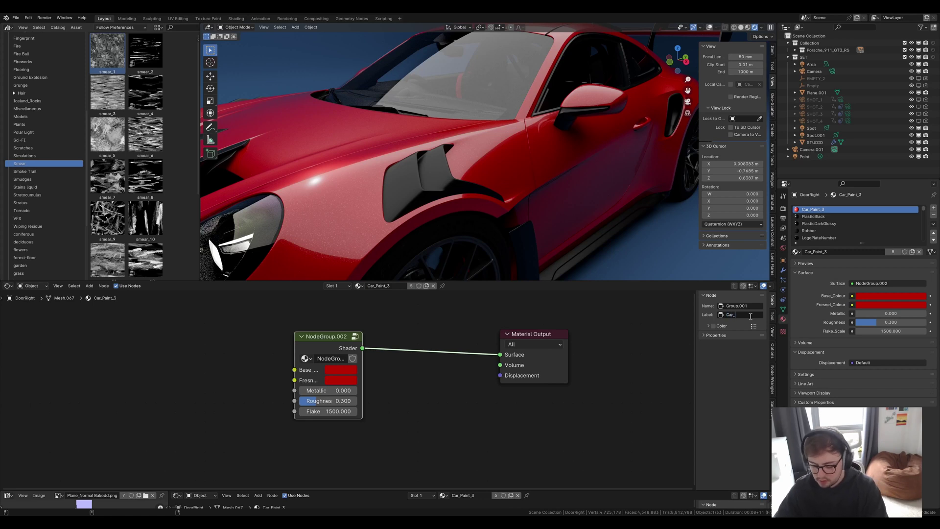
pyautogui.write('Paint')
pyautogui.press('Return')
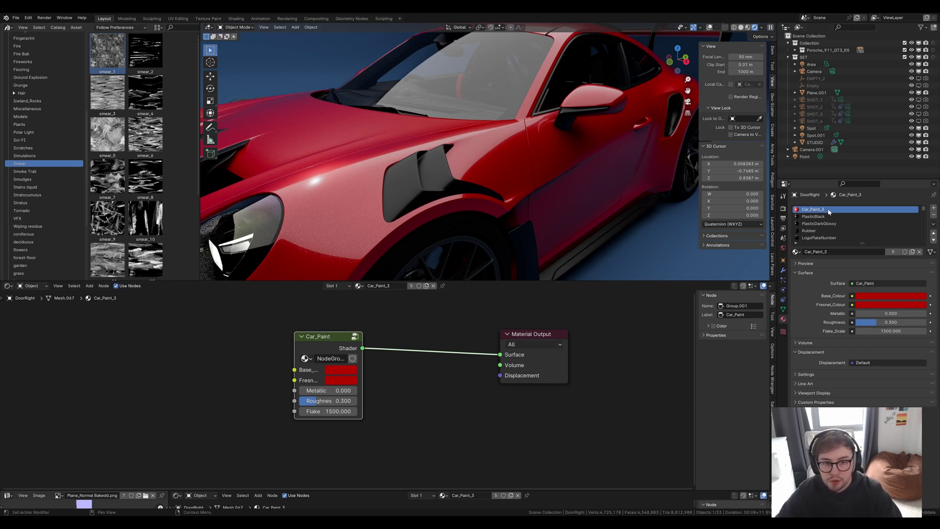
# Bring up the asset options of the Car_Paint_3 material and look through the Ethan_Materials catalog in the asset library.
pyautogui.rightClick(805, 209)
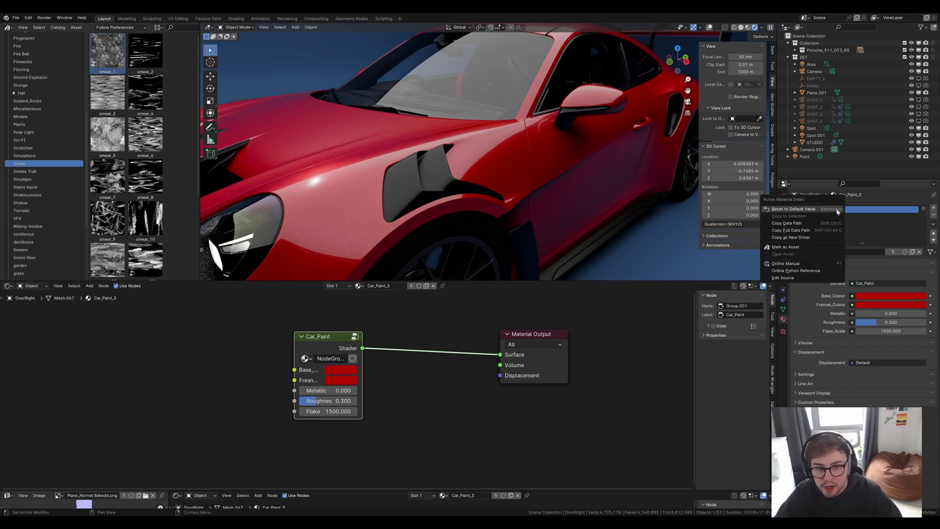
pyautogui.click(802, 247)
pyautogui.click(57, 108)
pyautogui.scroll(4, 54, 108)
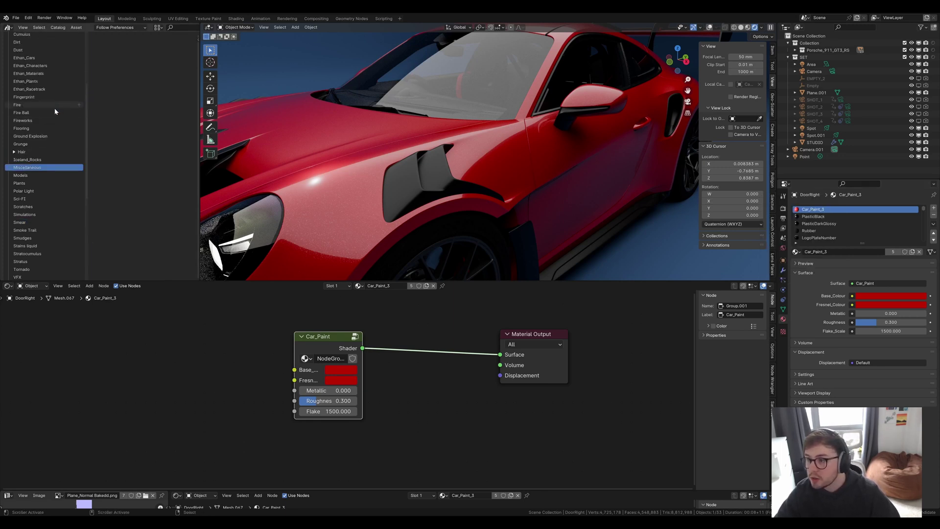
pyautogui.click(36, 74)
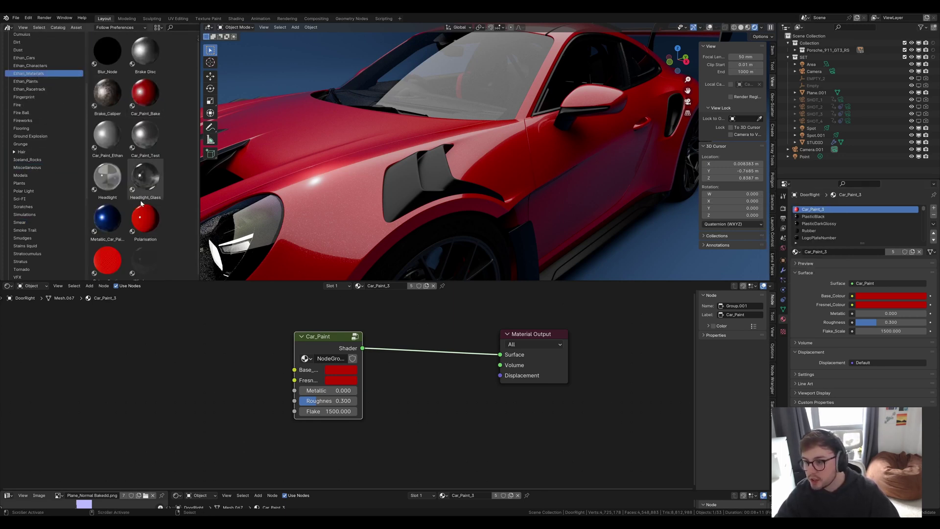
pyautogui.scroll(-1, 143, 216)
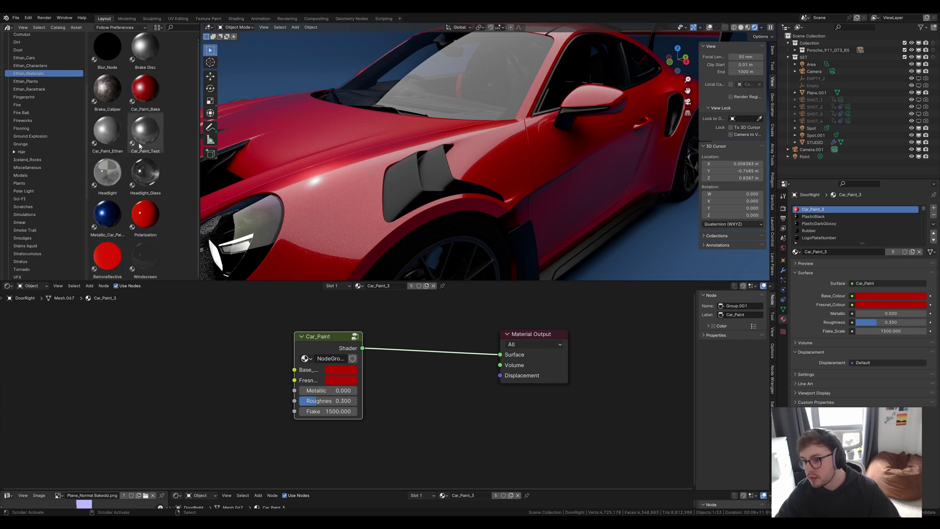
# Set the Car_Paint group's Fresnel_Colour to blue, Metallic to 1, Roughness to 0.631 and Flake_Scale to 1416.3.
pyautogui.scroll(-5, 393, 204)
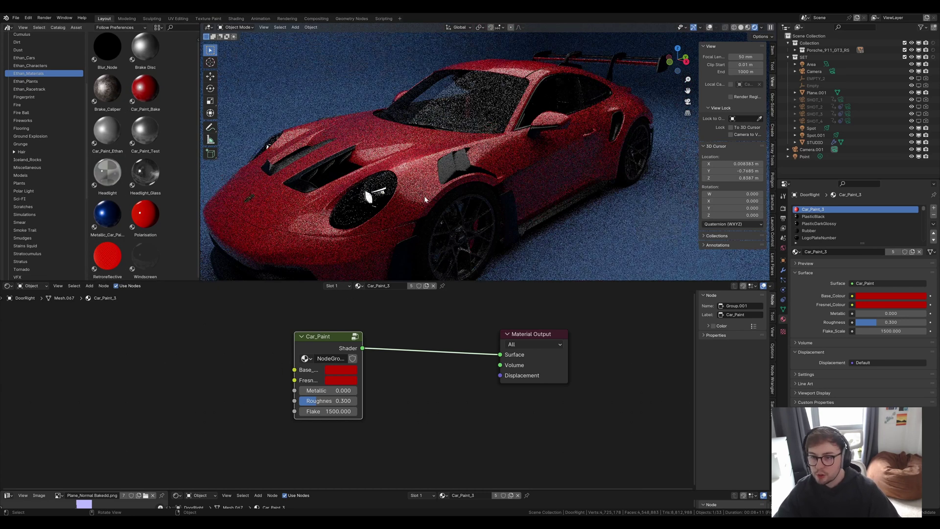
pyautogui.click(337, 381)
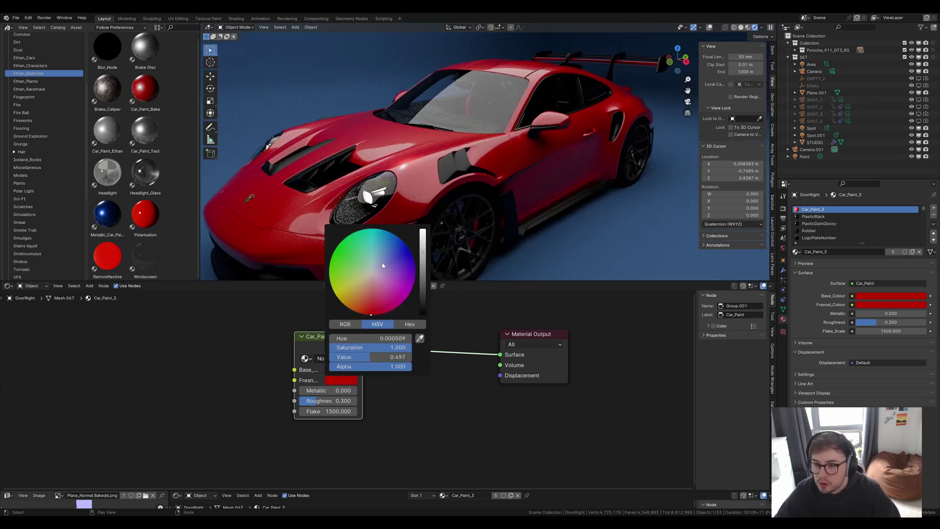
pyautogui.moveTo(383, 266); pyautogui.dragTo(396, 237)
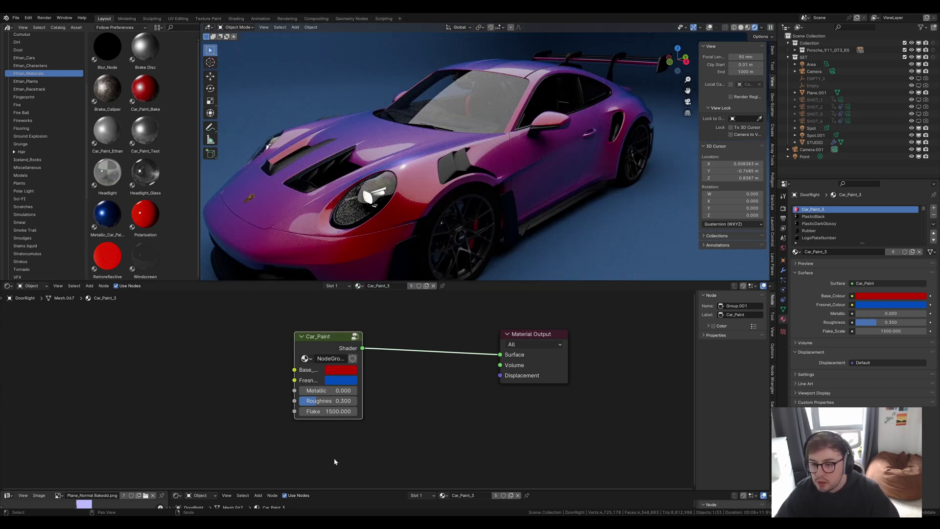
pyautogui.moveTo(318, 391); pyautogui.dragTo(338, 401)
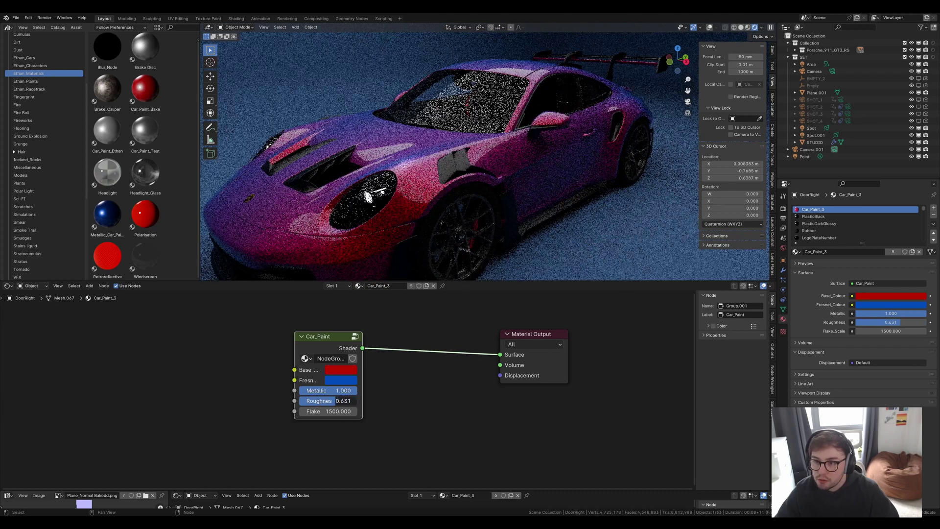
pyautogui.moveTo(315, 412)
pyautogui.mouseDown()
pyautogui.moveTo(327, 412)
pyautogui.moveTo(300, 412)
pyautogui.mouseUp()
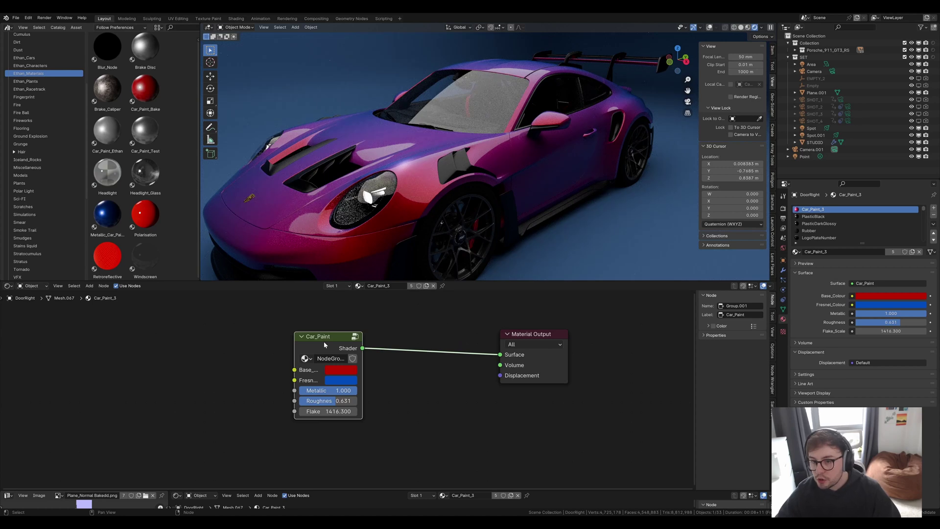
# Expose the Fresnel node's IOR as a group input and return to the top-level material nodes.
pyautogui.press('Tab')
pyautogui.scroll(-5, 430, 408)
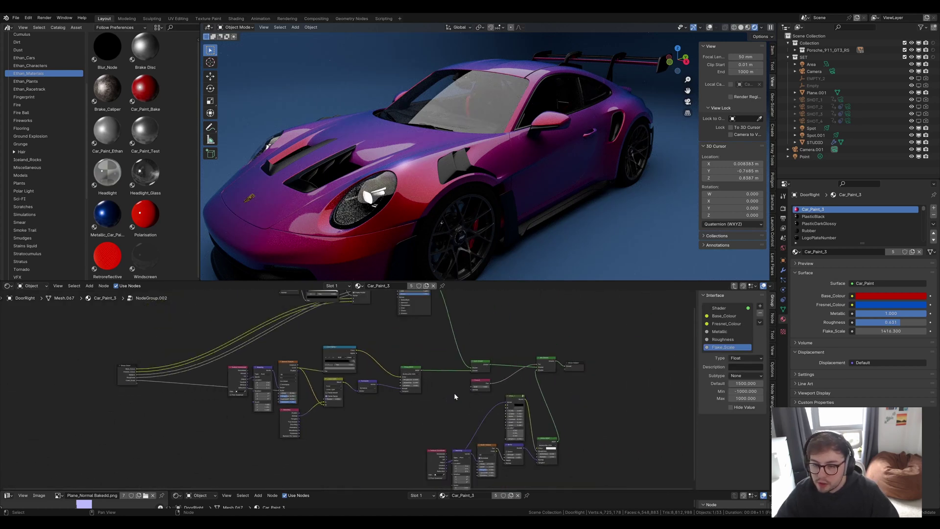
pyautogui.scroll(2, 176, 385)
pyautogui.moveTo(81, 380); pyautogui.dragTo(507, 385)
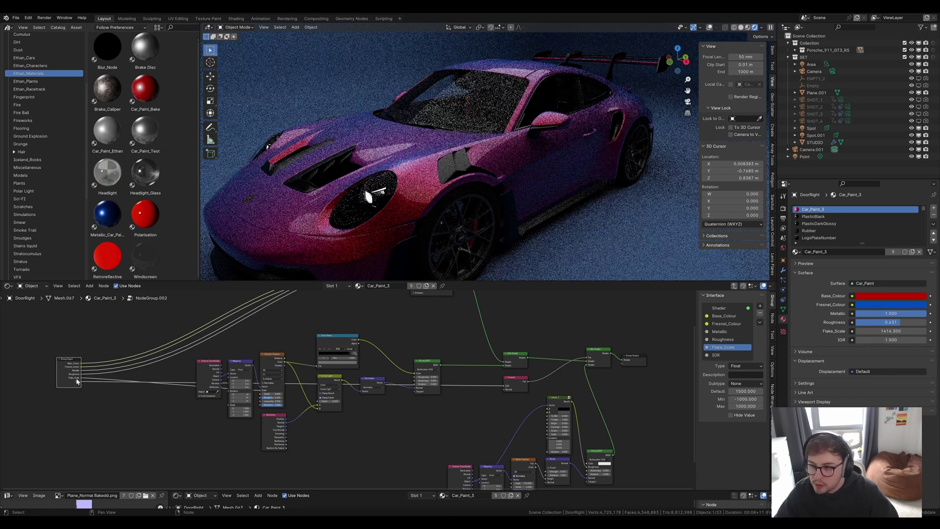
pyautogui.press('Tab')
# Try a low IOR on the Car_Paint group, then raise it to 2.3.
pyautogui.scroll(3, 325, 414)
pyautogui.click(333, 422)
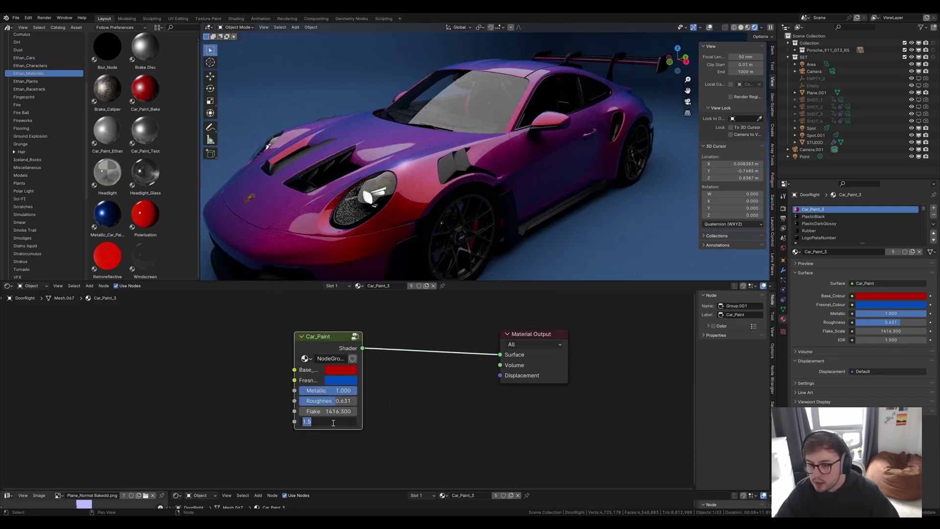
pyautogui.write('0.9')
pyautogui.press('Return')
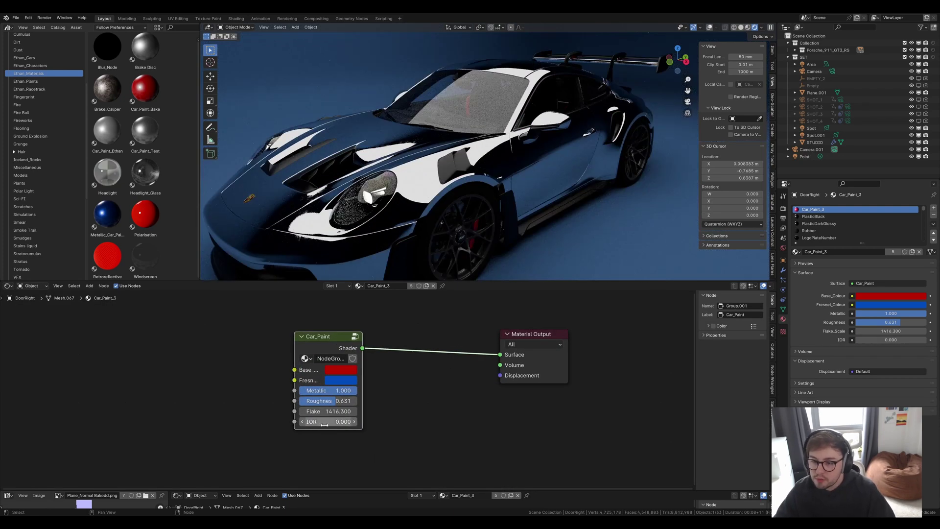
pyautogui.moveTo(333, 421); pyautogui.dragTo(372, 422)
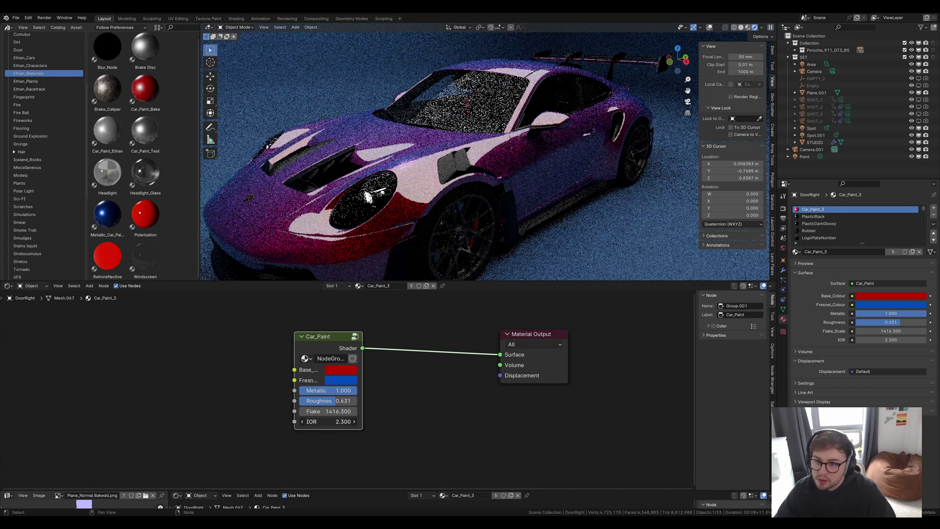